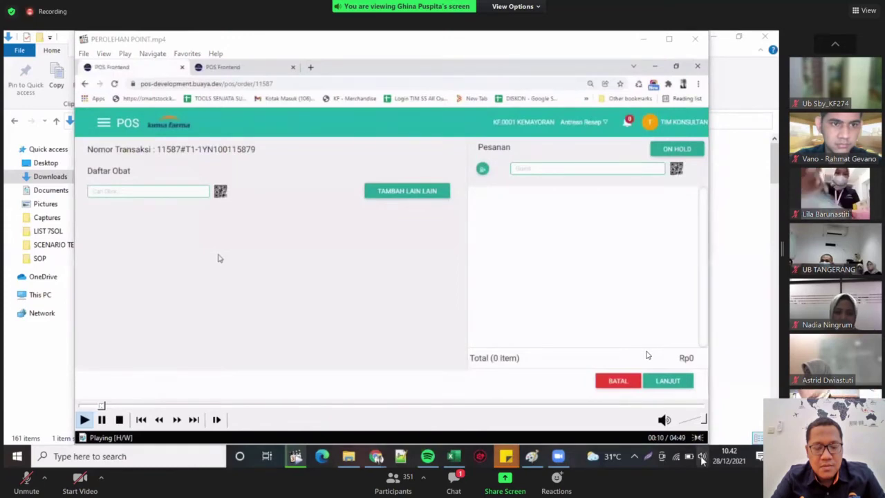
Check the speaker volume and switch the POS demonstration video to fullscreen.
{"action": "left_click", "coordinate": [702, 457]}
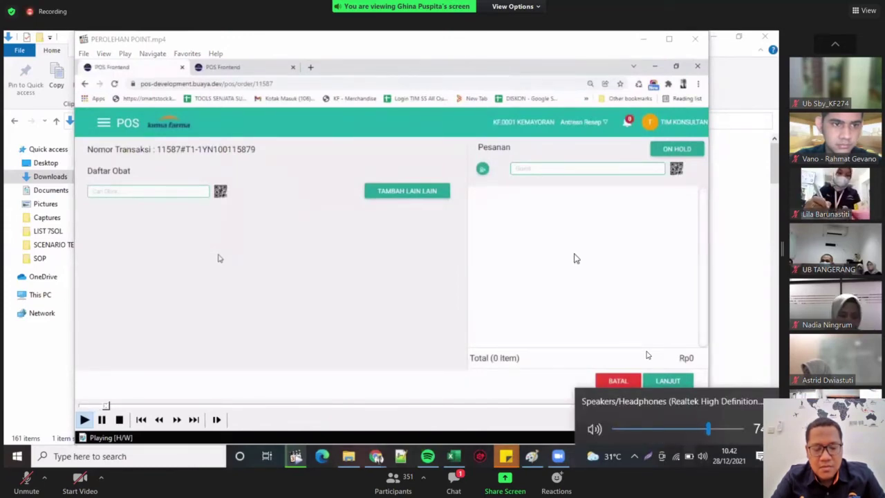
{"action": "double_click", "coordinate": [647, 354]}
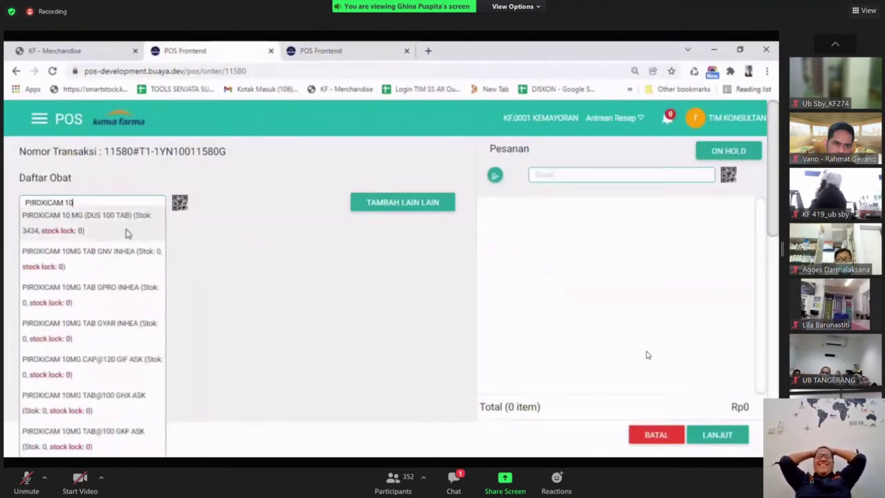
Add PIROXICAM 10 MG (DUS 100 TAB) to the order and set its quantity to 70.
{"action": "left_click", "coordinate": [127, 233]}
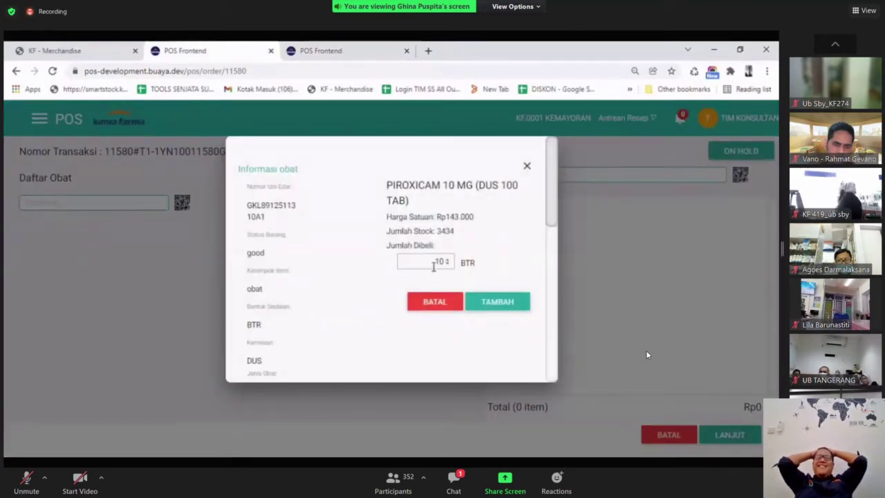
{"action": "left_click_drag", "start_coordinate": [433, 266], "coordinate": [457, 266]}
{"action": "type", "text": "30"}
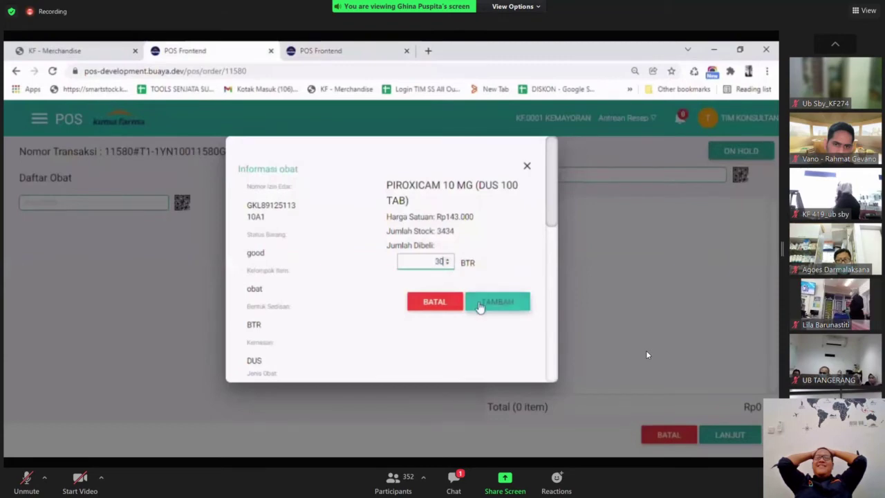
{"action": "left_click", "coordinate": [478, 305]}
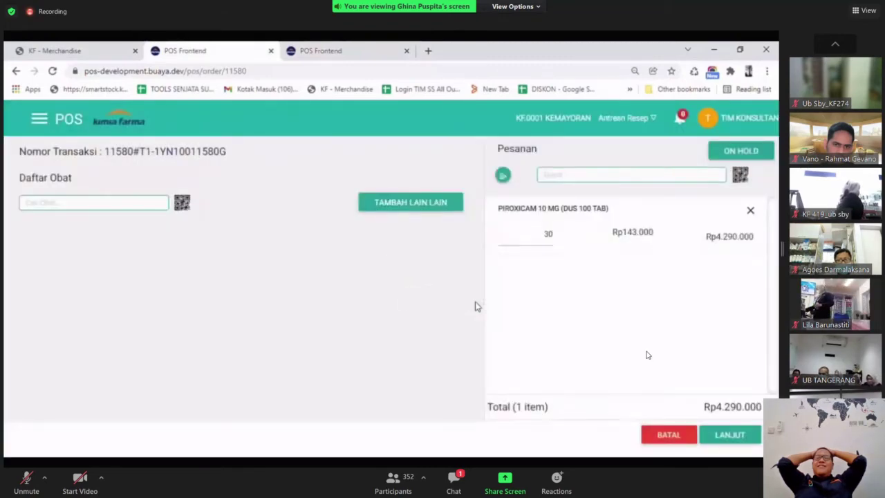
{"action": "left_click_drag", "start_coordinate": [530, 237], "coordinate": [555, 238]}
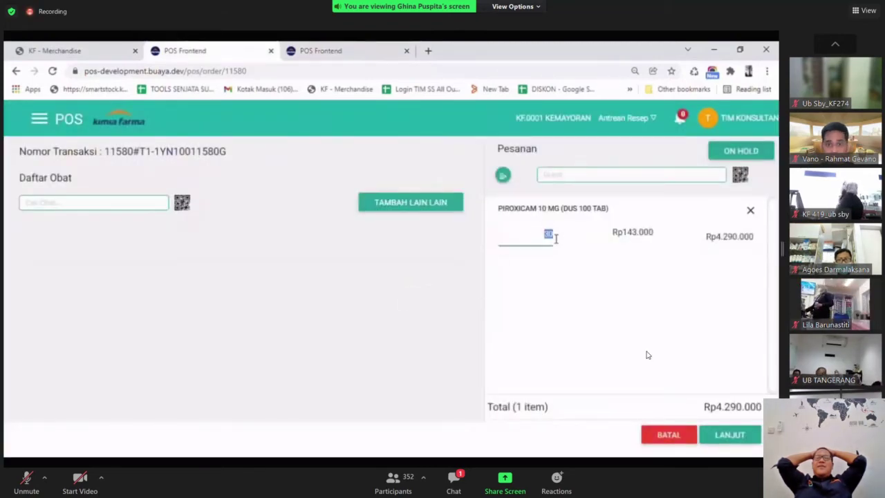
{"action": "type", "text": "70"}
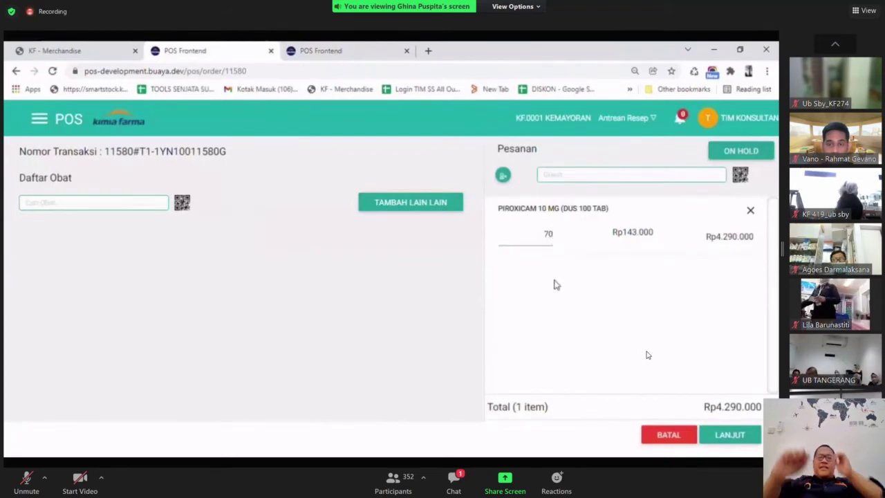
Attach the member customer to the order and check it out, noting their 19000 points.
{"action": "left_click", "coordinate": [564, 177]}
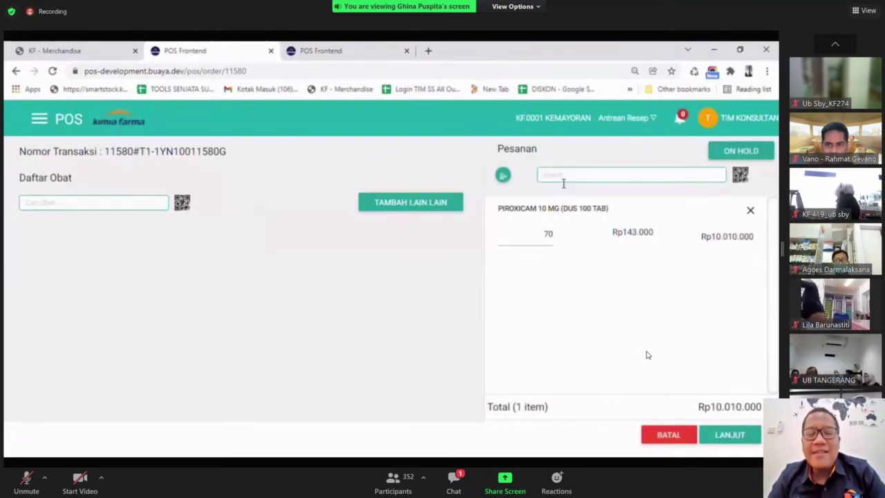
{"action": "key", "text": "ctrl+v"}
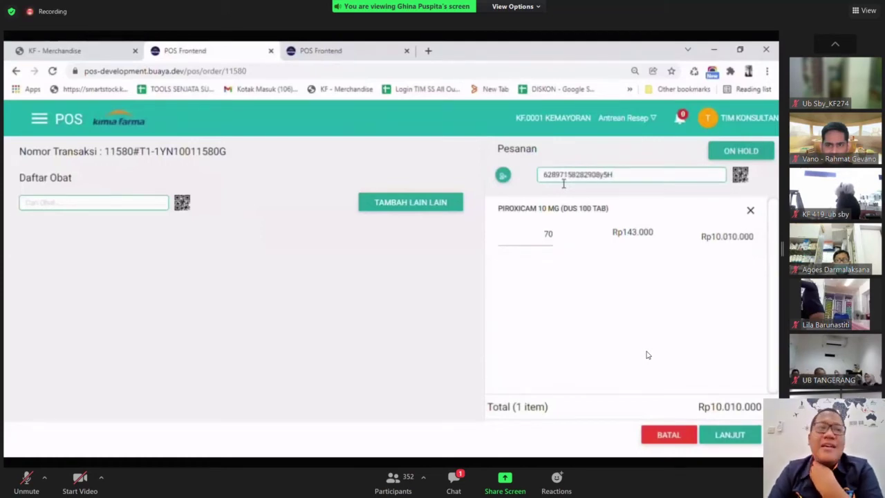
{"action": "left_click", "coordinate": [577, 189]}
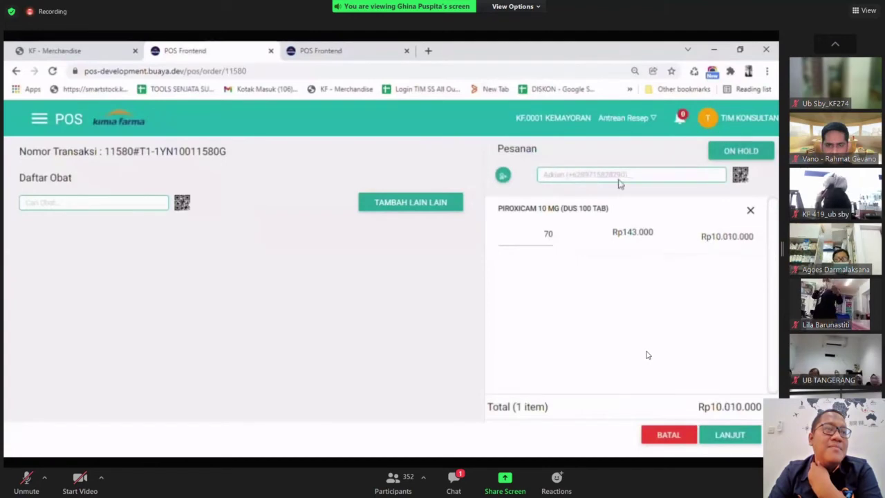
{"action": "left_click", "coordinate": [731, 439]}
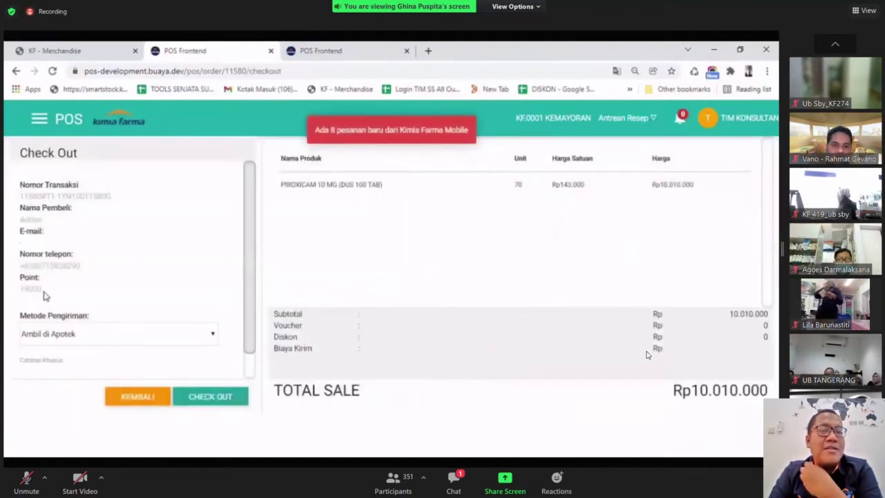
{"action": "left_click_drag", "start_coordinate": [43, 290], "coordinate": [17, 292]}
{"action": "left_click", "coordinate": [71, 293]}
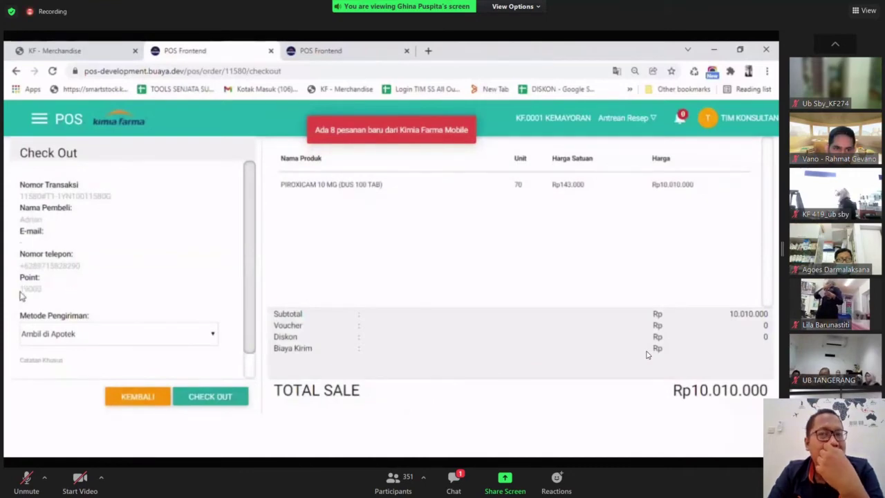
{"action": "left_click", "coordinate": [223, 403]}
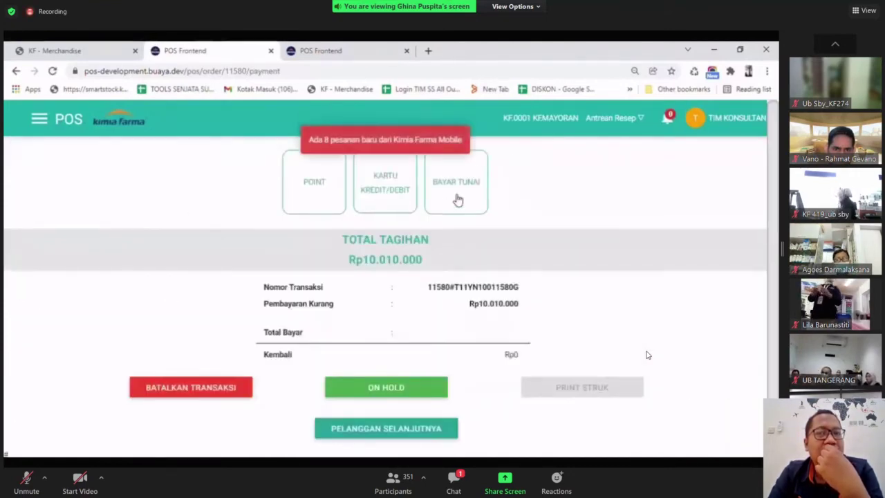
Pay Rp11.000.000 in cash, leaving Rp990.000 change.
{"action": "left_click", "coordinate": [455, 197]}
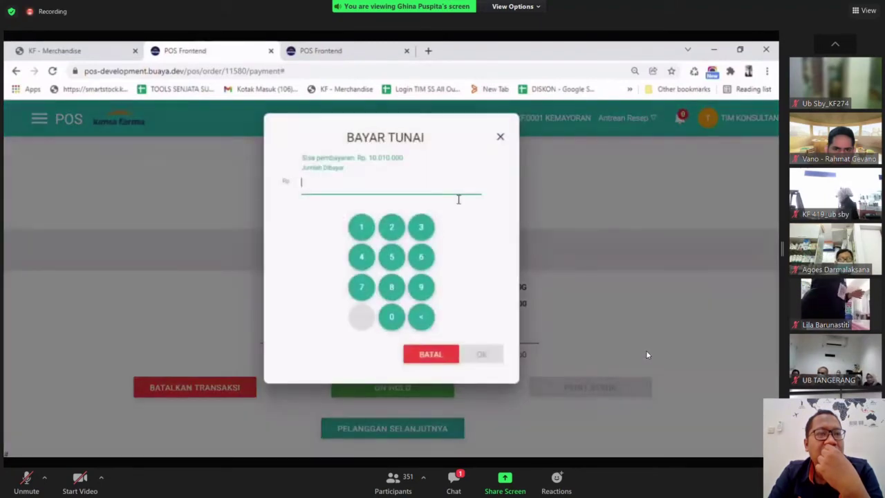
{"action": "type", "text": "11.0"}
{"action": "type", "text": "00.00"}
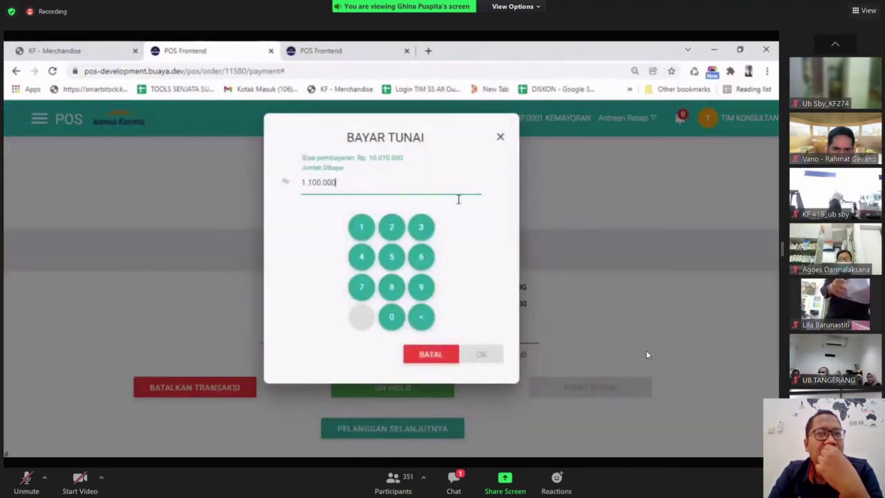
{"action": "type", "text": "0"}
{"action": "left_click", "coordinate": [481, 355]}
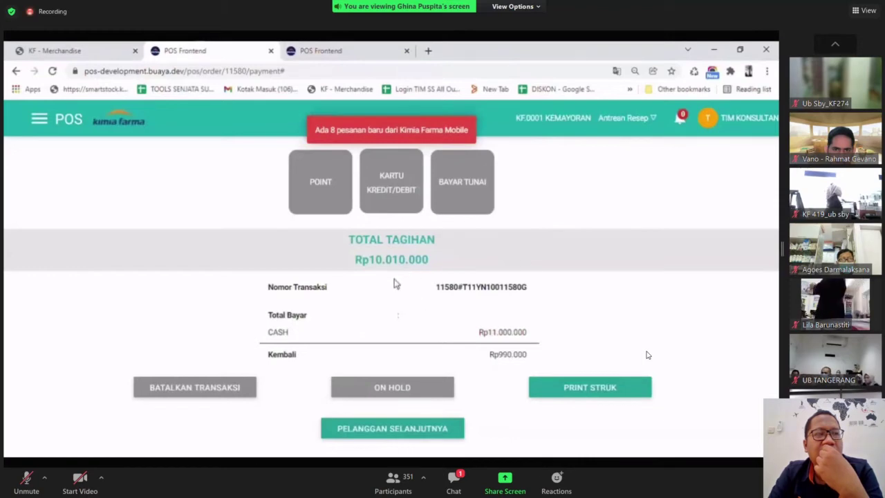
Refresh the customer record to confirm 119000 points and GOLD cluster, then start a new order.
{"action": "left_click", "coordinate": [366, 47]}
{"action": "left_click_drag", "start_coordinate": [298, 297], "coordinate": [264, 299]}
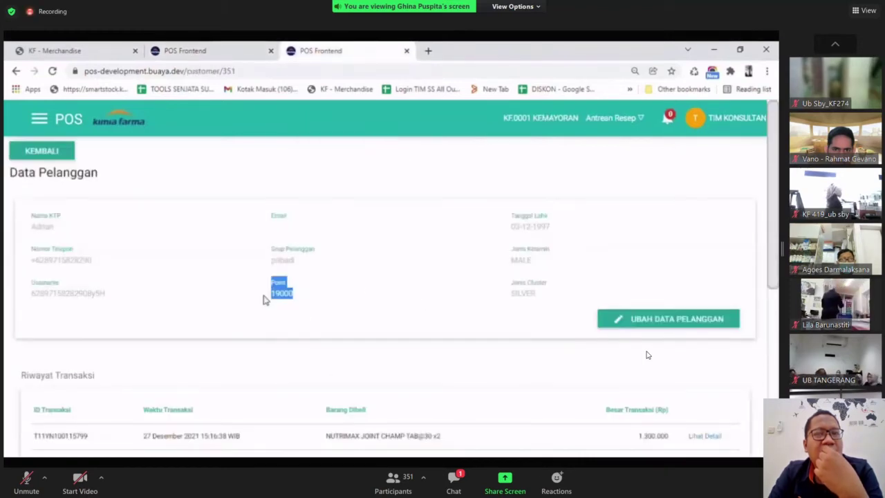
{"action": "left_click", "coordinate": [118, 112]}
{"action": "left_click", "coordinate": [54, 72]}
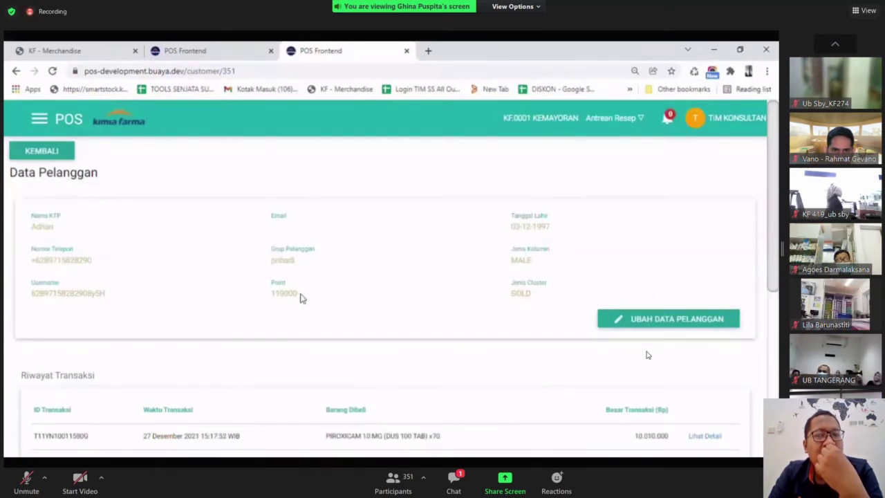
{"action": "left_click_drag", "start_coordinate": [302, 298], "coordinate": [271, 297]}
{"action": "left_click", "coordinate": [493, 319]}
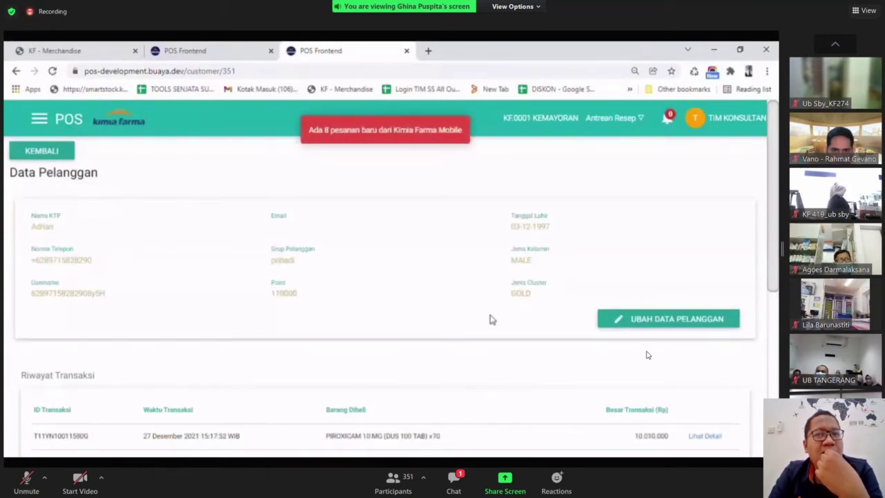
{"action": "left_click_drag", "start_coordinate": [500, 297], "coordinate": [534, 296]}
{"action": "left_click", "coordinate": [502, 303]}
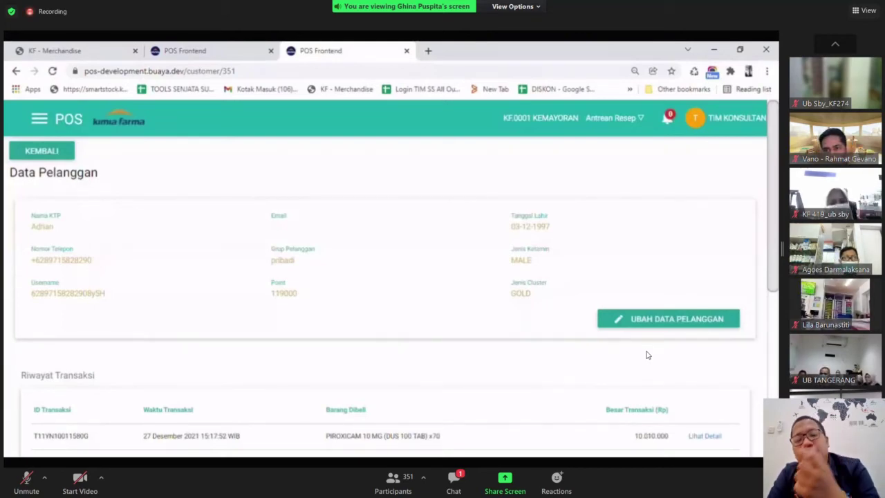
{"action": "left_click", "coordinate": [275, 45]}
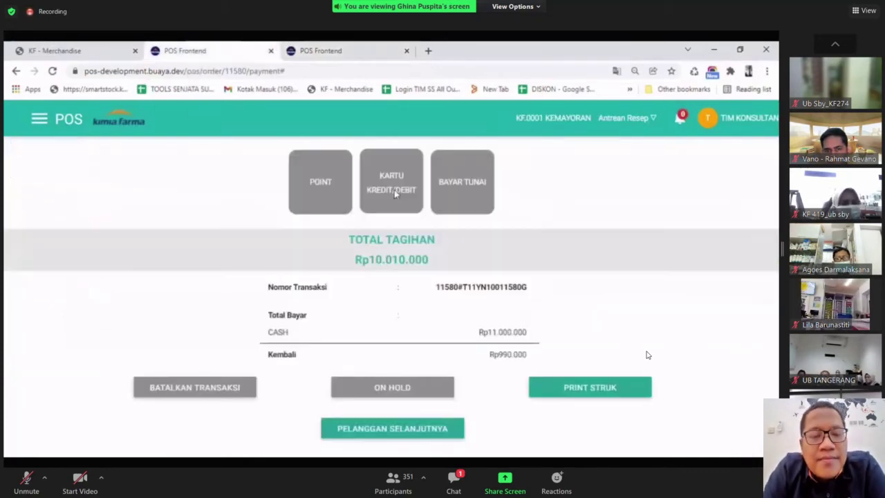
{"action": "left_click", "coordinate": [399, 433]}
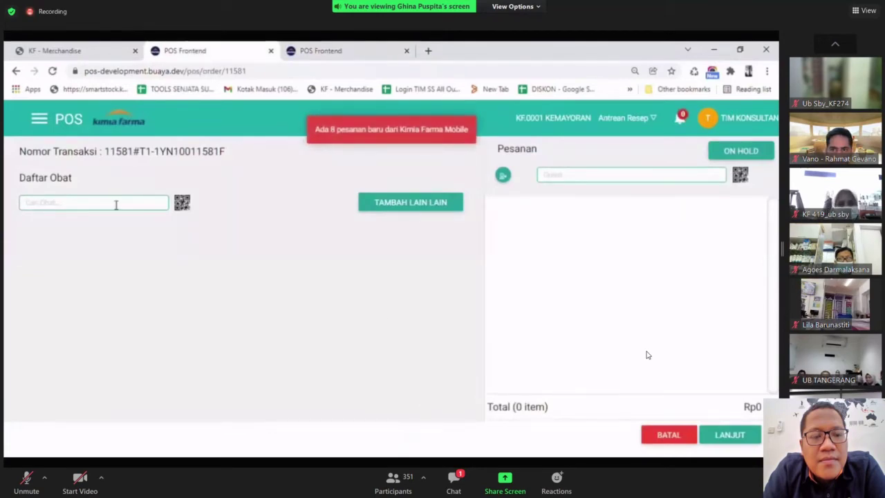
Add a cash prescription of 90 ANTIMO DEWASA TAB to order 11581 and continue.
{"action": "left_click", "coordinate": [410, 209]}
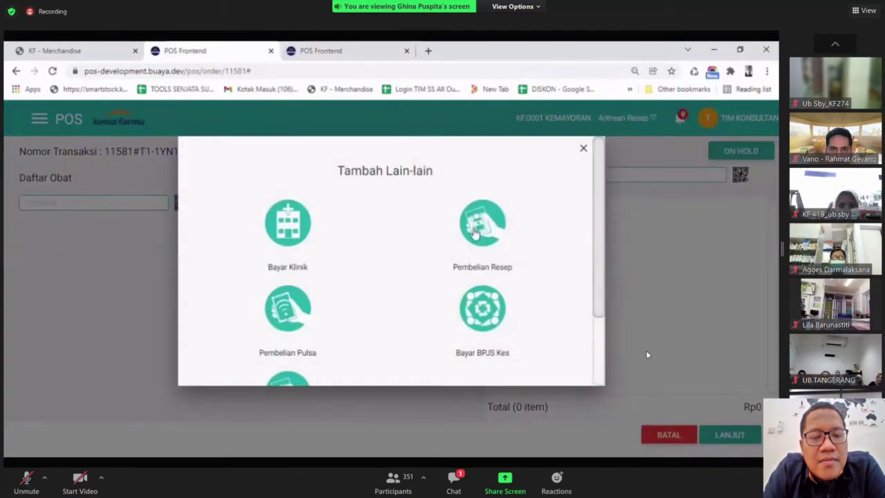
{"action": "left_click", "coordinate": [476, 221]}
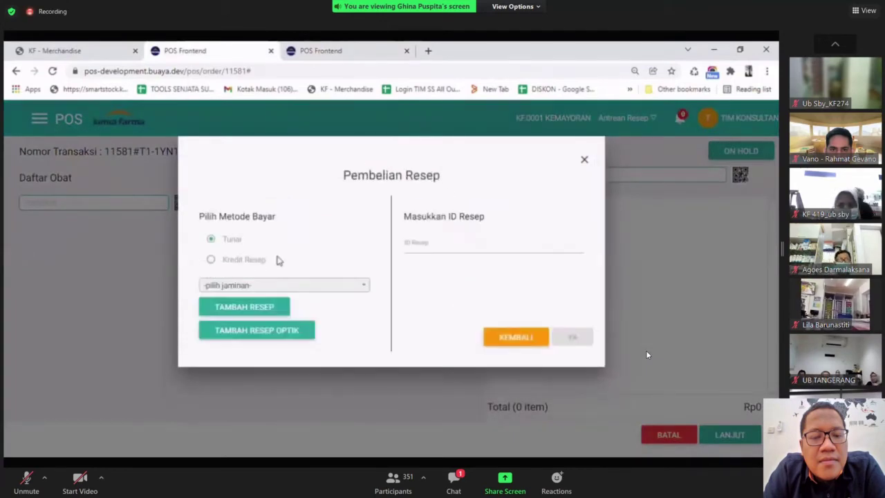
{"action": "left_click", "coordinate": [238, 300]}
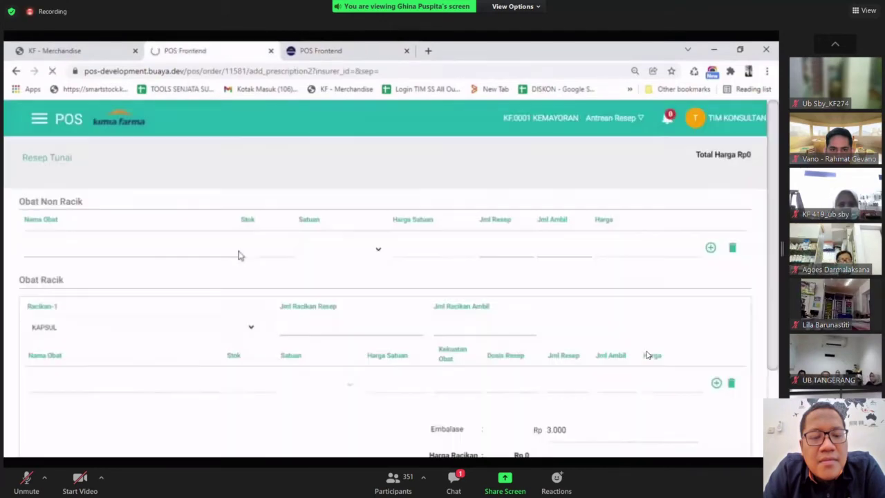
{"action": "left_click", "coordinate": [231, 257]}
{"action": "type", "text": "ANTIM"}
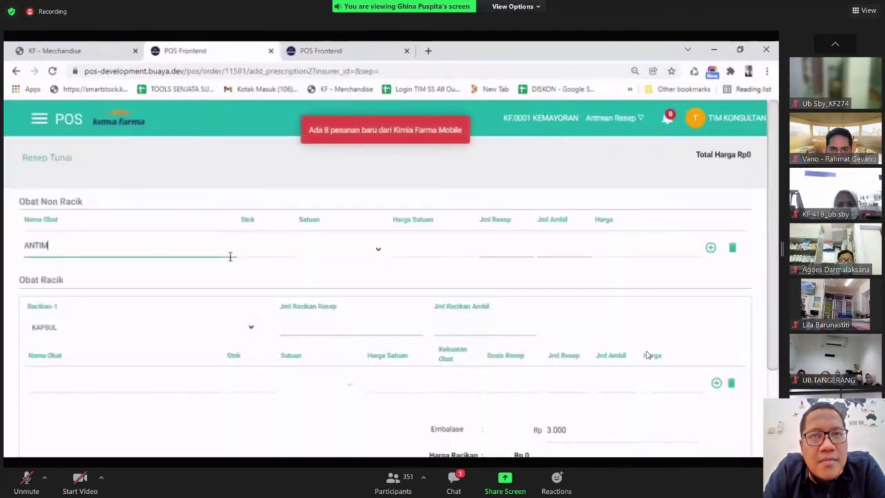
{"action": "type", "text": "O"}
{"action": "left_click", "coordinate": [283, 239]}
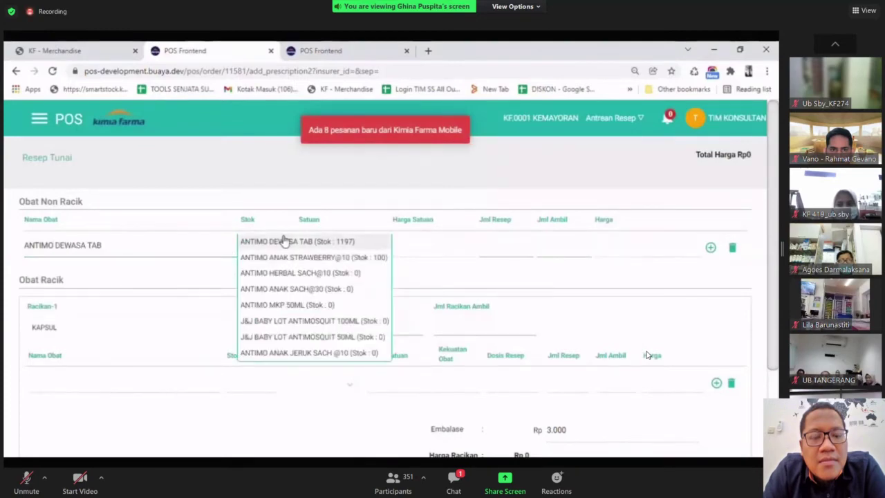
{"action": "left_click", "coordinate": [489, 253]}
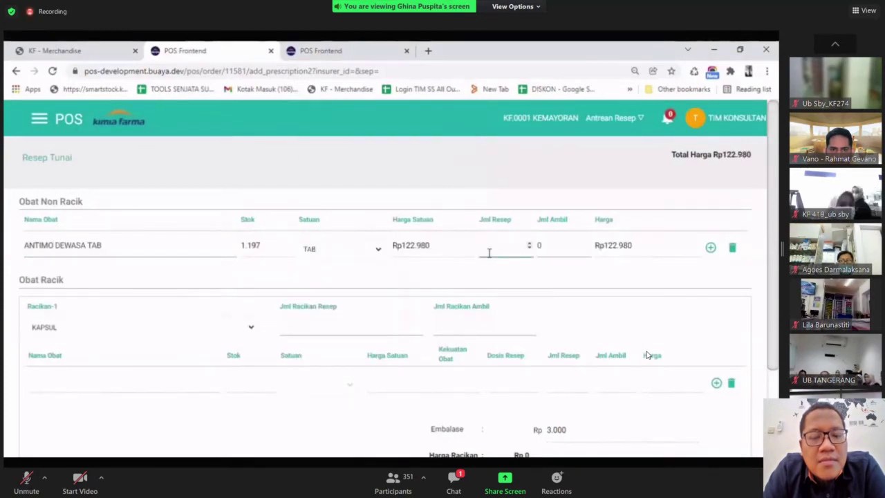
{"action": "type", "text": "30"}
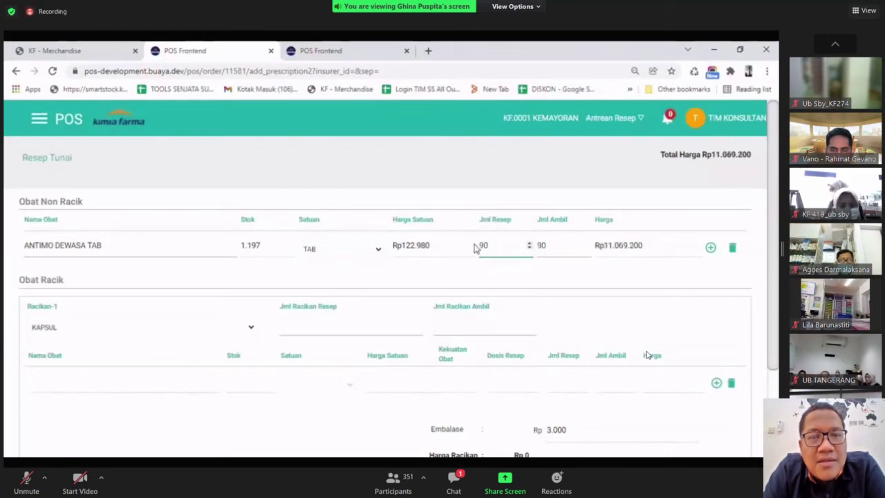
{"action": "scroll", "coordinate": [554, 302], "scroll_direction": "down", "scroll_amount": 3}
{"action": "left_click", "coordinate": [713, 448]}
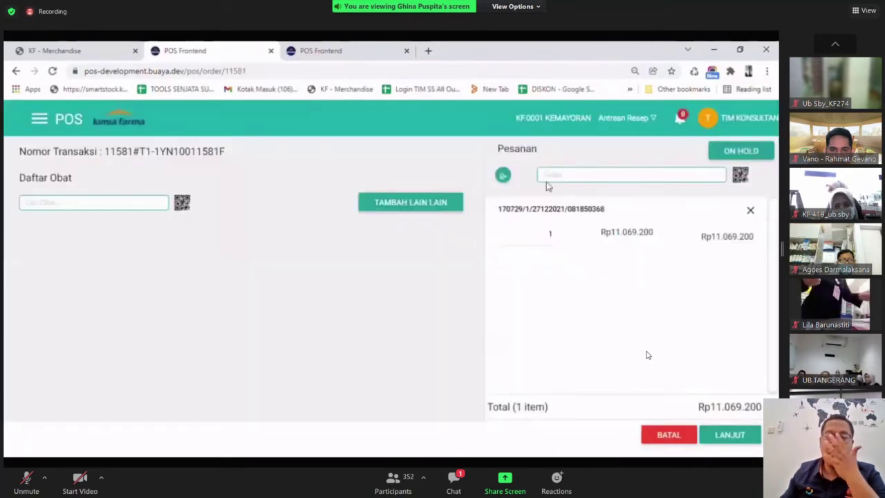
Attach the customer found by phone number and check out the order.
{"action": "left_click", "coordinate": [555, 179]}
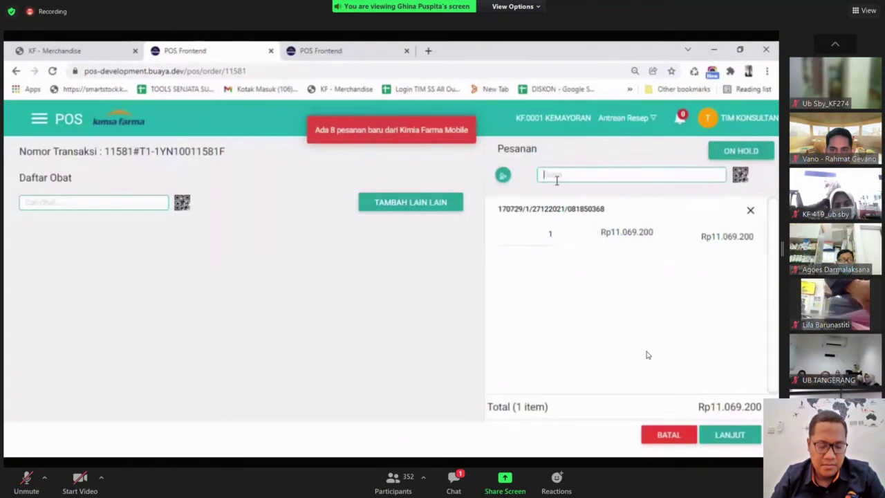
{"action": "key", "text": "ctrl+v"}
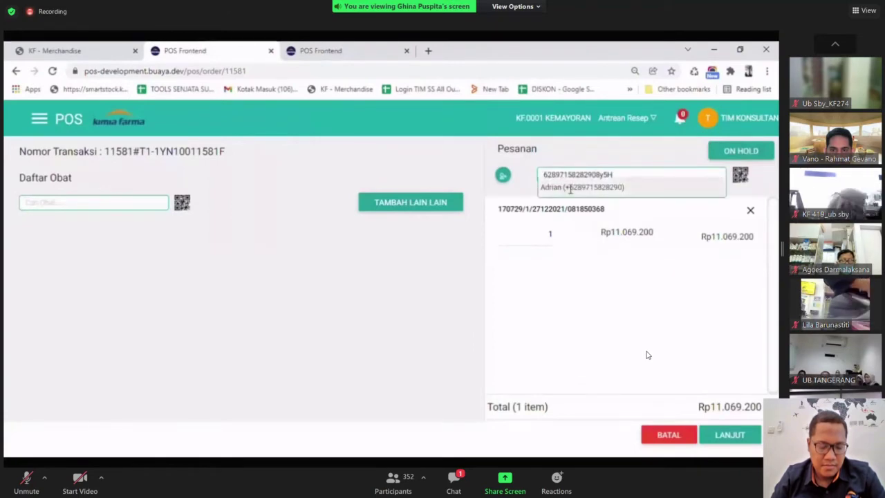
{"action": "left_click", "coordinate": [571, 188]}
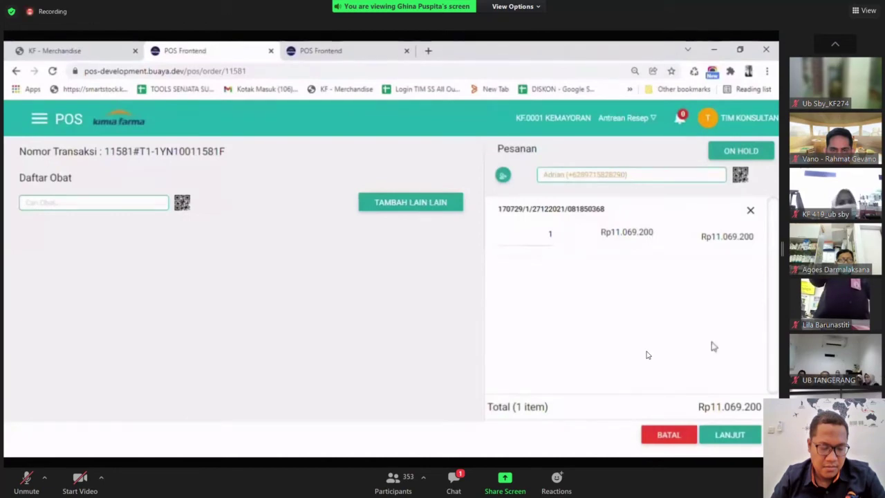
{"action": "left_click", "coordinate": [730, 435]}
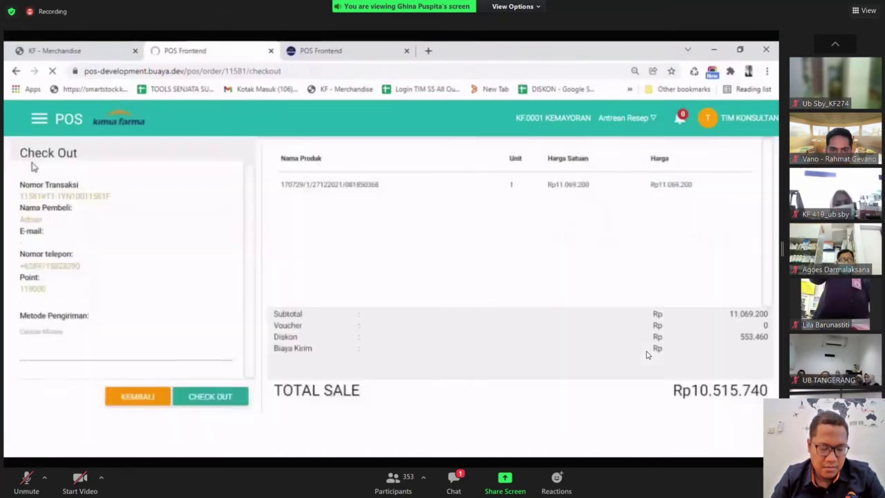
{"action": "left_click_drag", "start_coordinate": [49, 288], "coordinate": [19, 293]}
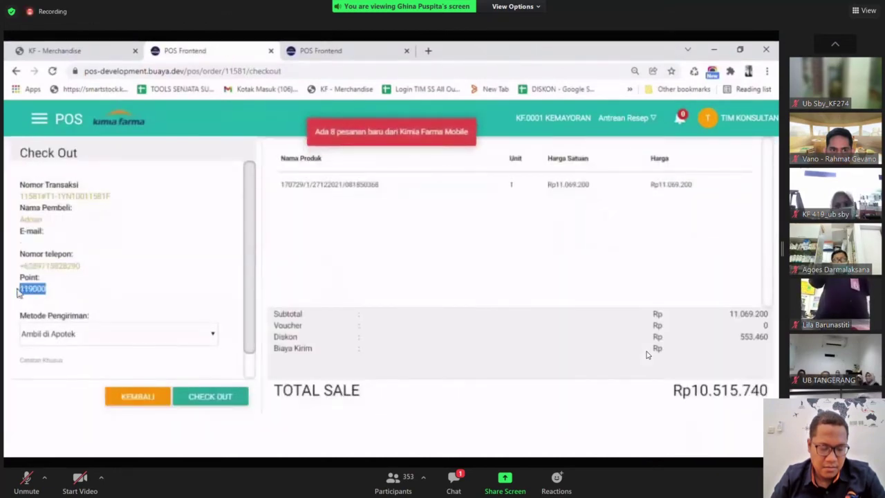
{"action": "left_click", "coordinate": [68, 289]}
{"action": "left_click", "coordinate": [213, 401]}
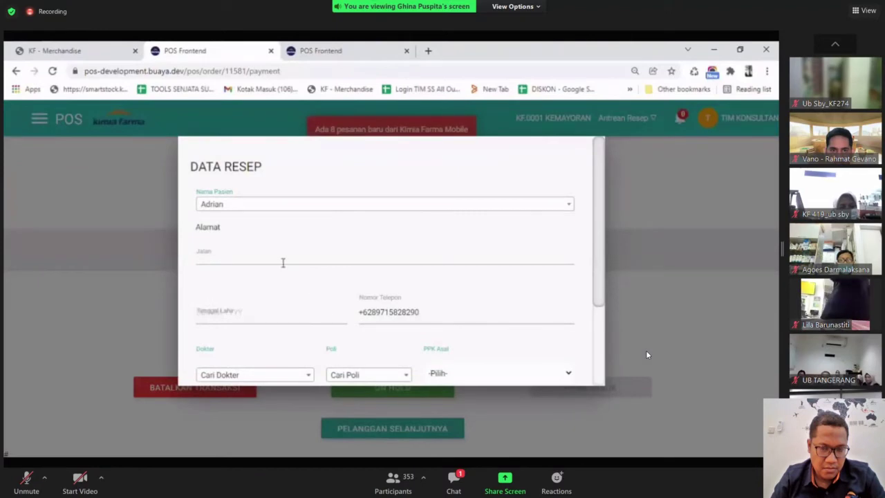
Fill the prescription data with a saved street address and doctor AYU, then submit.
{"action": "left_click", "coordinate": [282, 260]}
{"action": "left_click", "coordinate": [274, 319]}
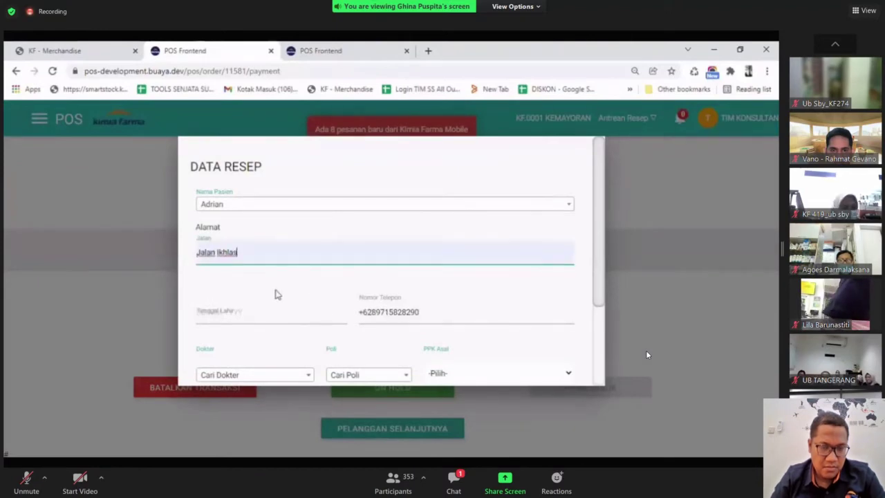
{"action": "scroll", "coordinate": [276, 290], "scroll_direction": "down", "scroll_amount": 3}
{"action": "left_click", "coordinate": [277, 267]}
{"action": "type", "text": "AYU"}
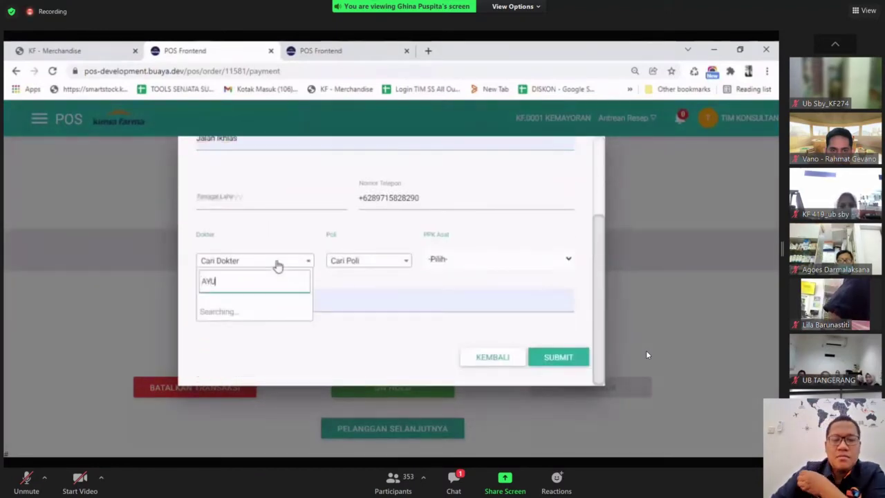
{"action": "left_click", "coordinate": [233, 328]}
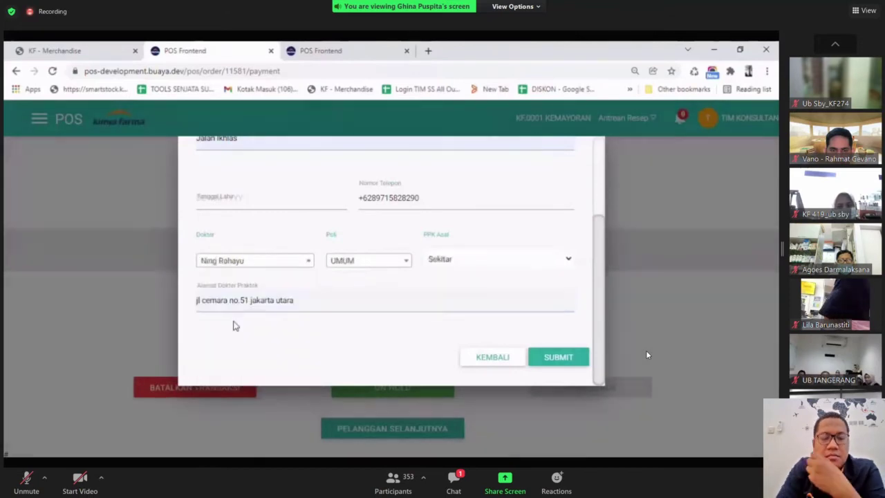
{"action": "left_click", "coordinate": [559, 357]}
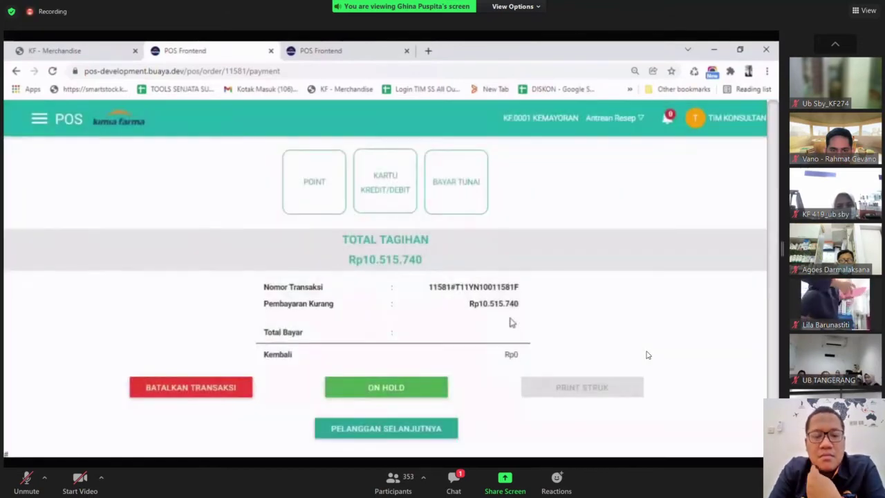
Pay the Rp10.515.740 bill with Rp11.000.000 cash, leaving Rp484.260 change.
{"action": "left_click", "coordinate": [474, 210]}
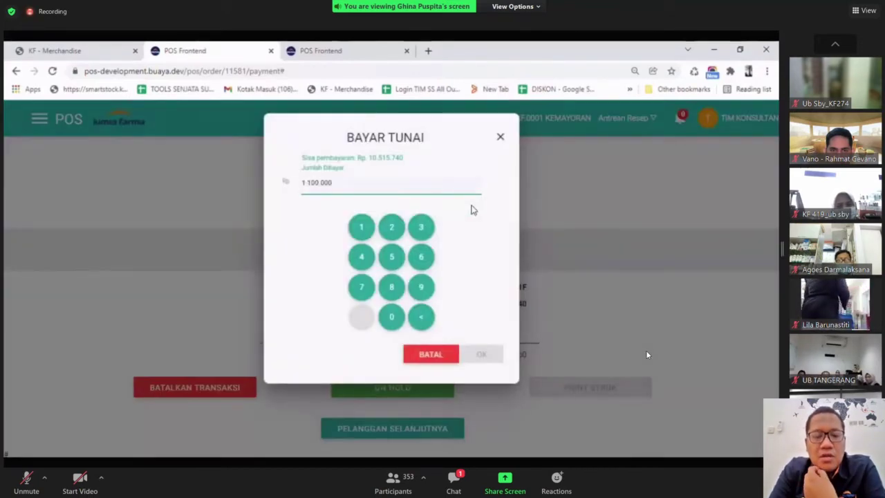
{"action": "type", "text": "00"}
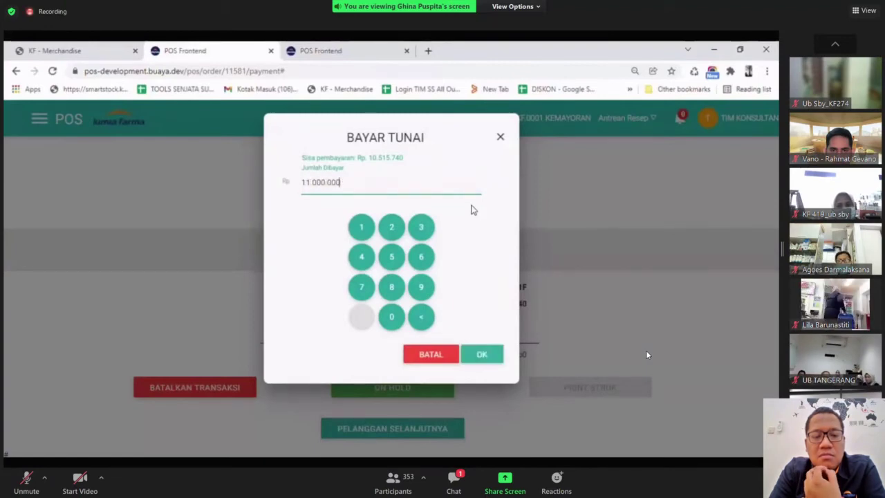
{"action": "left_click", "coordinate": [484, 353]}
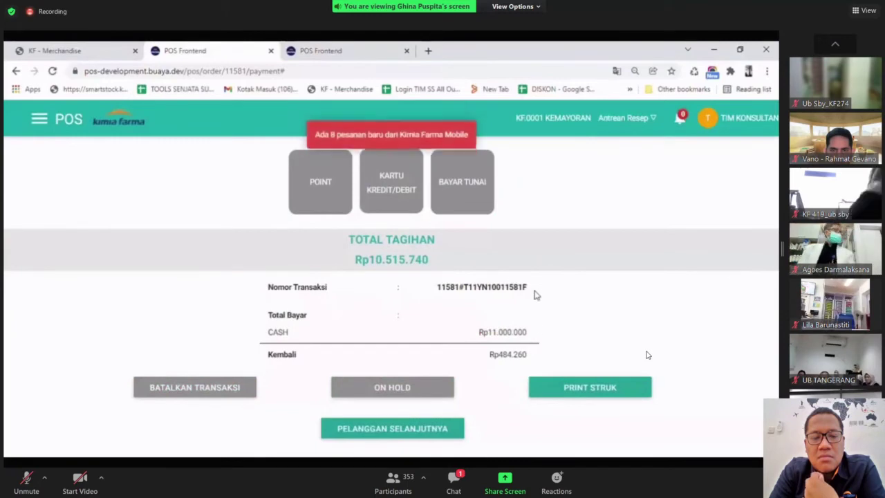
{"action": "left_click_drag", "start_coordinate": [531, 291], "coordinate": [453, 290]}
{"action": "left_click", "coordinate": [577, 311]}
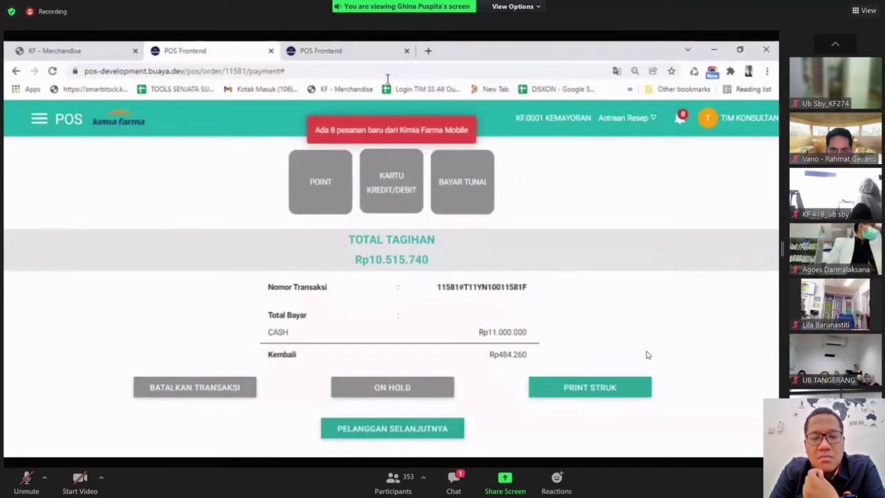
{"action": "left_click", "coordinate": [368, 46]}
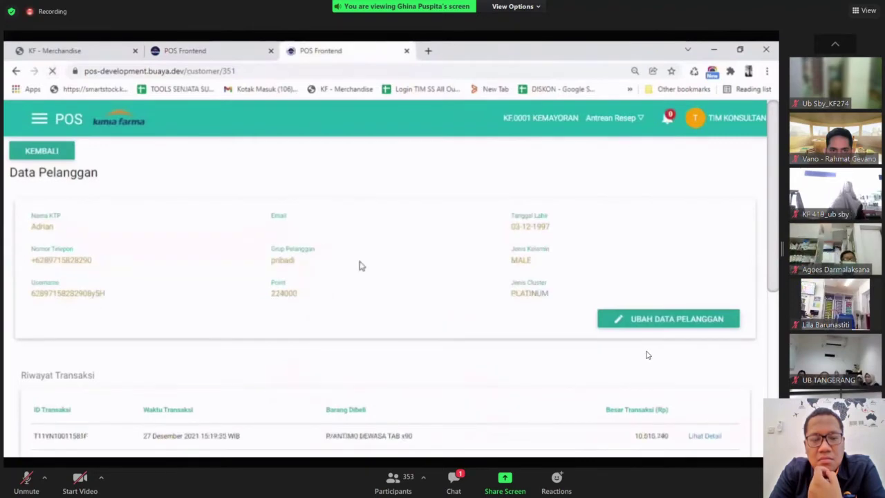
{"action": "left_click_drag", "start_coordinate": [308, 299], "coordinate": [270, 298]}
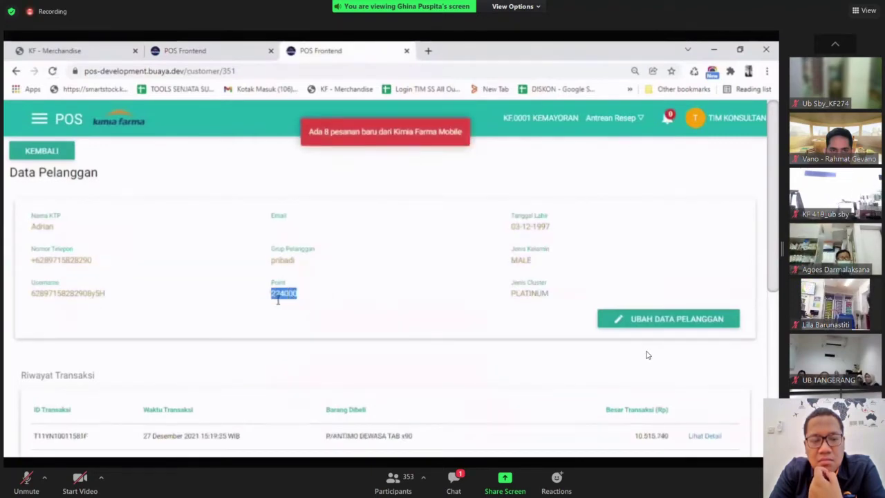
{"action": "left_click", "coordinate": [327, 313]}
{"action": "left_click_drag", "start_coordinate": [560, 300], "coordinate": [510, 296]}
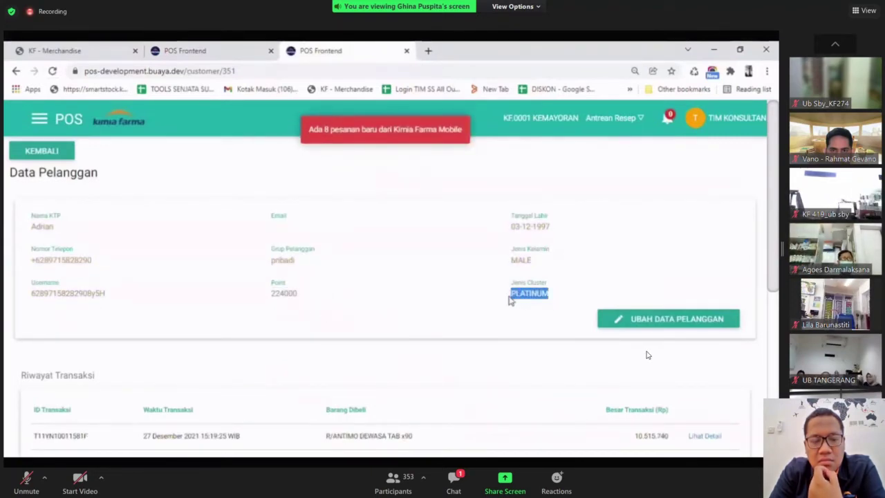
{"action": "left_click", "coordinate": [484, 309]}
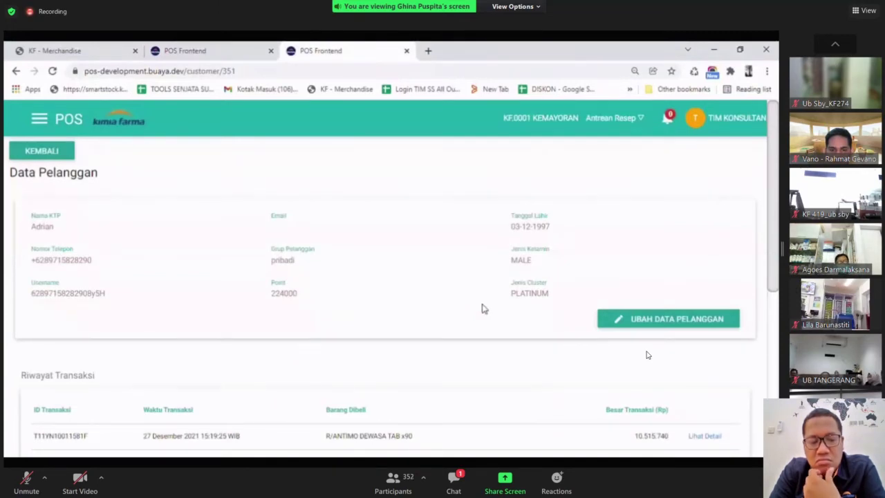
{"action": "left_click", "coordinate": [251, 47]}
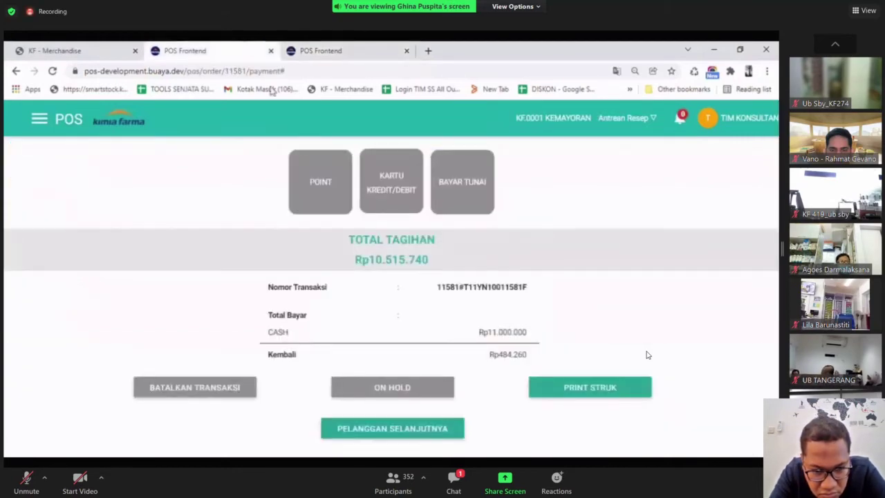
Start the next customer's order and minimize the PEROLEHAN POINT.mp4 video player.
{"action": "left_click", "coordinate": [408, 430]}
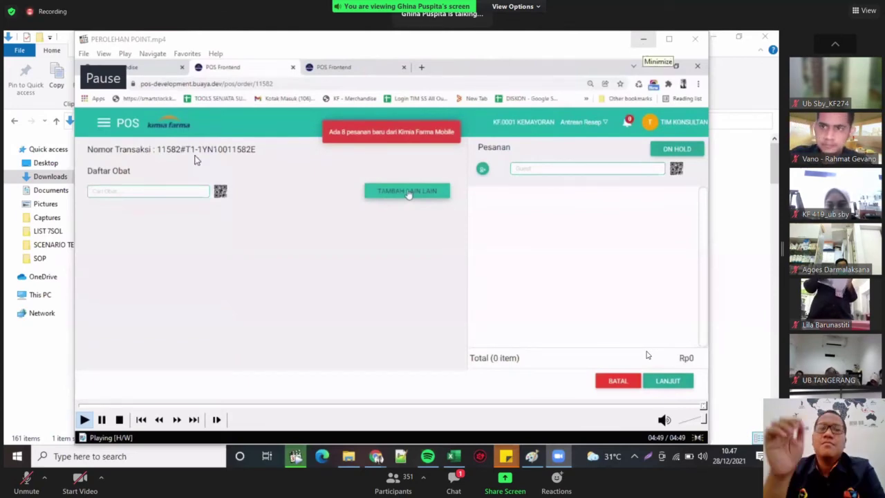
{"action": "left_click", "coordinate": [643, 39]}
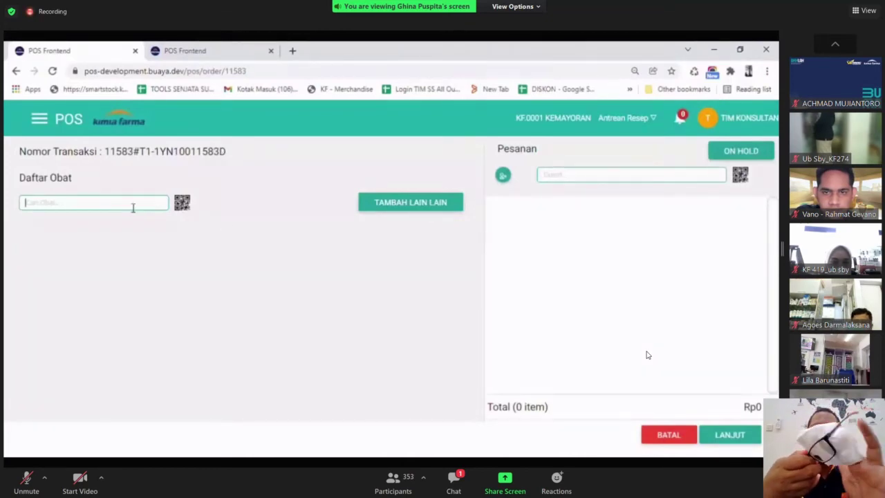
Add one NUTRIMAX JOINT CHAMP TAB@30 to order 11583.
{"action": "type", "text": "UTRIMA"}
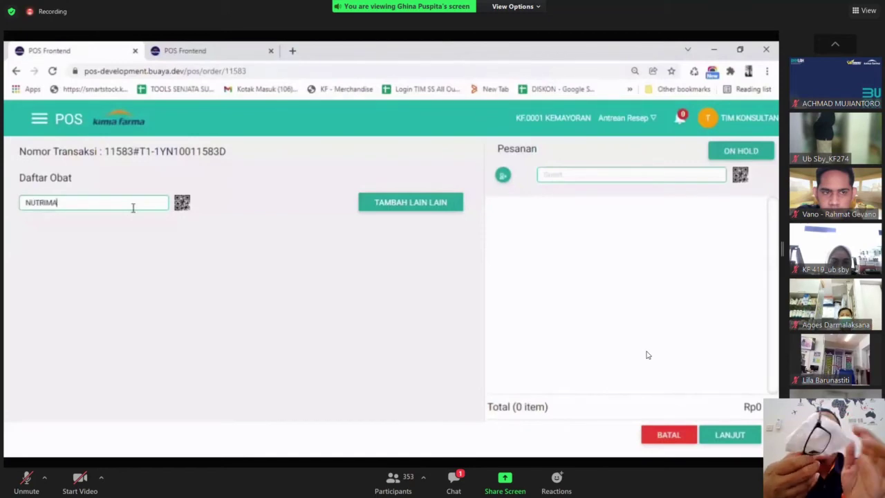
{"action": "type", "text": "X JOIN"}
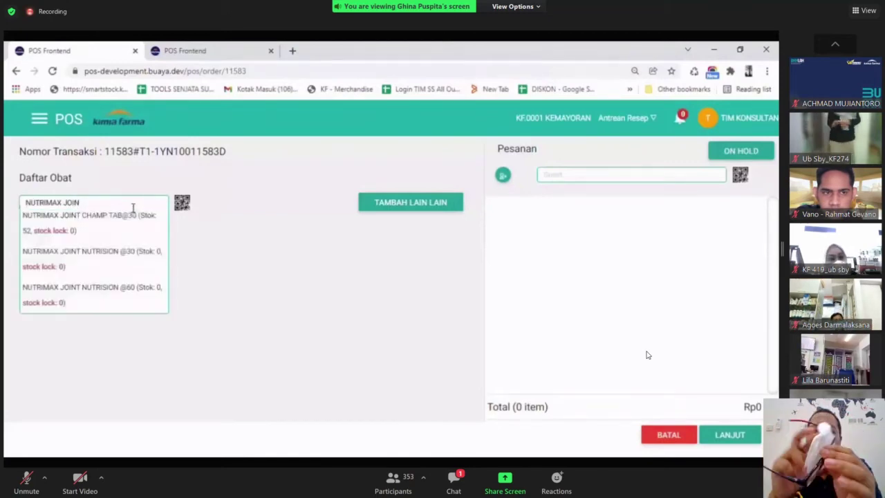
{"action": "left_click", "coordinate": [117, 229]}
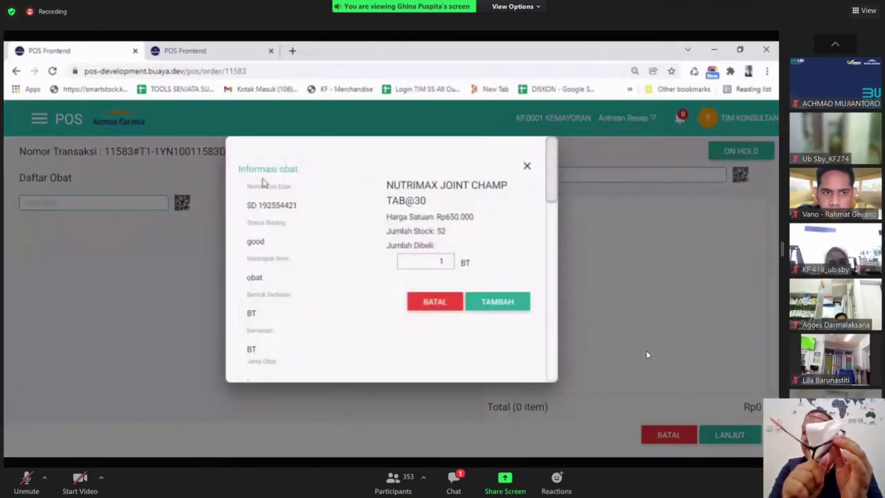
{"action": "left_click", "coordinate": [494, 302]}
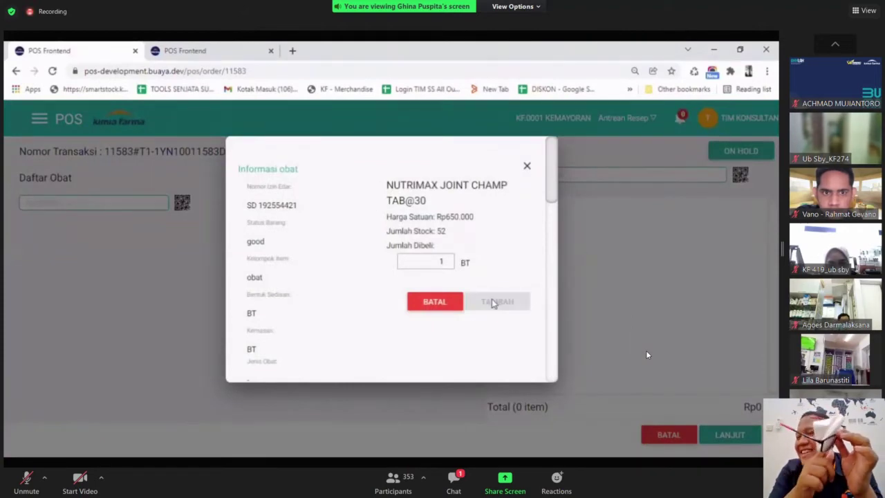
Search the customer by name and attach them to the order.
{"action": "left_click", "coordinate": [559, 179]}
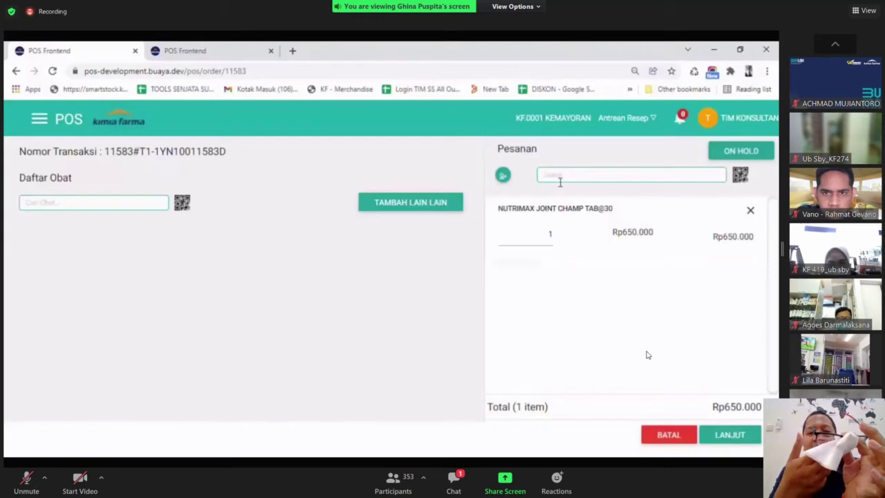
{"action": "type", "text": "JEFRI"}
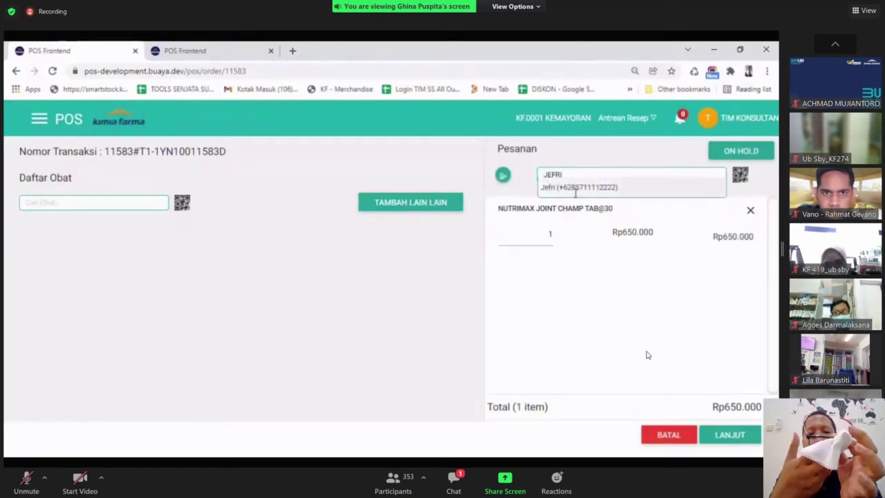
{"action": "left_click", "coordinate": [571, 191]}
Check the customer's REGULER cluster and check out the Rp650.000 order.
{"action": "left_click", "coordinate": [728, 439]}
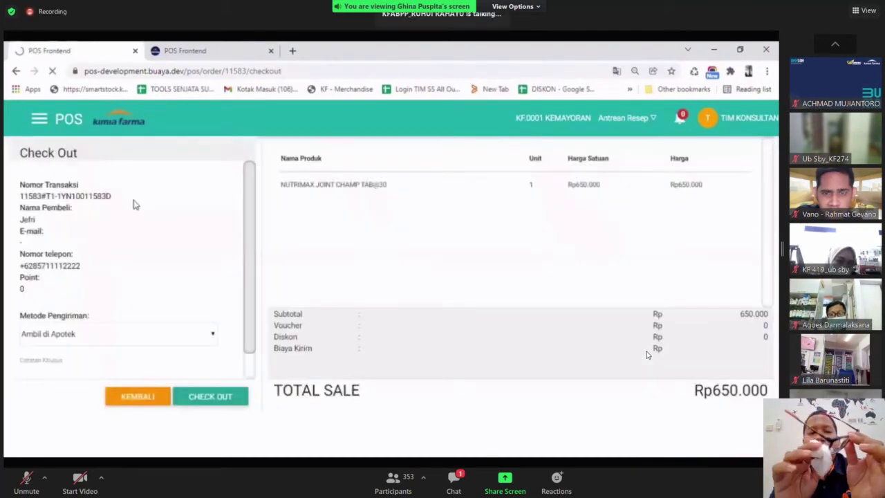
{"action": "key", "text": "ctrl+Tab"}
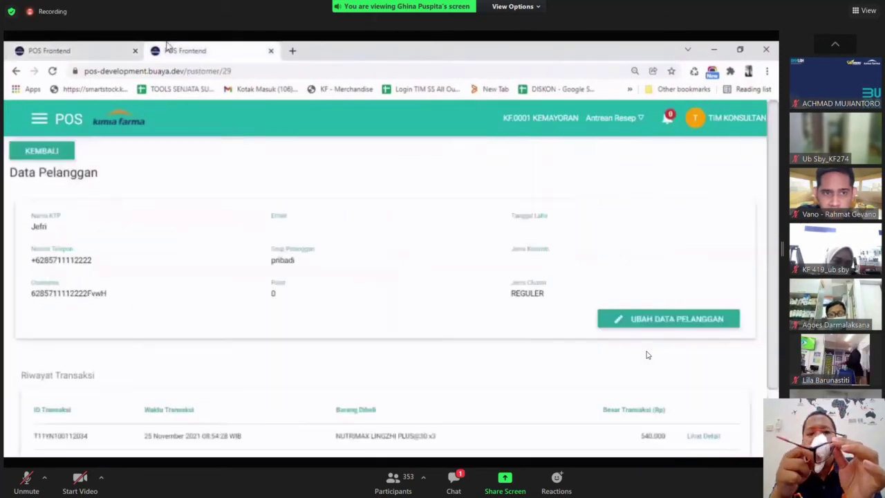
{"action": "left_click_drag", "start_coordinate": [510, 277], "coordinate": [547, 296]}
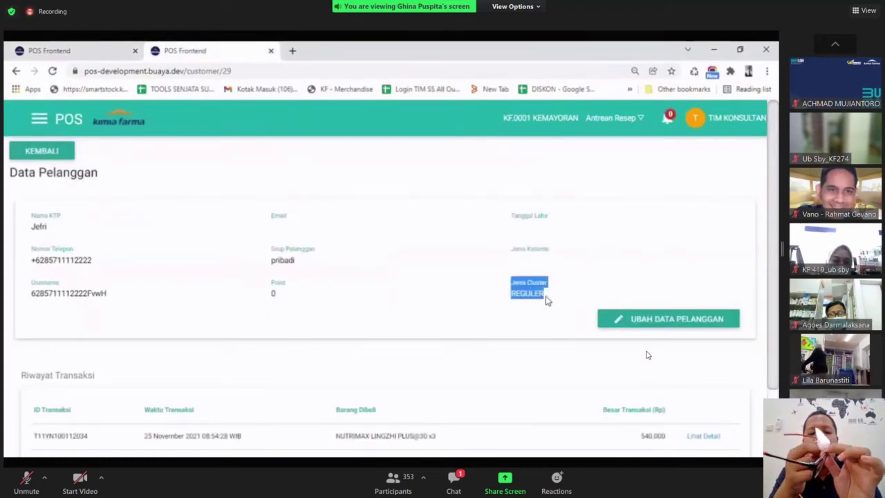
{"action": "left_click", "coordinate": [81, 45]}
{"action": "left_click", "coordinate": [226, 401]}
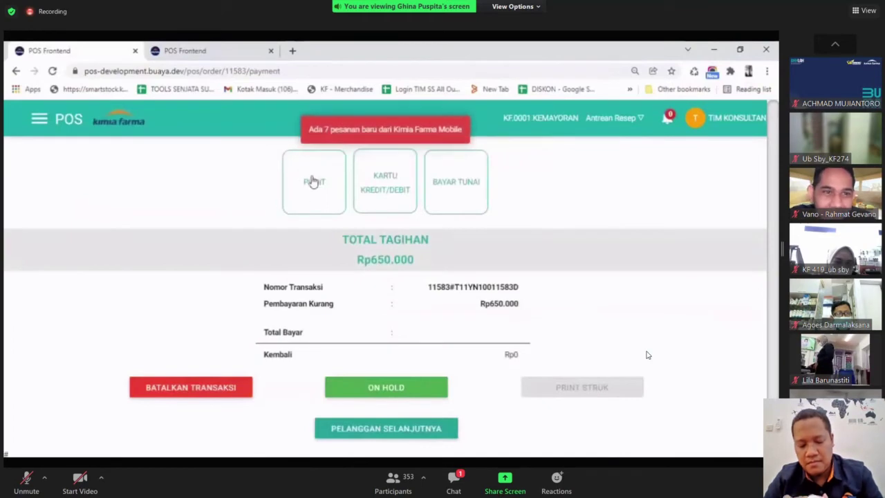
Try paying with points and confirm the 'Pelanggan belum memiliki cluster' refusal.
{"action": "left_click", "coordinate": [308, 184]}
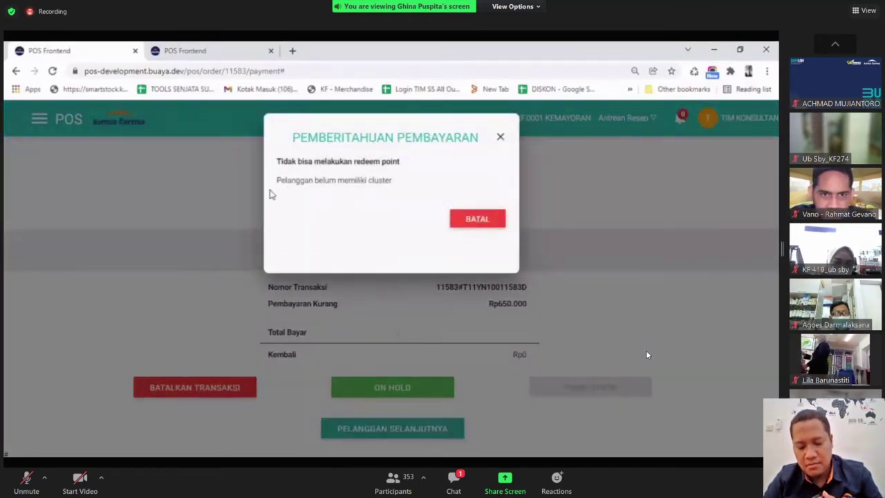
{"action": "left_click_drag", "start_coordinate": [333, 183], "coordinate": [405, 182]}
{"action": "left_click", "coordinate": [410, 183]}
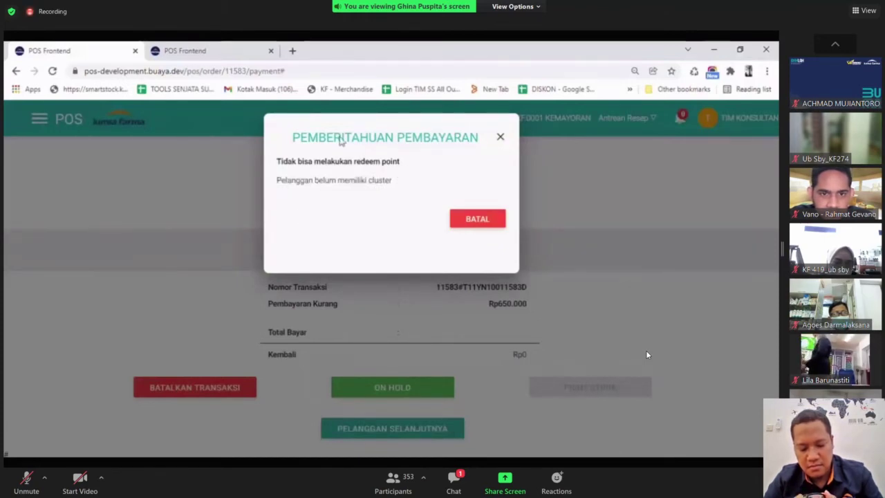
{"action": "left_click", "coordinate": [197, 50]}
{"action": "left_click_drag", "start_coordinate": [556, 294], "coordinate": [500, 299]}
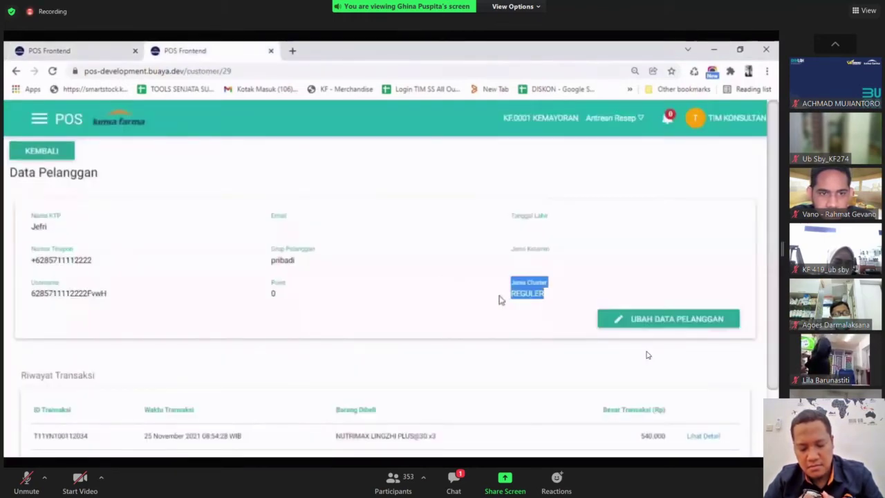
{"action": "left_click", "coordinate": [475, 293]}
{"action": "left_click", "coordinate": [105, 48]}
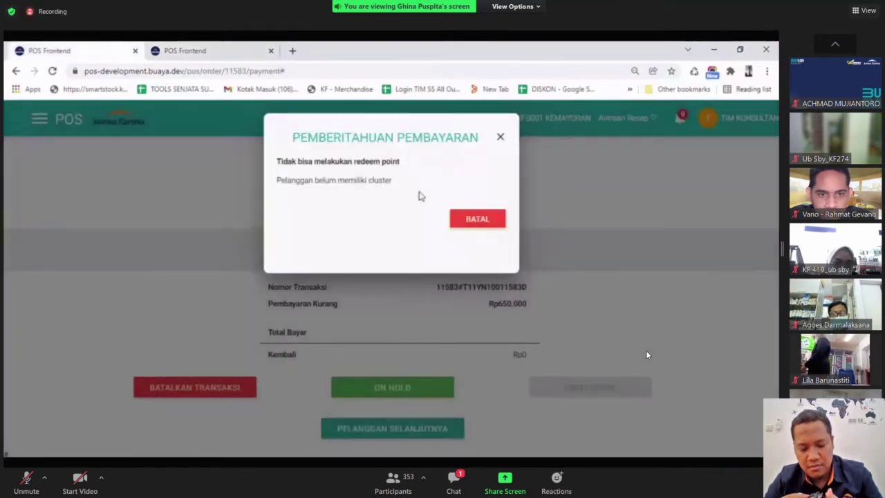
{"action": "left_click_drag", "start_coordinate": [398, 181], "coordinate": [292, 192]}
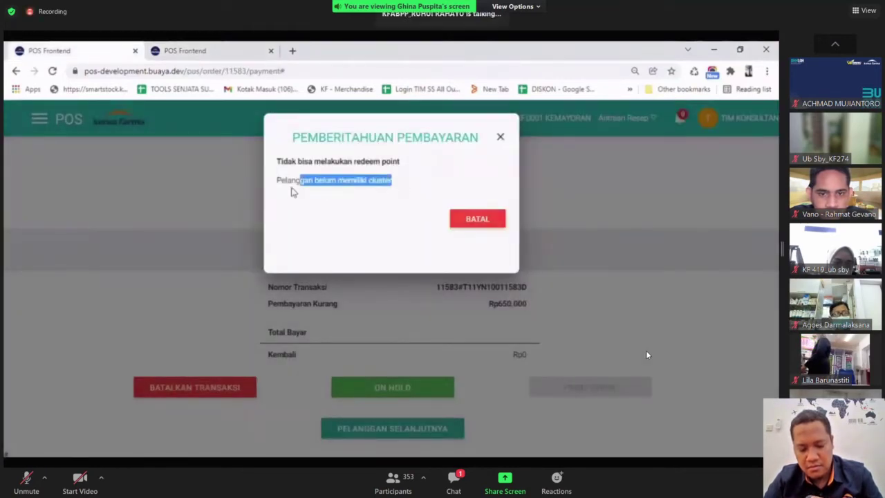
{"action": "left_click", "coordinate": [325, 214]}
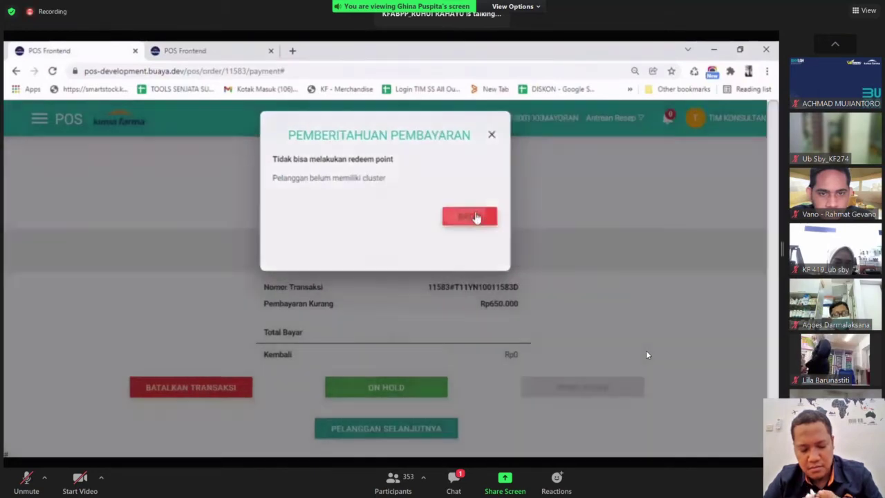
Pay the Rp650.000 bill with Rp700.000 cash, leaving Rp50.000 change.
{"action": "left_click", "coordinate": [476, 217]}
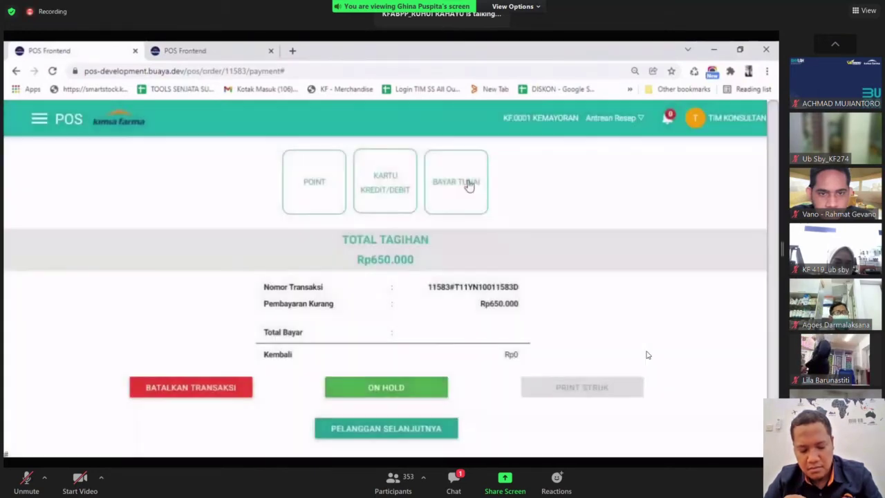
{"action": "left_click", "coordinate": [467, 184]}
{"action": "type", "text": "7000000"}
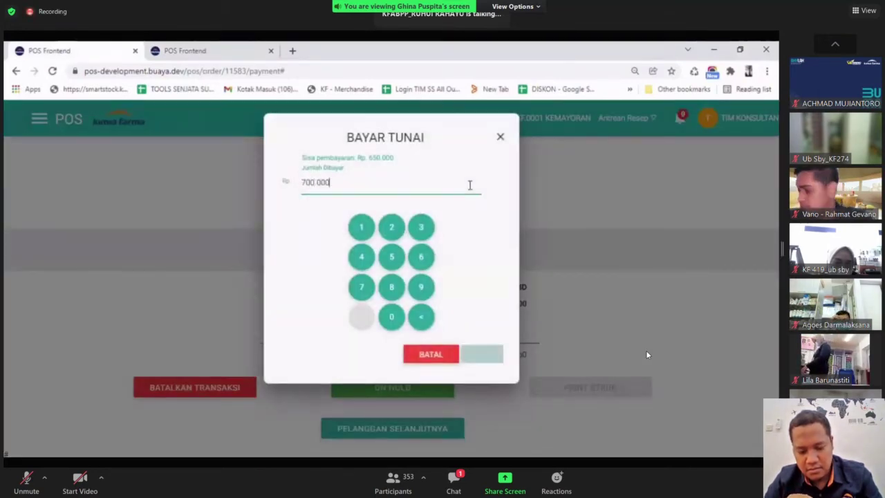
{"action": "key", "text": "Return"}
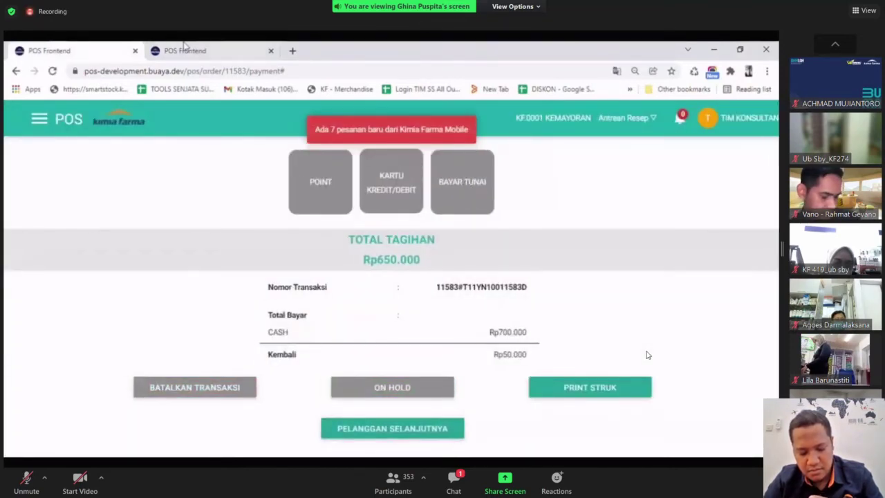
Refresh the customer record to confirm 6000 points and REGULER cluster.
{"action": "key", "text": "ctrl+Tab"}
{"action": "key", "text": "F5"}
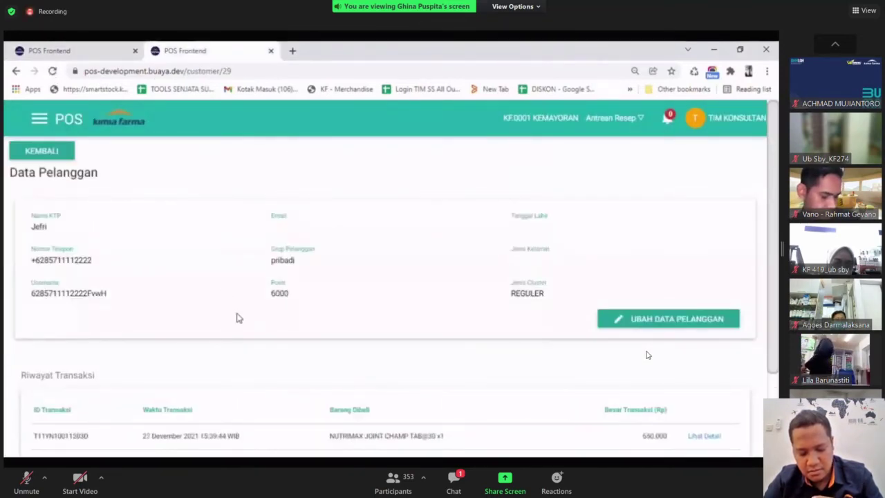
{"action": "left_click_drag", "start_coordinate": [307, 303], "coordinate": [258, 296]}
{"action": "left_click_drag", "start_coordinate": [548, 295], "coordinate": [450, 310]}
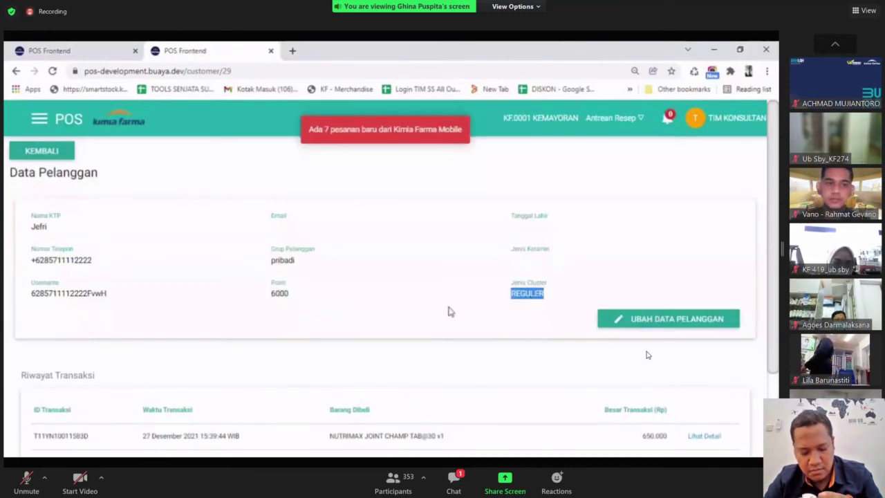
{"action": "left_click", "coordinate": [423, 313]}
{"action": "left_click", "coordinate": [56, 48]}
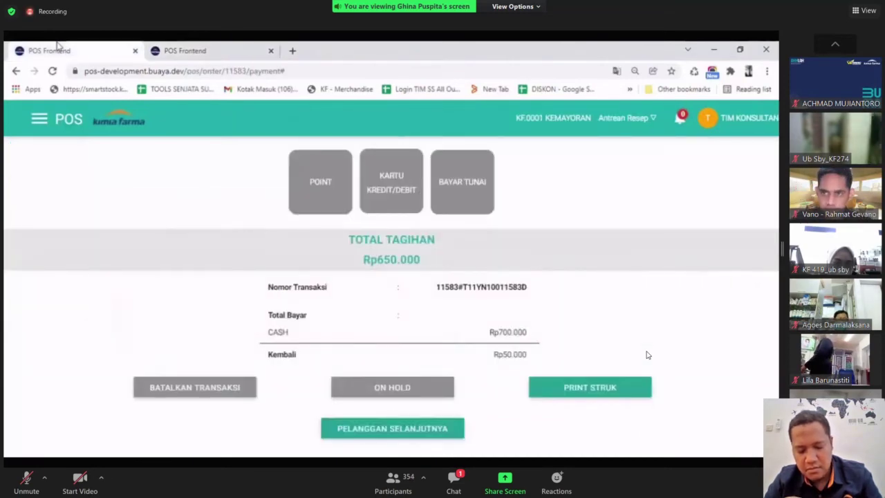
Start a new order with one SEA QUIL DHA-GOLD 200MG@30 at Rp285.000.
{"action": "left_click", "coordinate": [391, 431]}
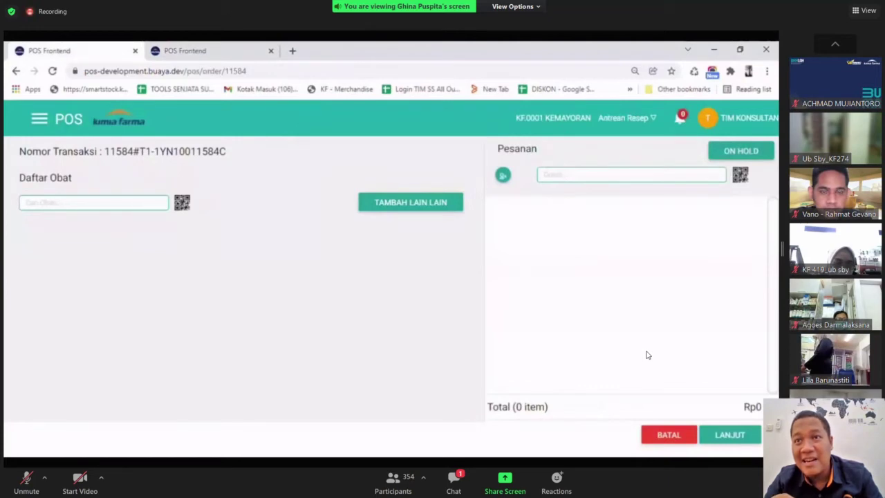
{"action": "left_click", "coordinate": [156, 207]}
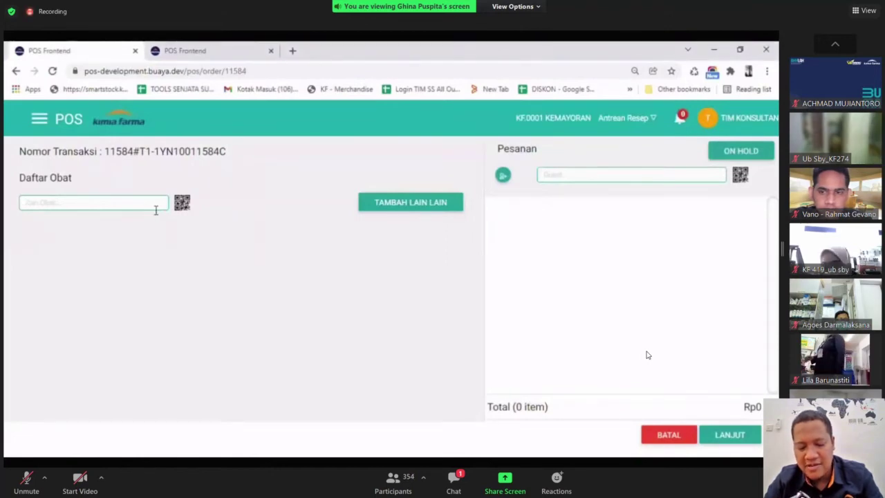
{"action": "type", "text": "SEA QUIL"}
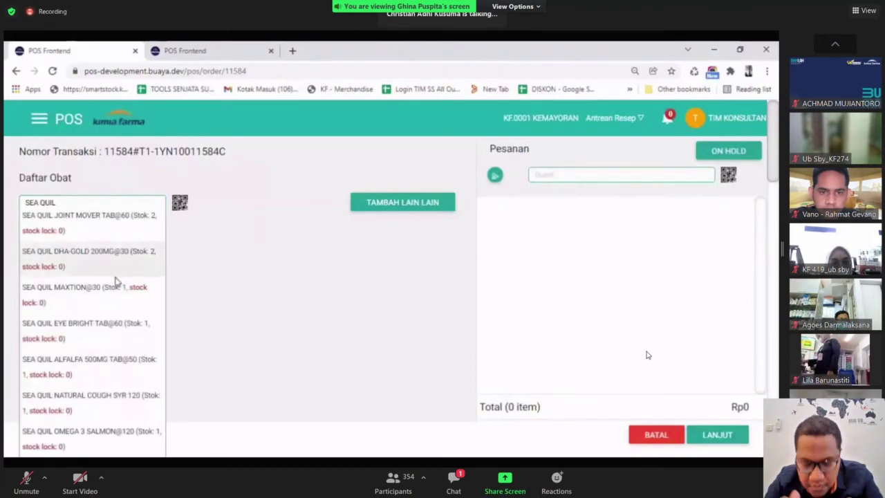
{"action": "left_click", "coordinate": [114, 270]}
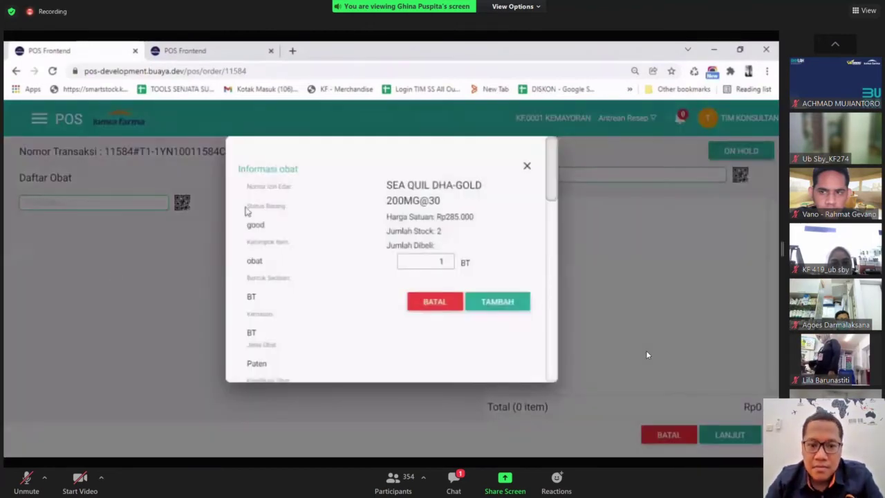
{"action": "left_click", "coordinate": [515, 308]}
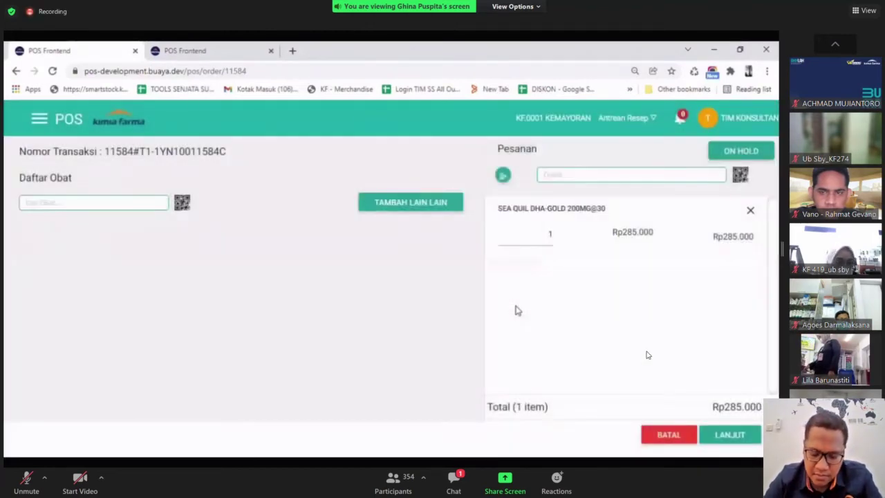
{"action": "left_click", "coordinate": [553, 178]}
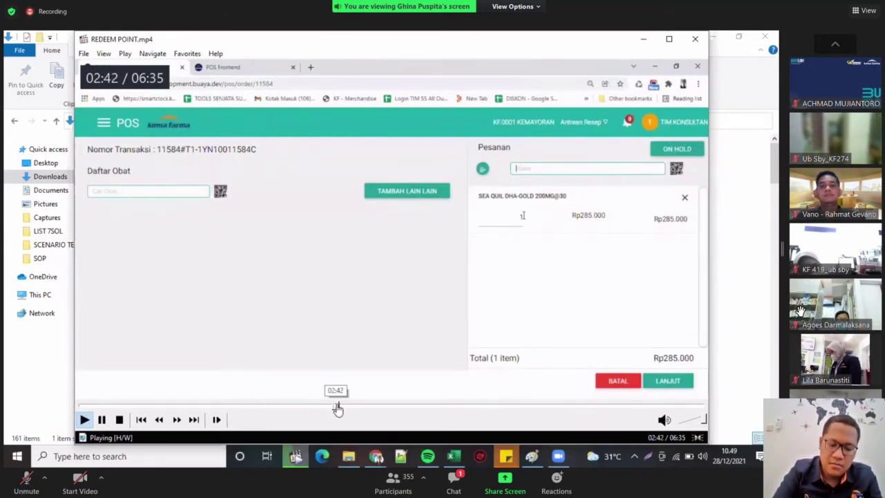
Play REDEEM POINT.mp4 full screen in MPC-HC until 13.000 points are entered against Rp285.000.
{"action": "double_click", "coordinate": [352, 325]}
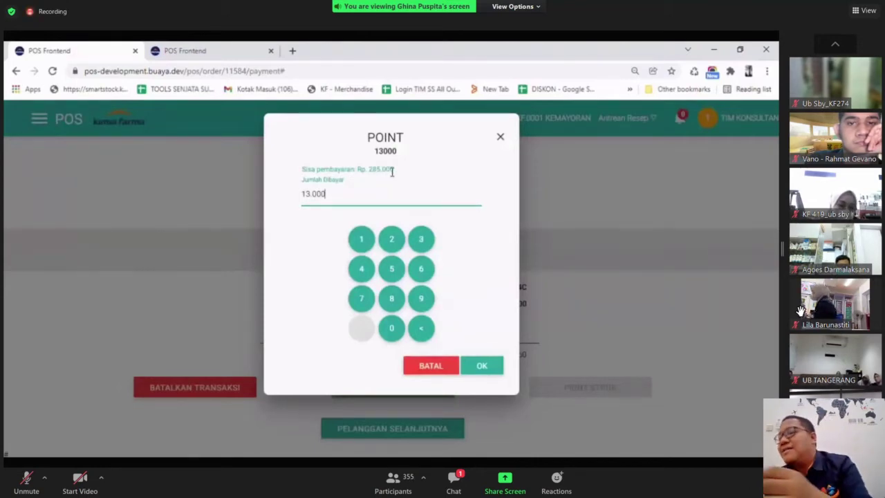
Pay order 11584 with 13.000 points plus Rp300.000 cash, giving Rp28.000 change.
{"action": "left_click", "coordinate": [484, 367]}
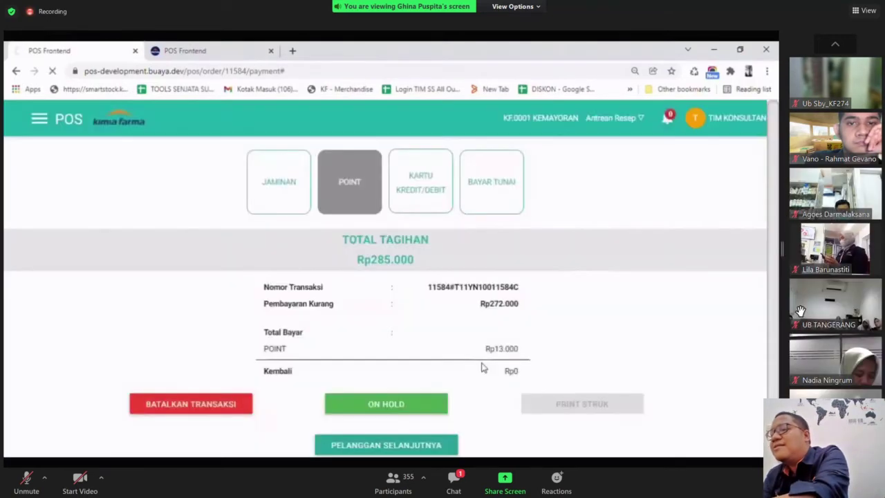
{"action": "left_click", "coordinate": [477, 197]}
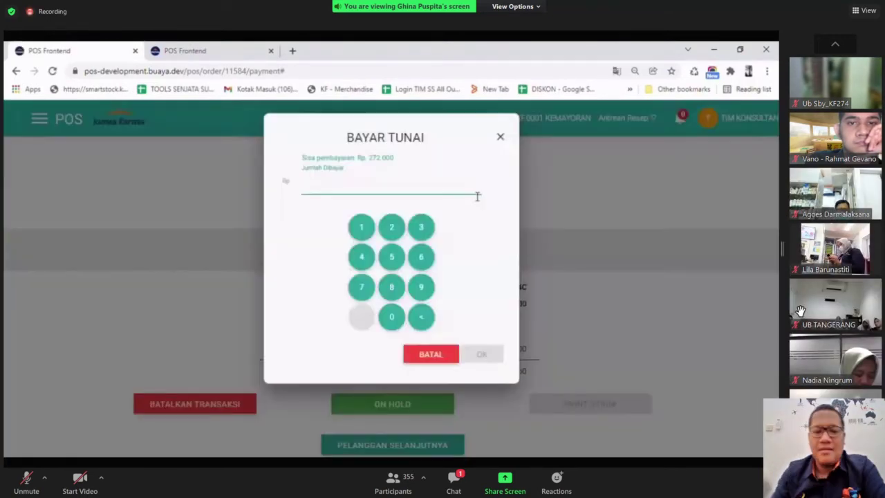
{"action": "key", "text": "Return"}
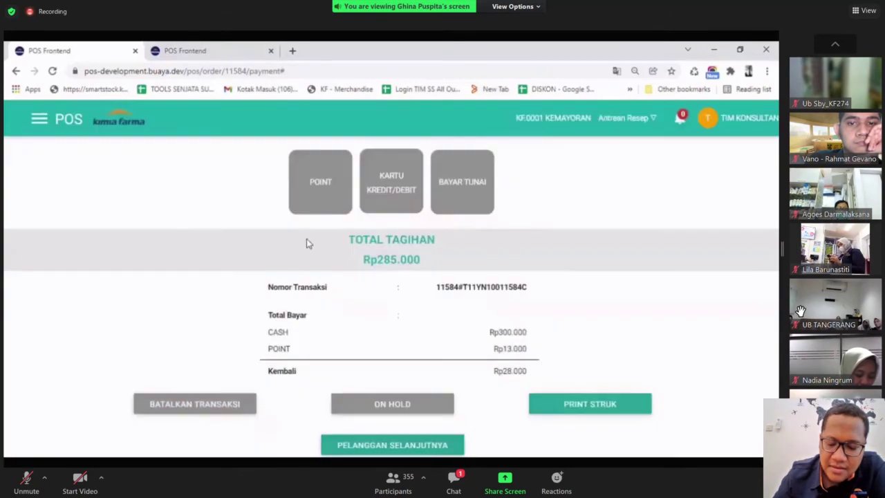
{"action": "left_click_drag", "start_coordinate": [530, 335], "coordinate": [509, 351]}
{"action": "left_click", "coordinate": [555, 331]}
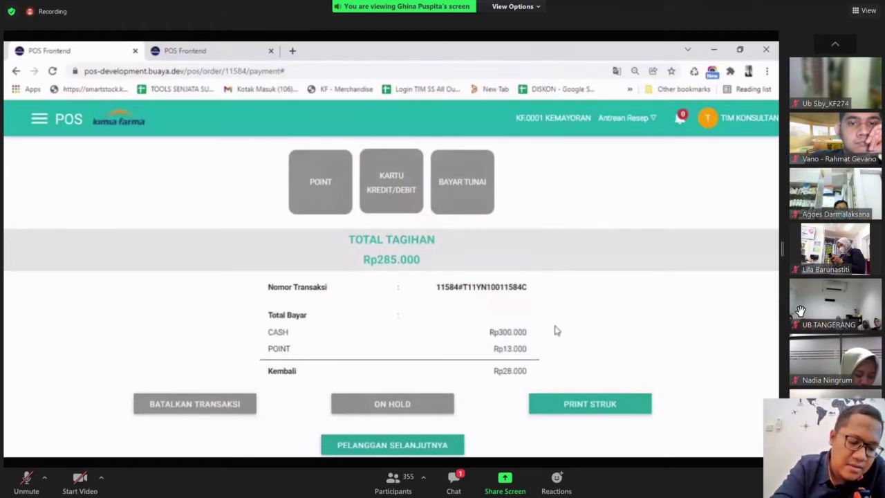
{"action": "left_click", "coordinate": [220, 46]}
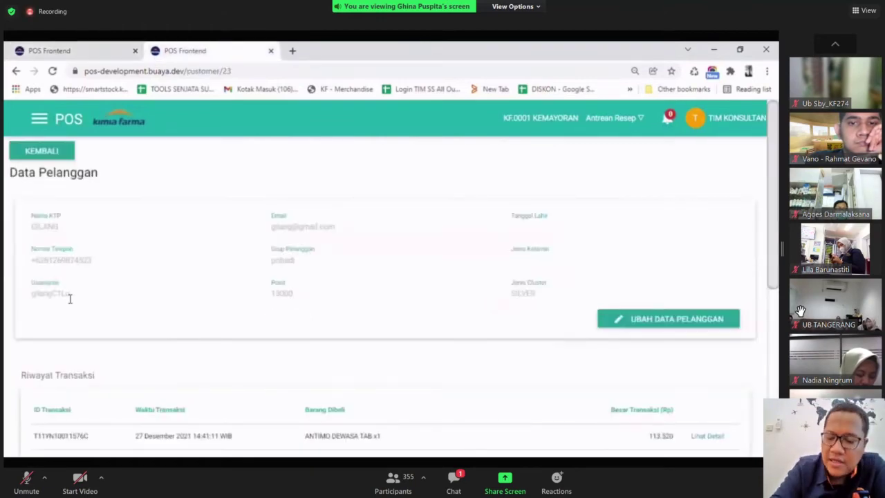
{"action": "left_click", "coordinate": [54, 71]}
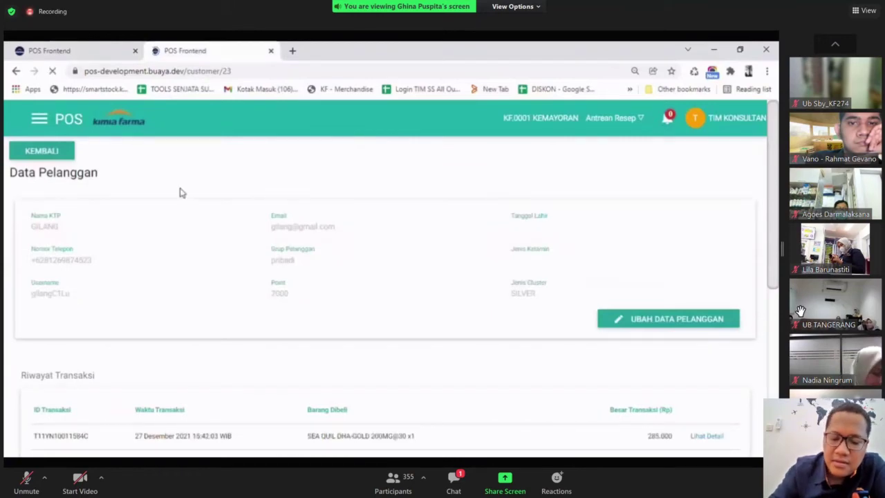
{"action": "double_click", "coordinate": [277, 298]}
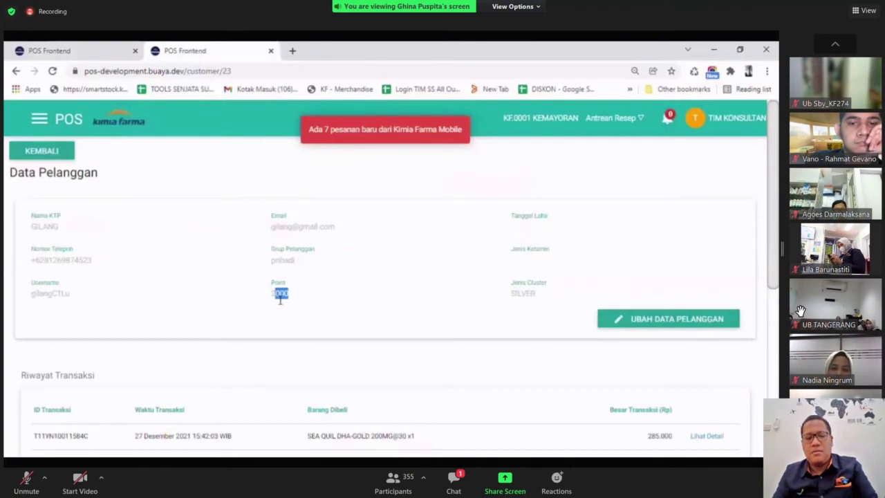
{"action": "left_click", "coordinate": [343, 342]}
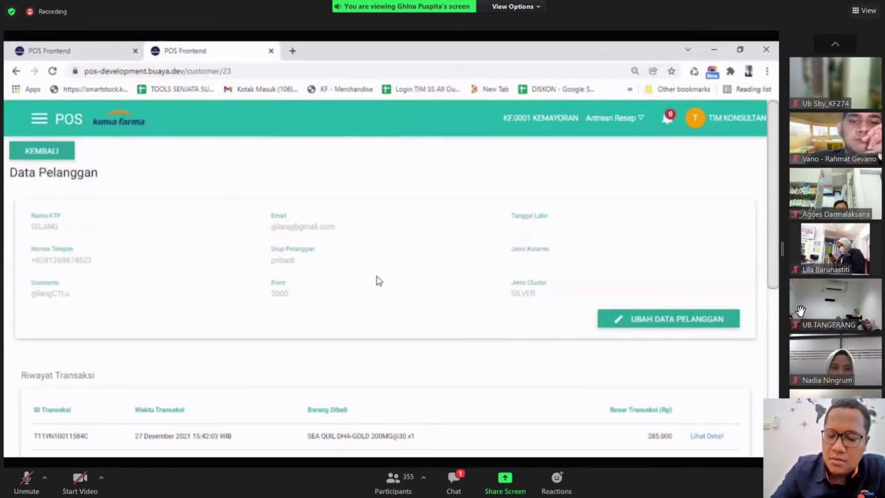
Start a new order and add 10 PIROXICAM 20 MG (DUS 100 TAB).
{"action": "left_click", "coordinate": [45, 48]}
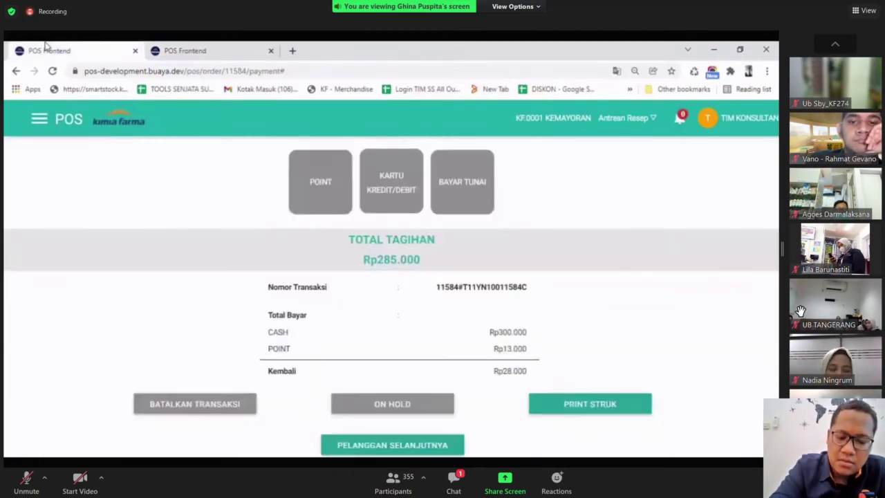
{"action": "left_click", "coordinate": [365, 446]}
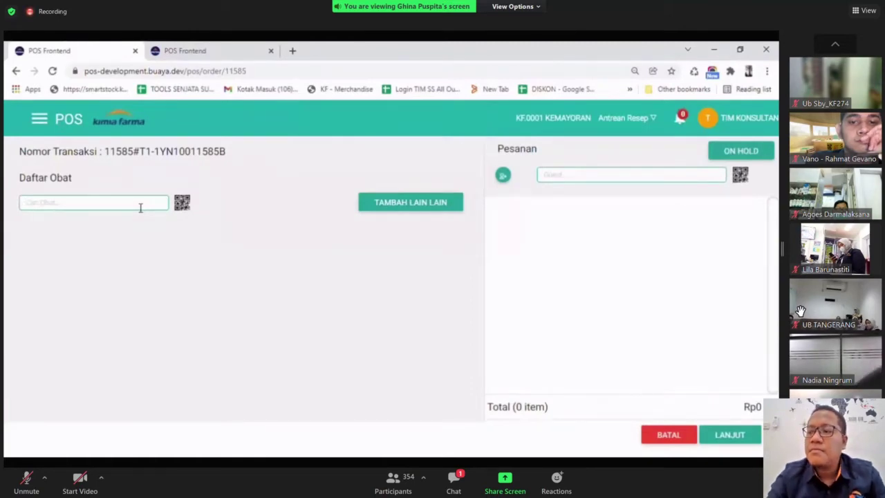
{"action": "type", "text": "PIROX"}
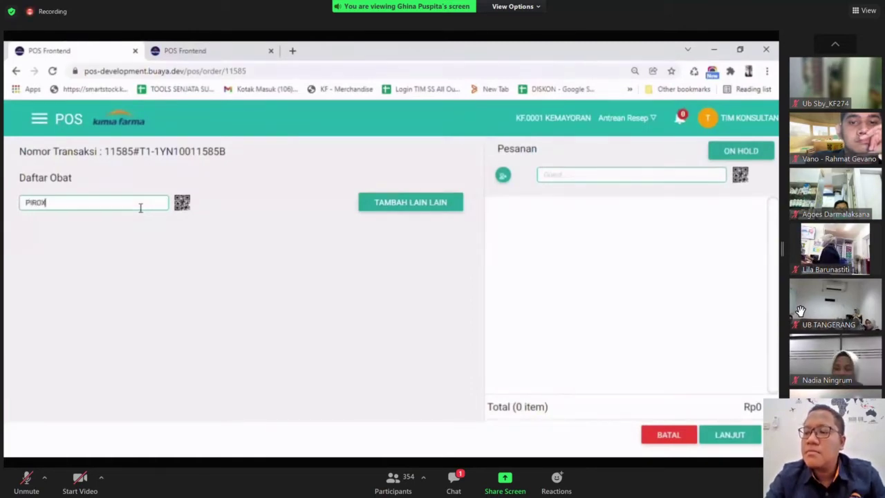
{"action": "type", "text": "ICAM"}
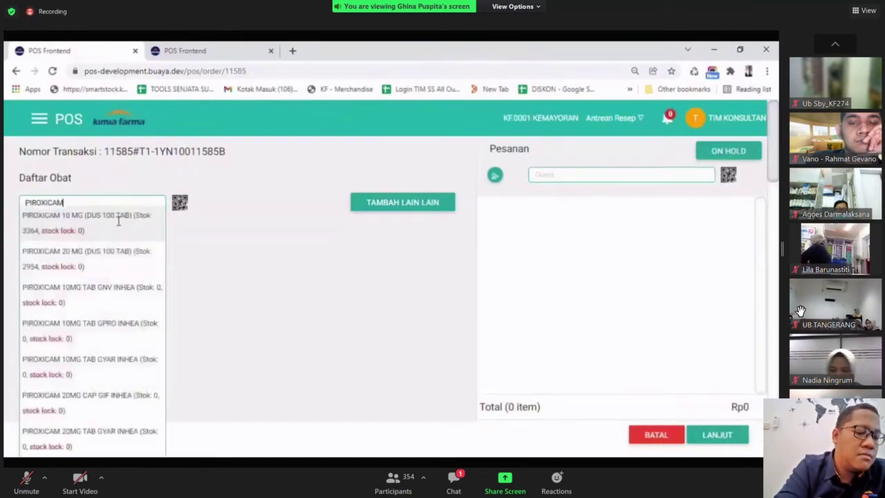
{"action": "left_click", "coordinate": [118, 262]}
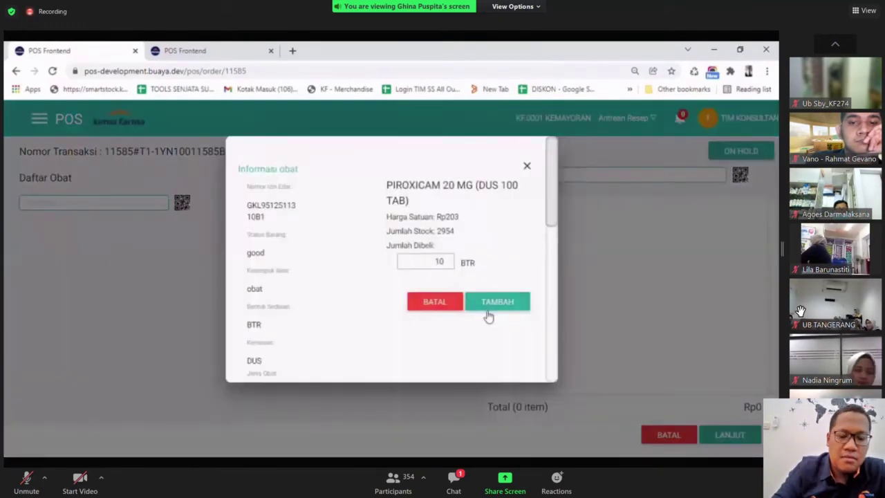
{"action": "left_click", "coordinate": [491, 302]}
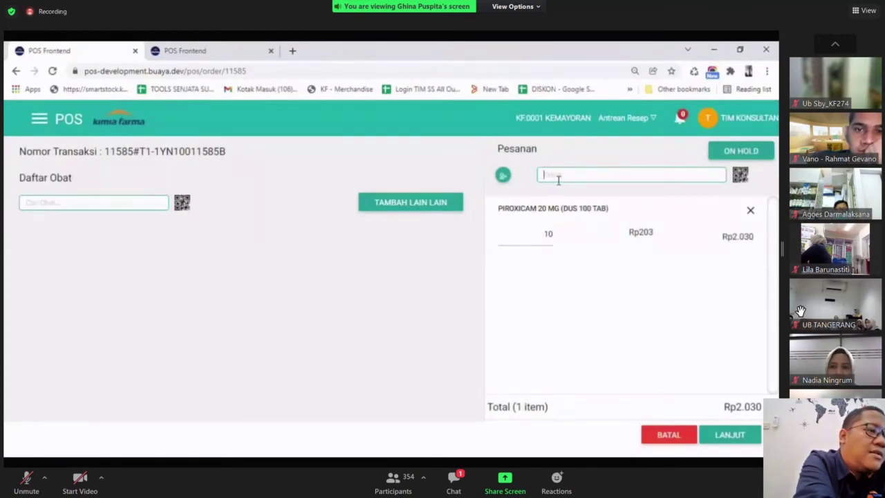
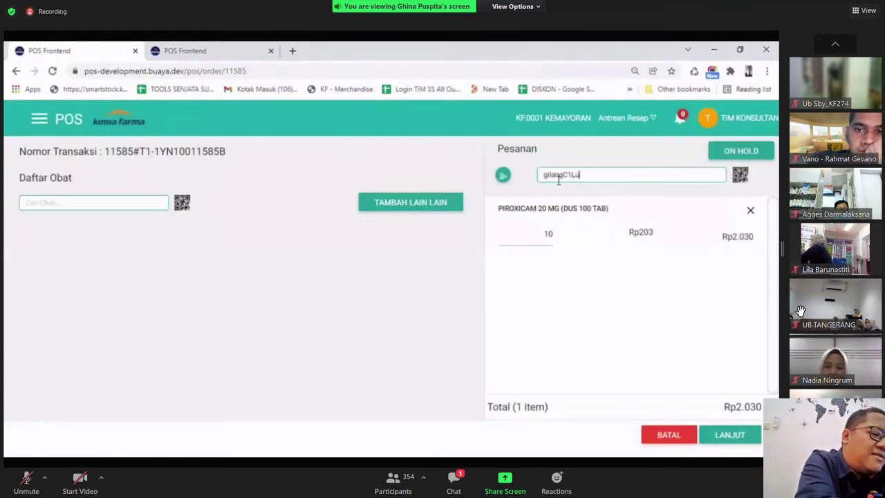
Attach the member customer by member code and continue order 11585 to checkout.
{"action": "left_click", "coordinate": [567, 191]}
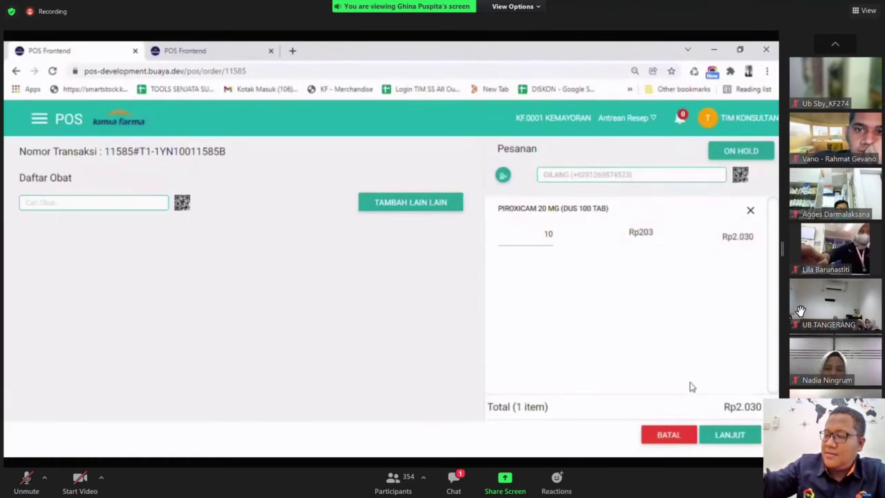
{"action": "left_click", "coordinate": [725, 433]}
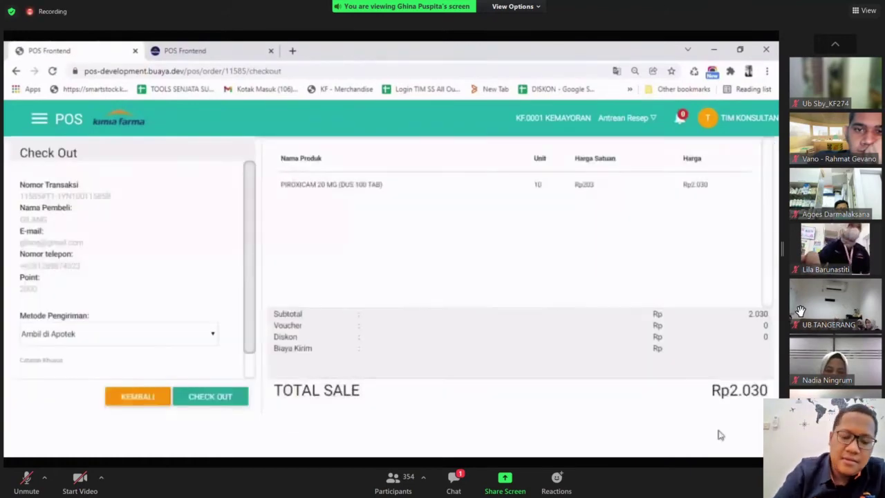
Check out and apply 2.000 points toward the Rp2.030 bill.
{"action": "left_click", "coordinate": [235, 399]}
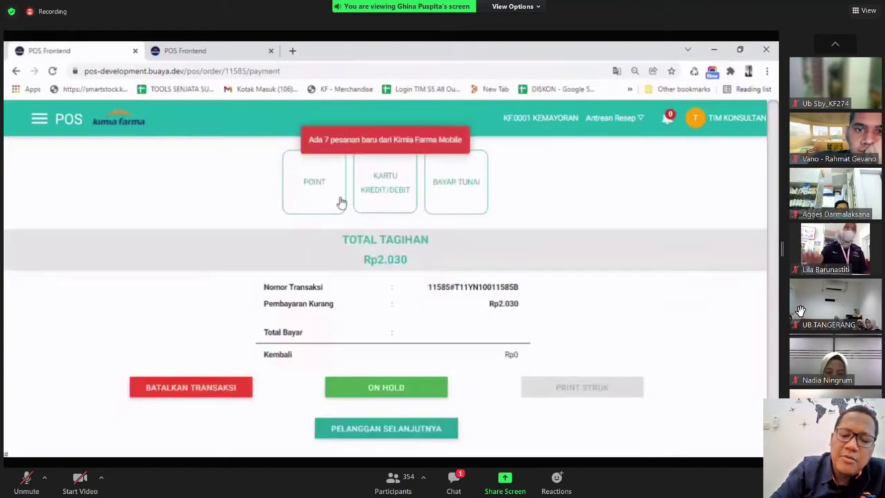
{"action": "left_click", "coordinate": [336, 201]}
{"action": "type", "text": "200"}
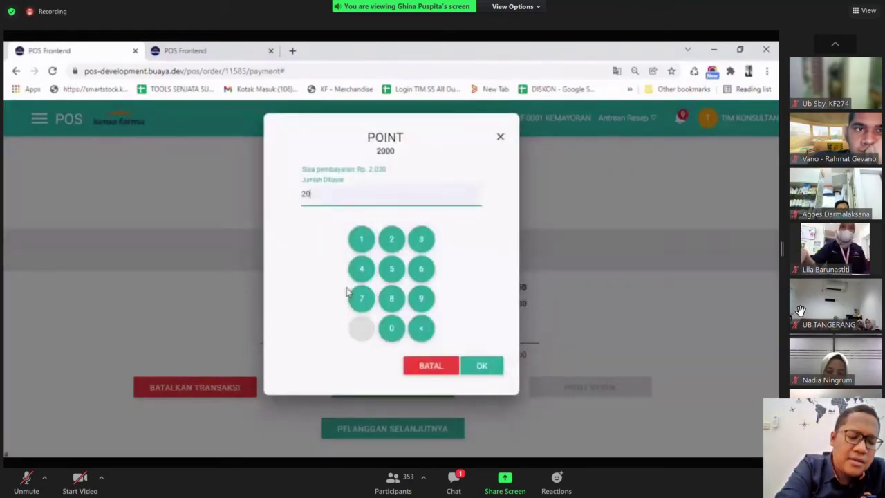
{"action": "left_click", "coordinate": [483, 363]}
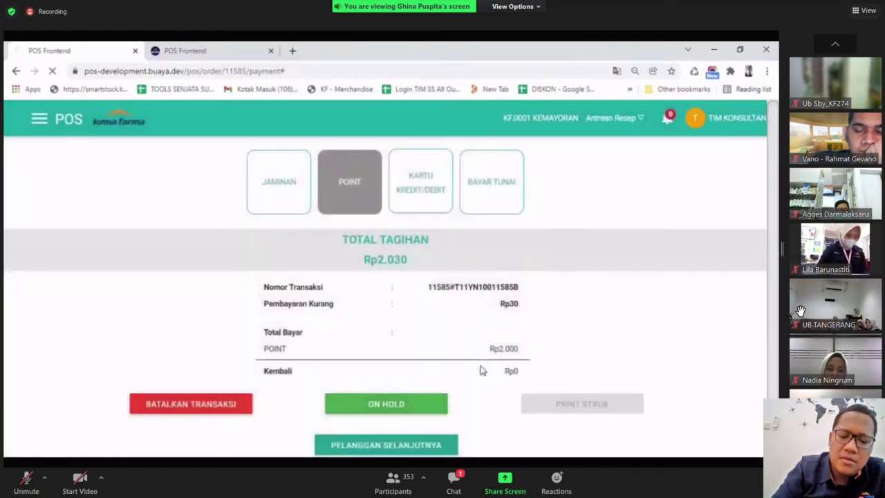
Pay the remaining Rp30 with Rp100 cash, then bring up the customer's profile page.
{"action": "left_click", "coordinate": [471, 205]}
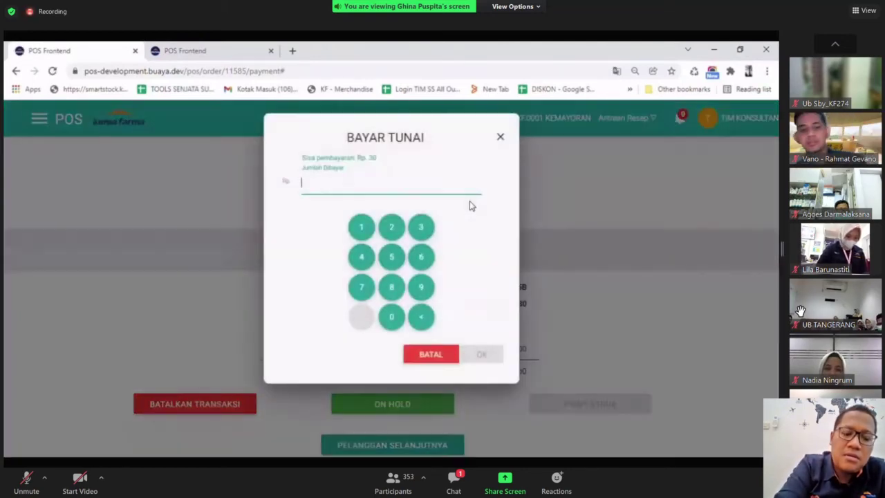
{"action": "type", "text": "100"}
{"action": "left_click", "coordinate": [487, 353]}
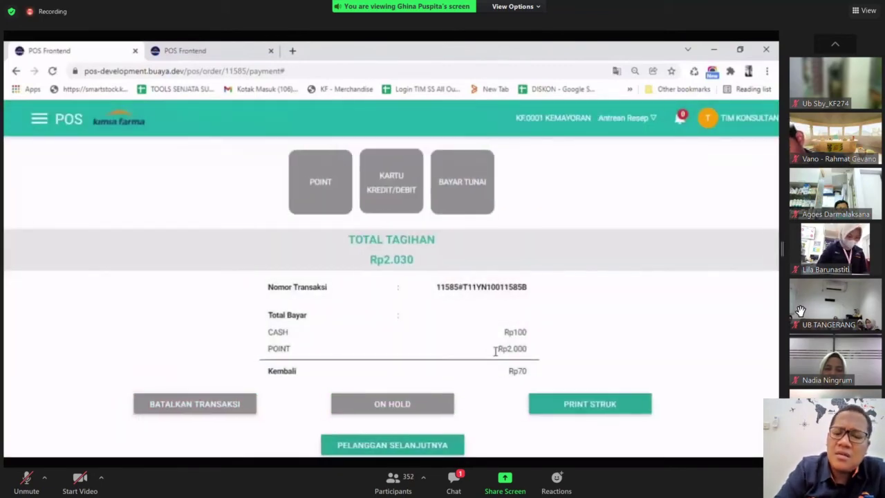
{"action": "left_click", "coordinate": [216, 50]}
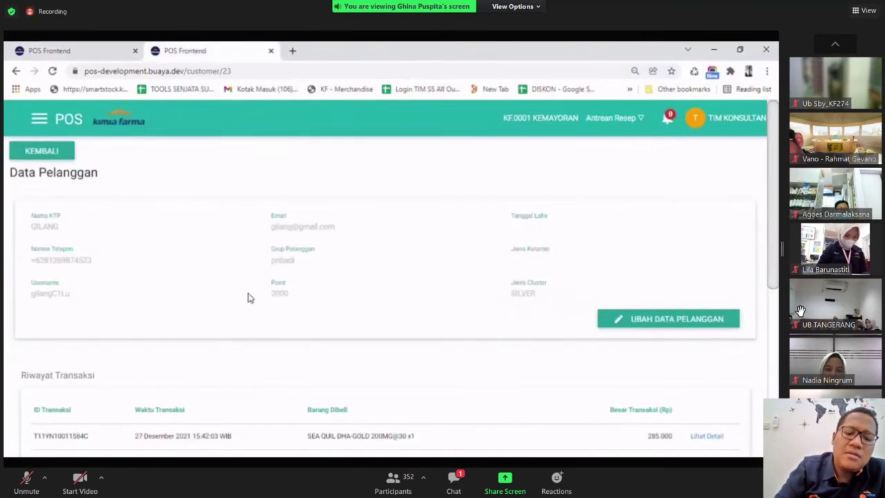
Refresh the customer record, check 0 points and SILVER cluster, then return to Daftar Pelanggan.
{"action": "left_click", "coordinate": [53, 72]}
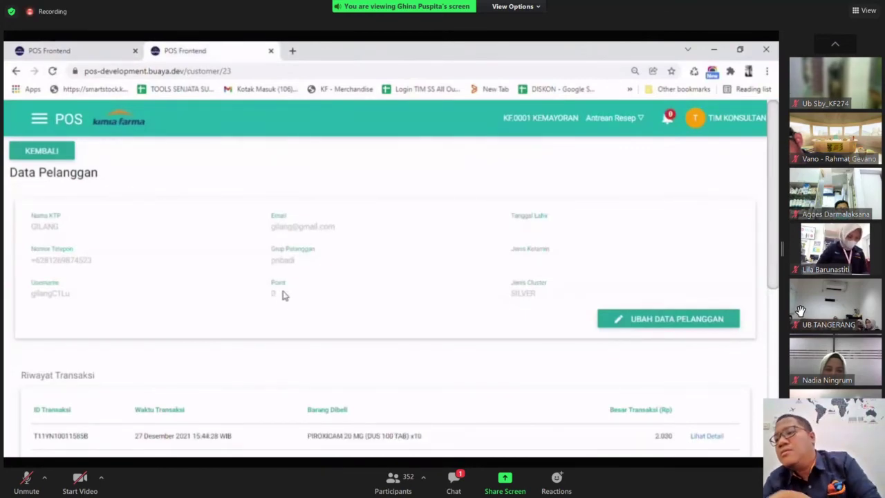
{"action": "double_click", "coordinate": [280, 295]}
{"action": "left_click", "coordinate": [376, 311]}
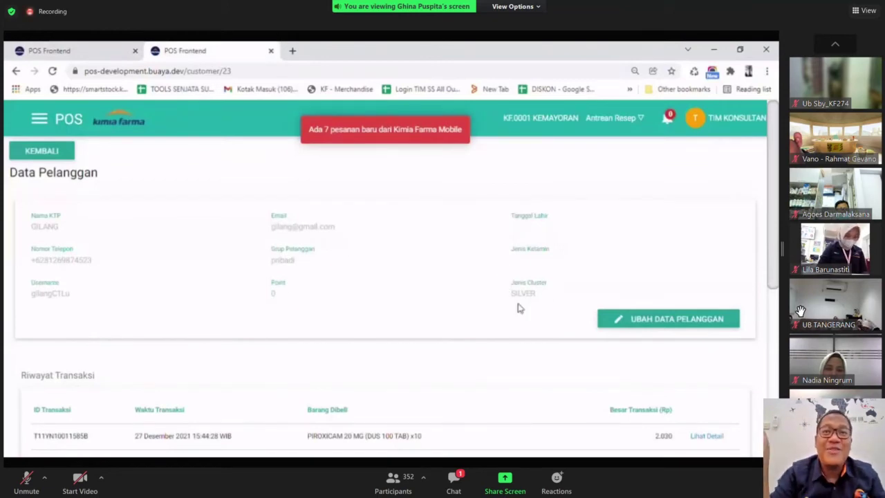
{"action": "double_click", "coordinate": [536, 299]}
{"action": "left_click", "coordinate": [492, 321]}
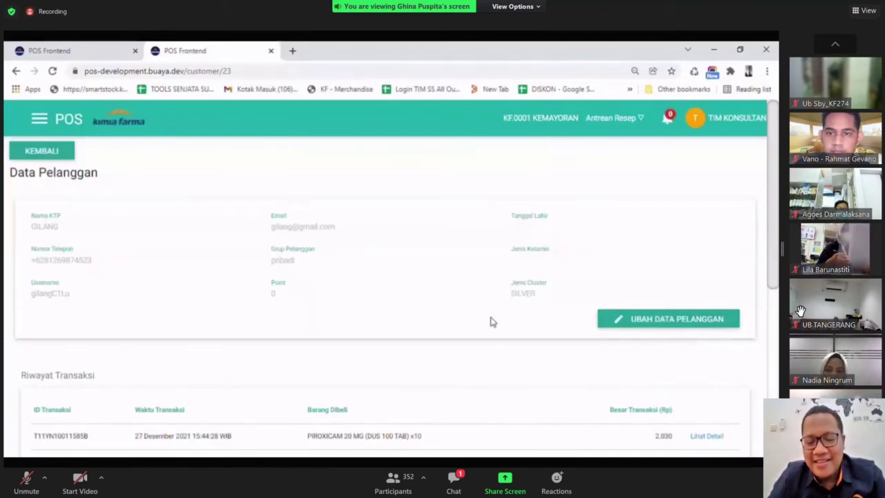
{"action": "left_click", "coordinate": [65, 151]}
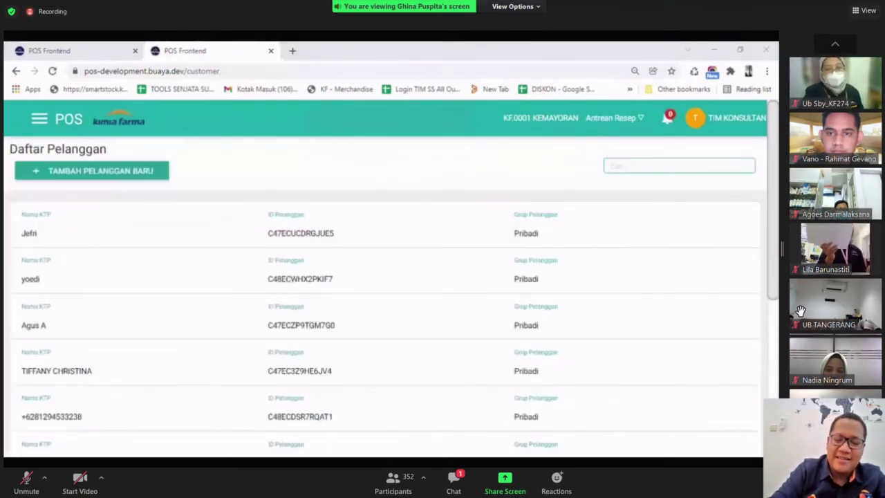
Inspect the PLATINUM customer's 224000 points and phone number, then return to empty order 11587.
{"action": "left_click", "coordinate": [352, 253]}
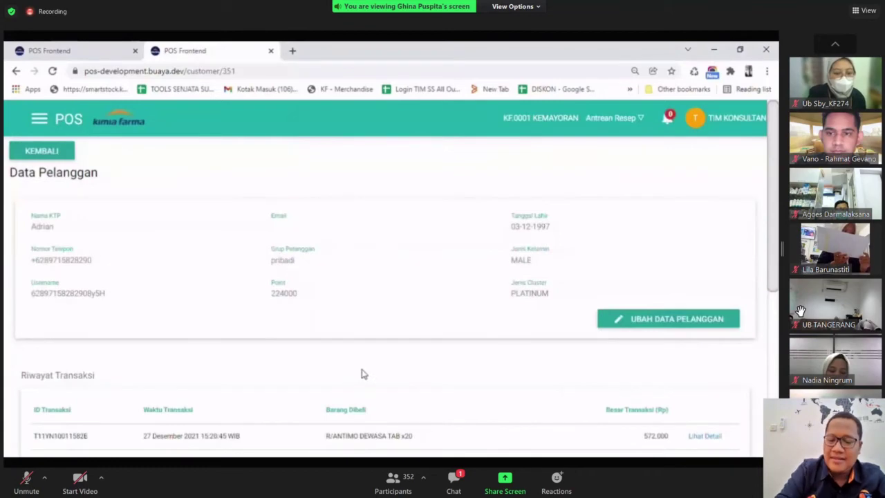
{"action": "double_click", "coordinate": [539, 293]}
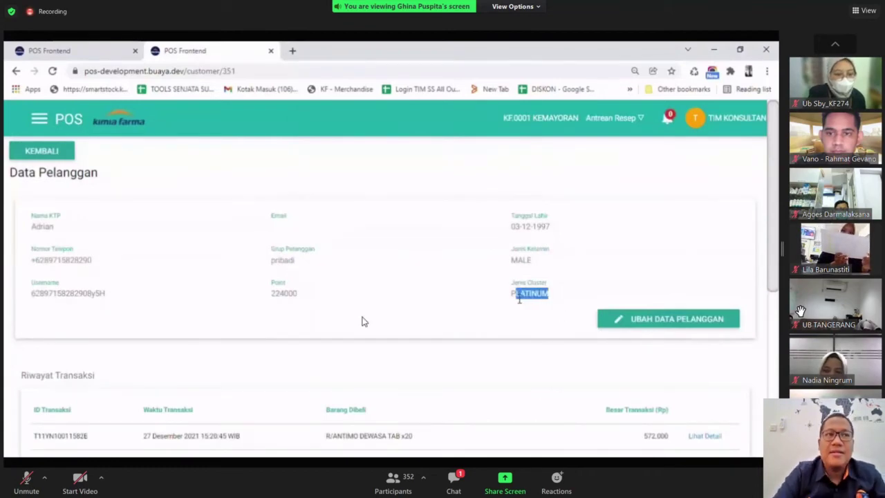
{"action": "left_click", "coordinate": [390, 317]}
{"action": "double_click", "coordinate": [285, 293]}
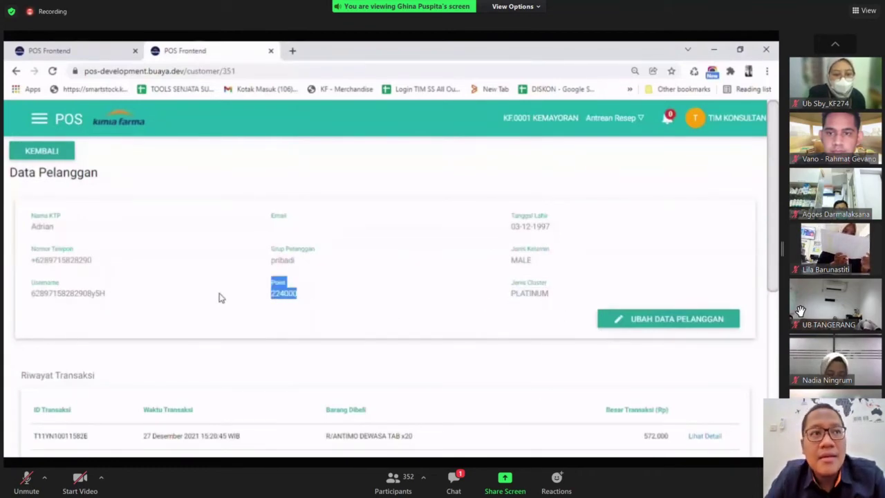
{"action": "double_click", "coordinate": [76, 260]}
{"action": "left_click", "coordinate": [108, 46]}
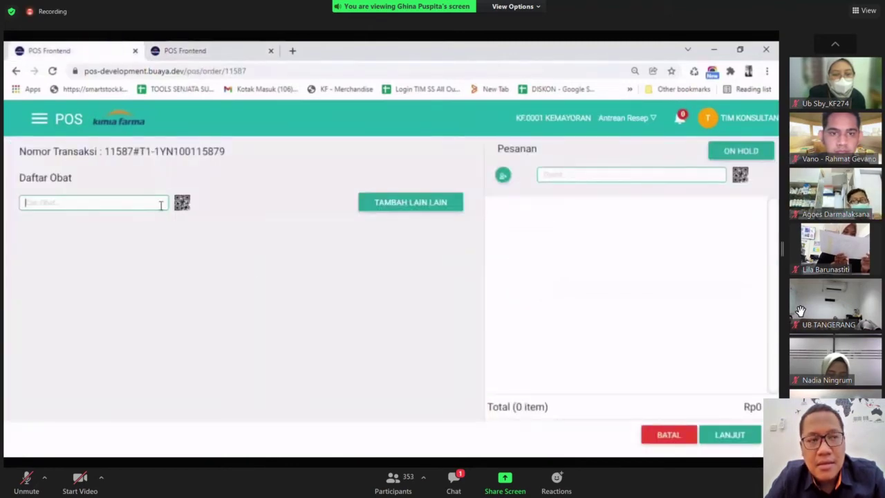
Add one SEA QUIL MAXTION@30 to order 11587 and attach the platinum customer by member code.
{"action": "left_click", "coordinate": [160, 206]}
{"action": "type", "text": "sea quil"}
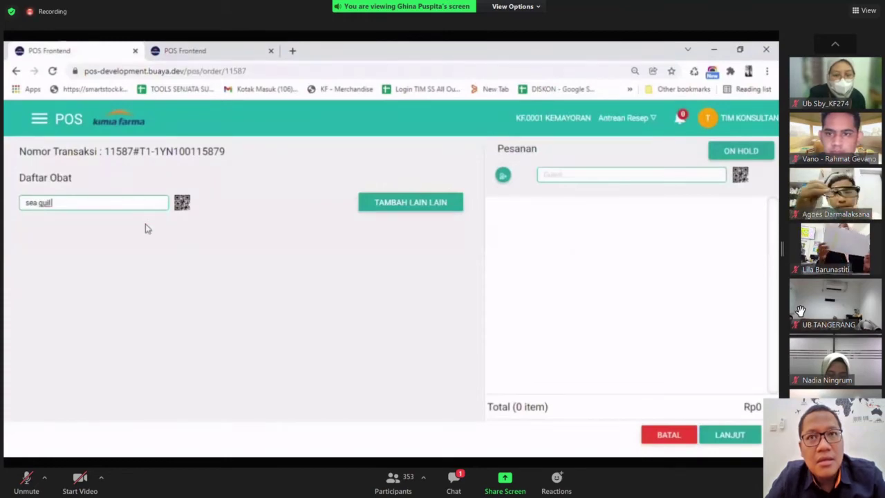
{"action": "left_click", "coordinate": [130, 262]}
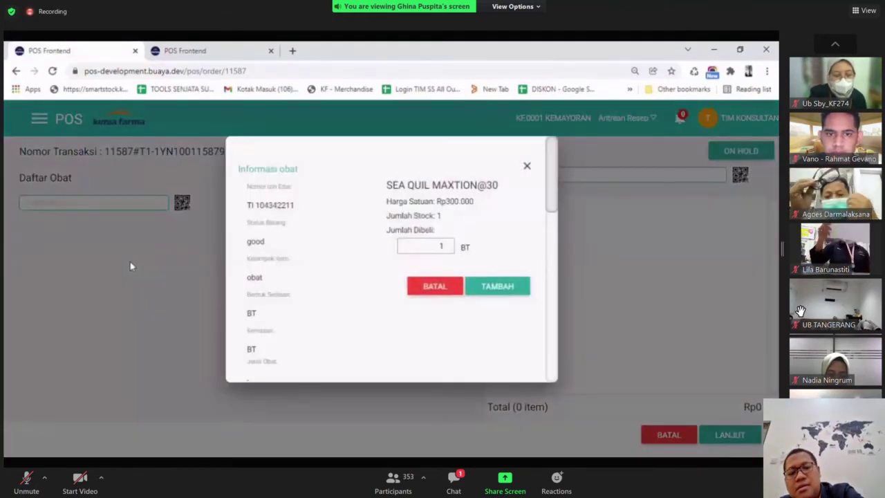
{"action": "left_click", "coordinate": [502, 290]}
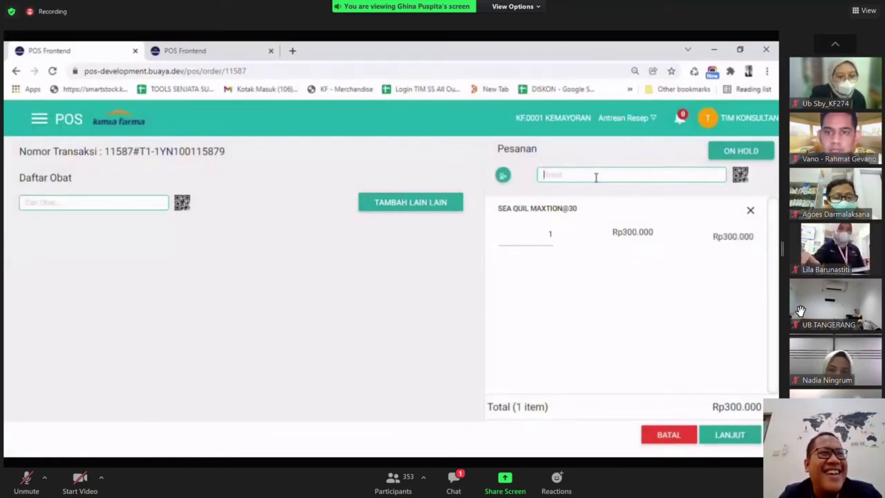
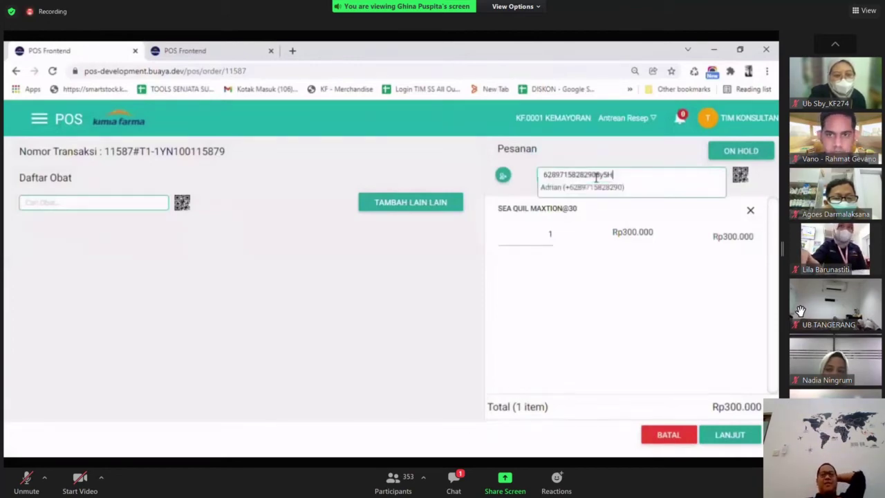
{"action": "left_click", "coordinate": [596, 192]}
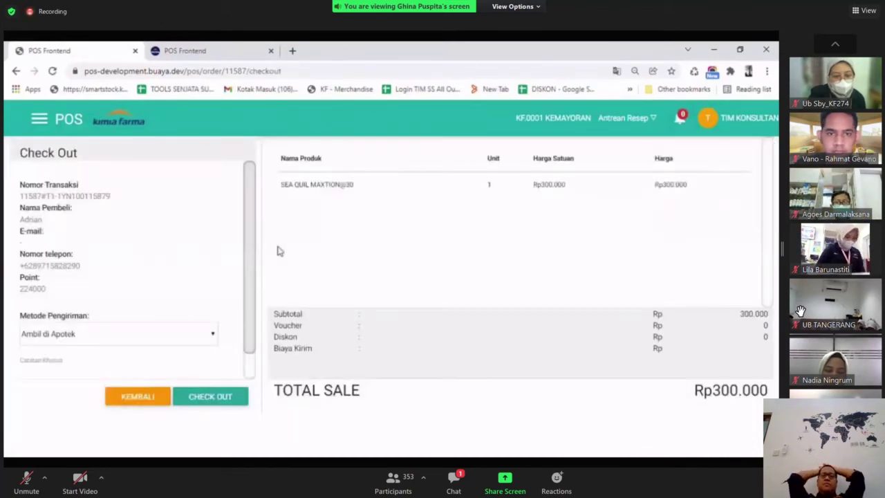
Check out and apply Rp150.000 in points to the Rp300.000 bill.
{"action": "left_click", "coordinate": [208, 398]}
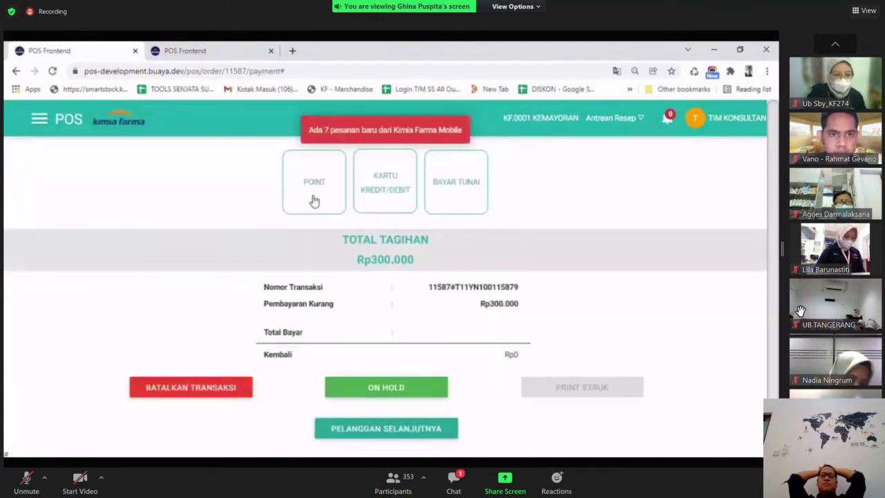
{"action": "left_click", "coordinate": [314, 200]}
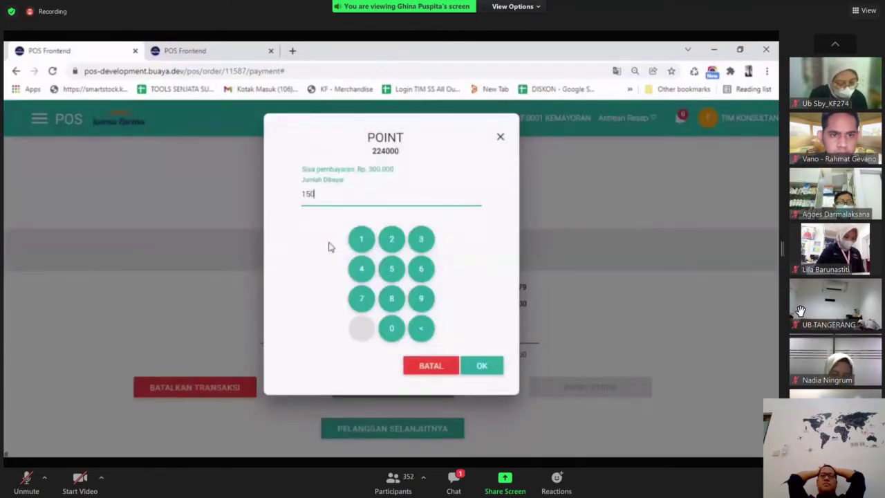
{"action": "type", "text": "15.000.000"}
{"action": "key", "text": "BackSpace"}
{"action": "key", "text": "BackSpace"}
{"action": "key", "text": "BackSpace"}
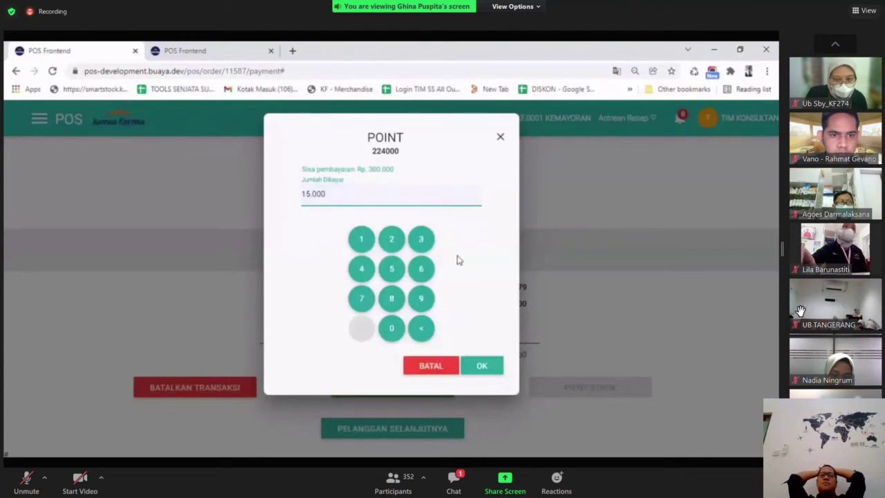
{"action": "left_click", "coordinate": [486, 372]}
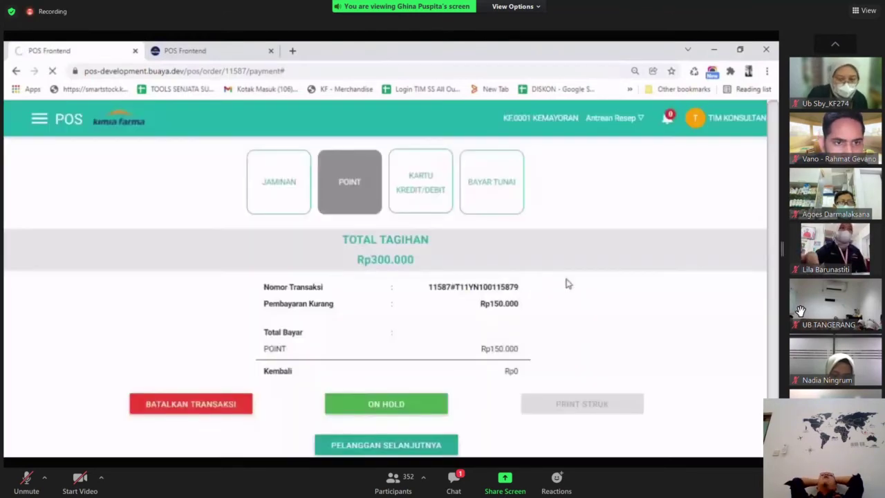
Pay the remaining Rp150.000 in cash with no change, then open the customer data page.
{"action": "left_click", "coordinate": [460, 186]}
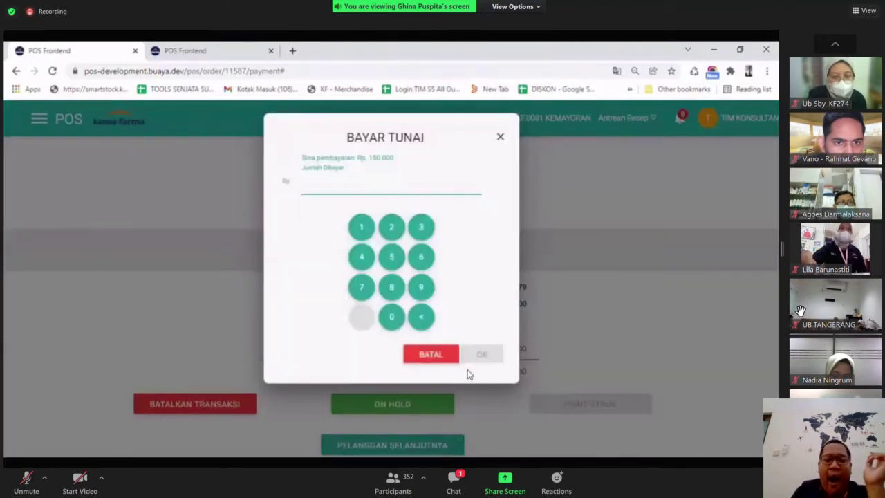
{"action": "type", "text": "150.00"}
{"action": "left_click", "coordinate": [482, 356]}
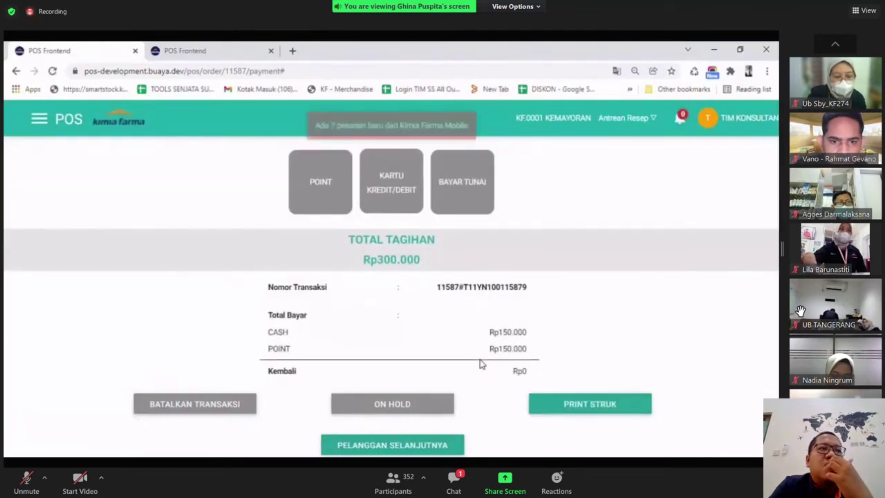
{"action": "left_click_drag", "start_coordinate": [499, 295], "coordinate": [553, 309]}
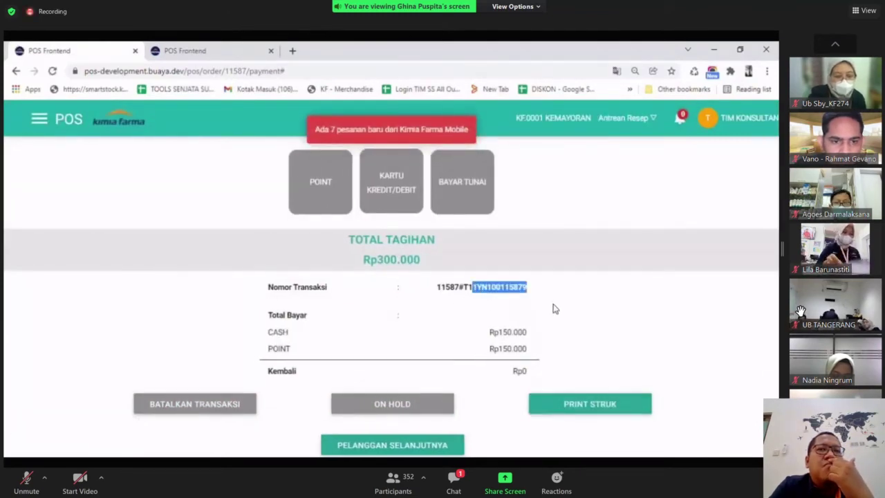
{"action": "left_click", "coordinate": [553, 309]}
{"action": "left_click", "coordinate": [217, 49]}
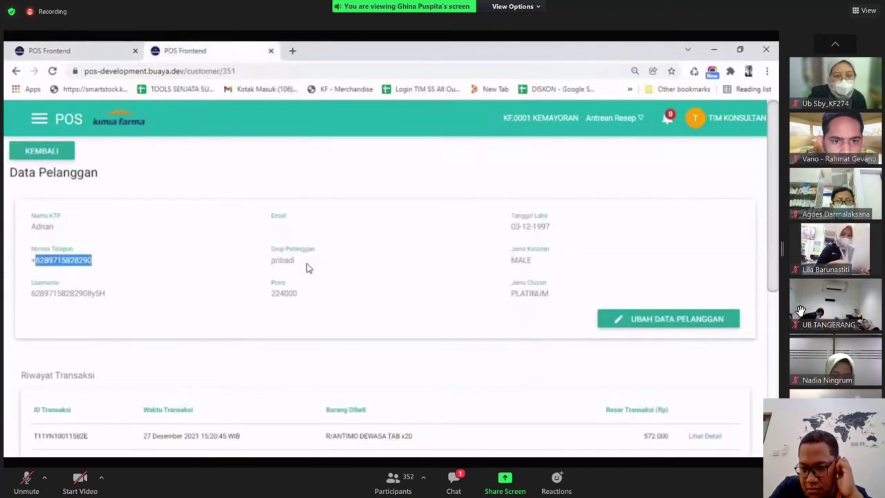
Reload the customer record and confirm points fell from 224000 to 77000, cluster still PLATINUM.
{"action": "left_click", "coordinate": [316, 311]}
{"action": "left_click_drag", "start_coordinate": [302, 294], "coordinate": [275, 299]}
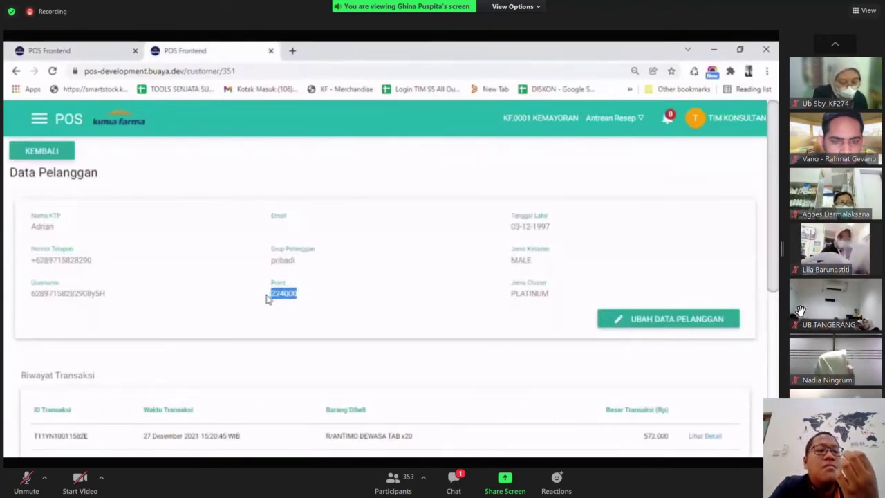
{"action": "left_click", "coordinate": [273, 260]}
{"action": "left_click", "coordinate": [52, 71]}
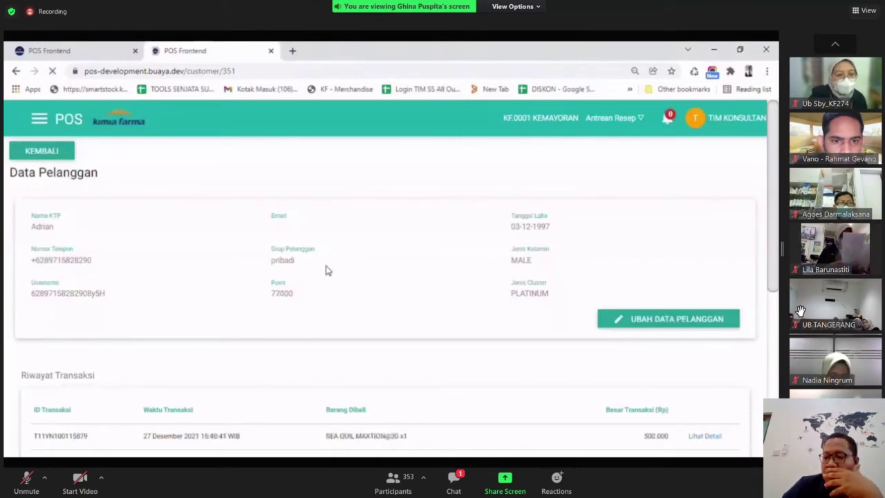
{"action": "left_click_drag", "start_coordinate": [267, 298], "coordinate": [294, 302]}
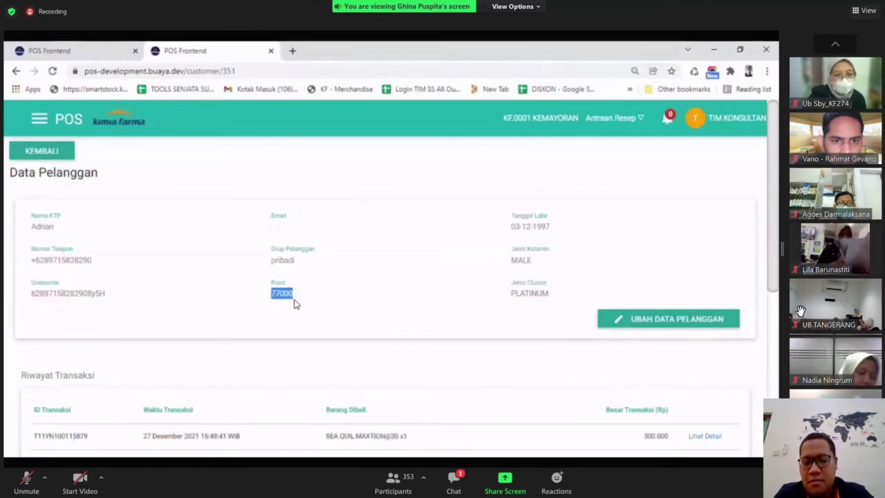
{"action": "left_click", "coordinate": [491, 304]}
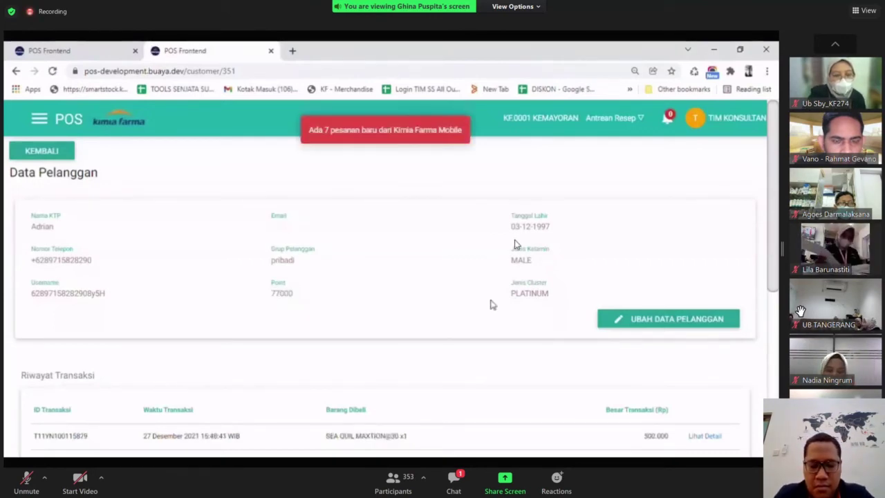
{"action": "left_click_drag", "start_coordinate": [510, 278], "coordinate": [551, 300]}
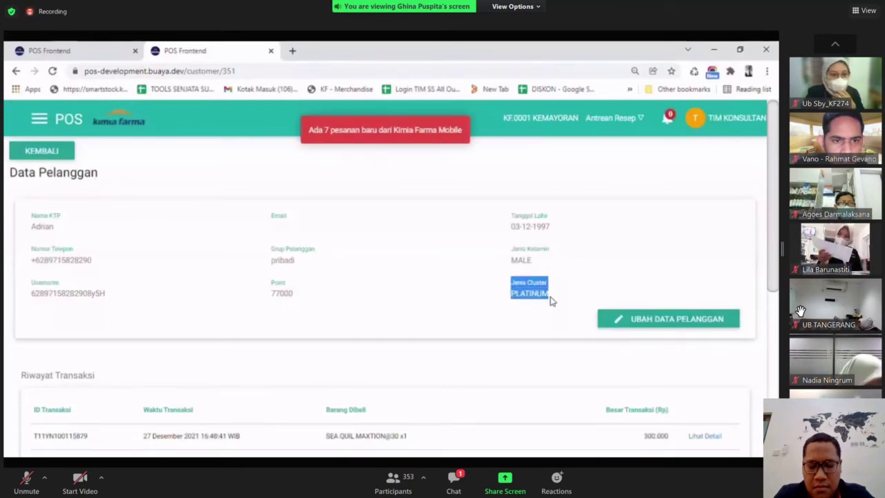
{"action": "left_click", "coordinate": [547, 320]}
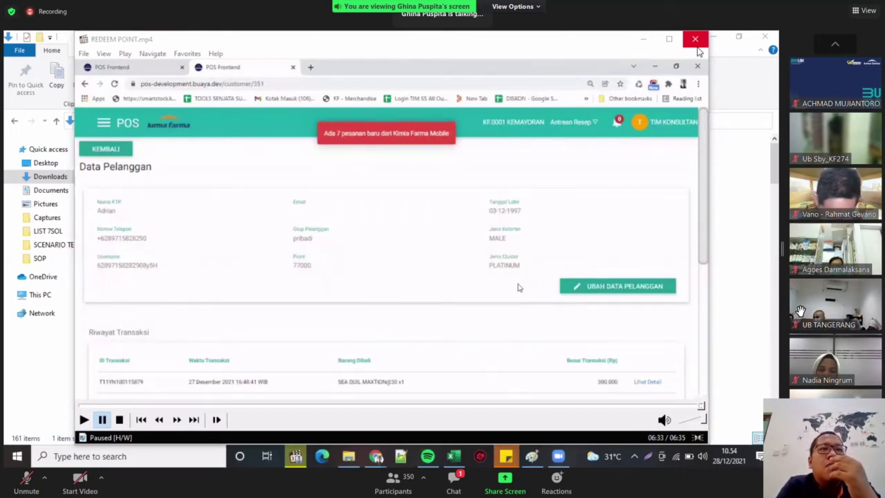
Close the REDEEM POINT player and play DISKON BENEFIT CLUSTER.mp4 from Downloads full screen.
{"action": "left_click", "coordinate": [695, 39]}
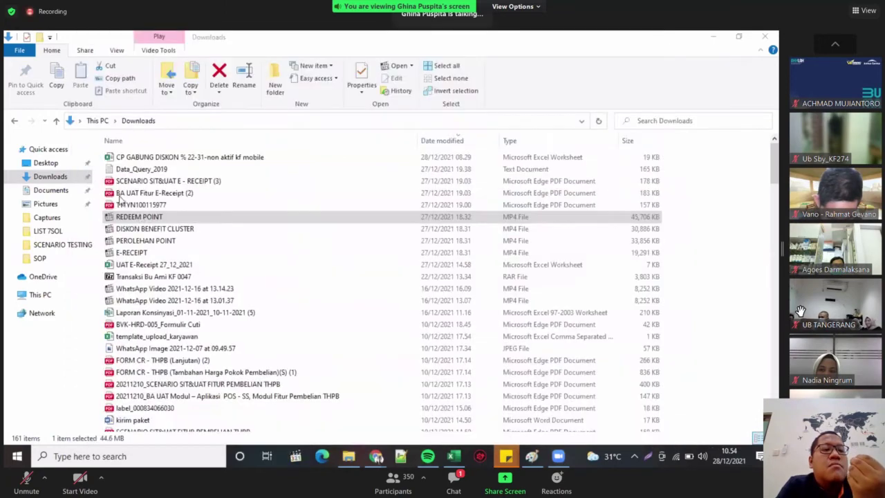
{"action": "left_click", "coordinate": [152, 228]}
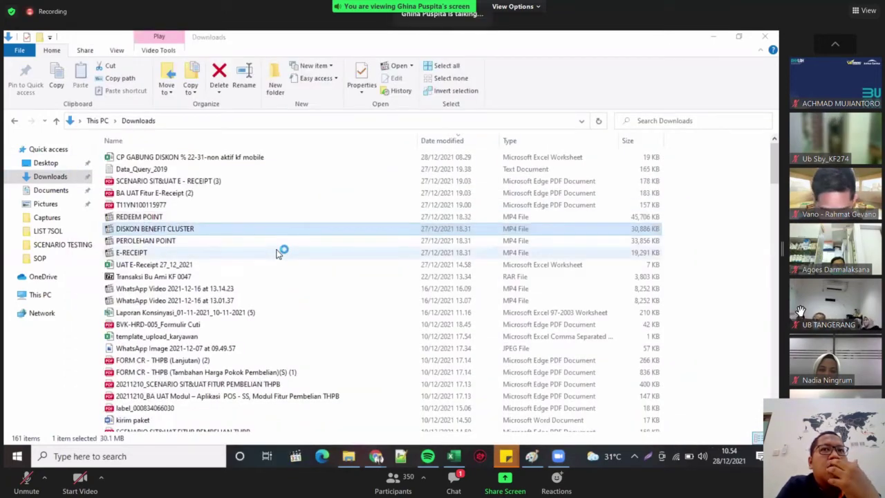
{"action": "key", "text": "Return"}
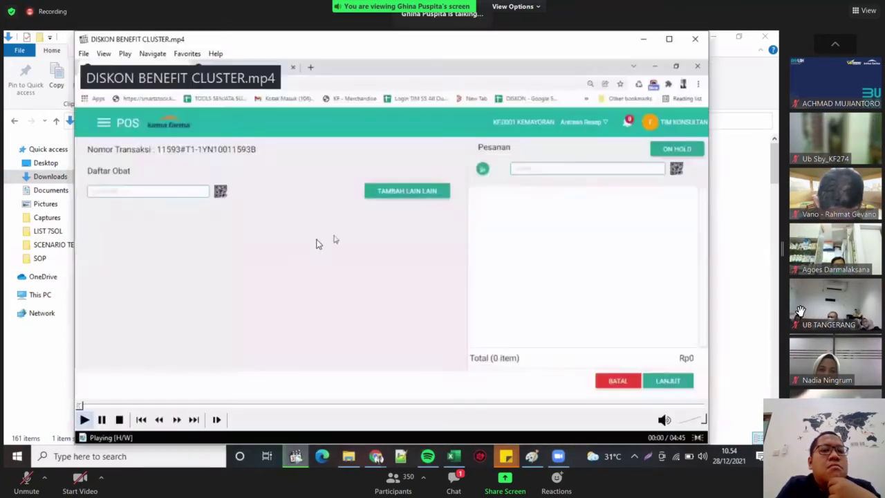
{"action": "double_click", "coordinate": [320, 242]}
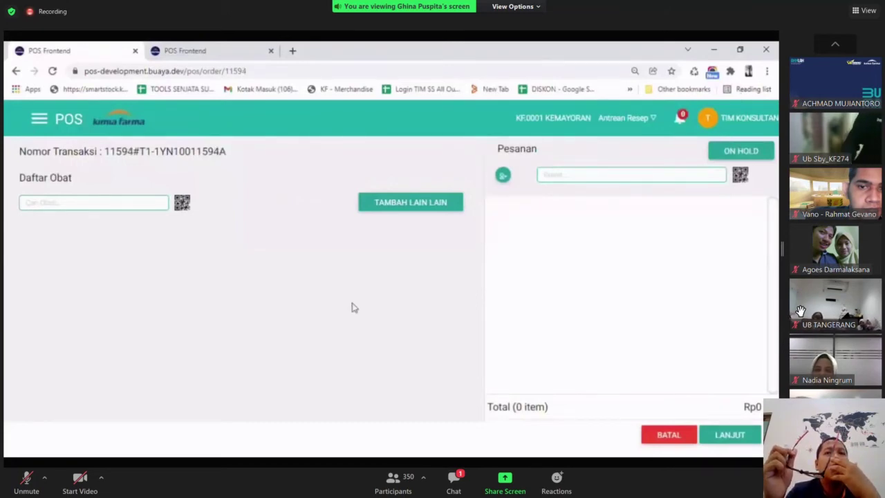
Search 'sea quil' and add one SEA QUIL SUGAR SHIELD TAB@50 to the order.
{"action": "left_click", "coordinate": [58, 204]}
{"action": "type", "text": "sea quil"}
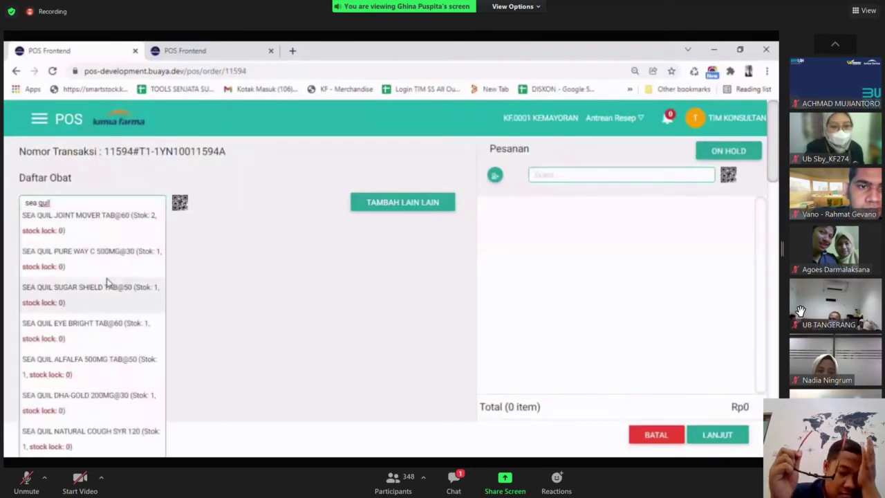
{"action": "left_click", "coordinate": [107, 286]}
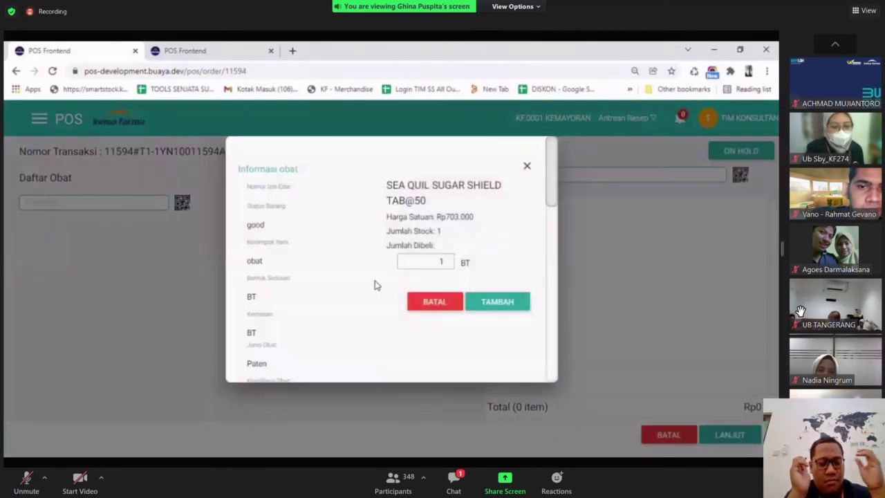
{"action": "left_click", "coordinate": [487, 293]}
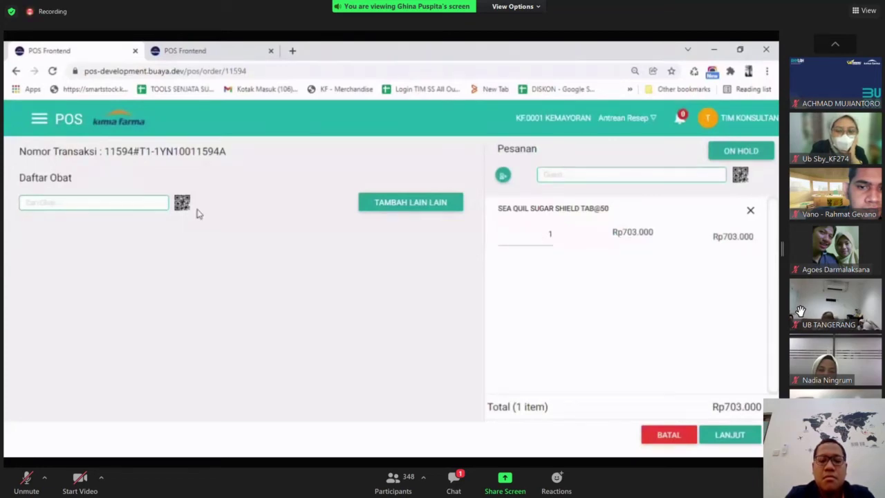
Add NUTRIMAX LINGZHI PLUS@30 for a Rp873.000 total, then bring up the customer data page.
{"action": "left_click", "coordinate": [154, 207]}
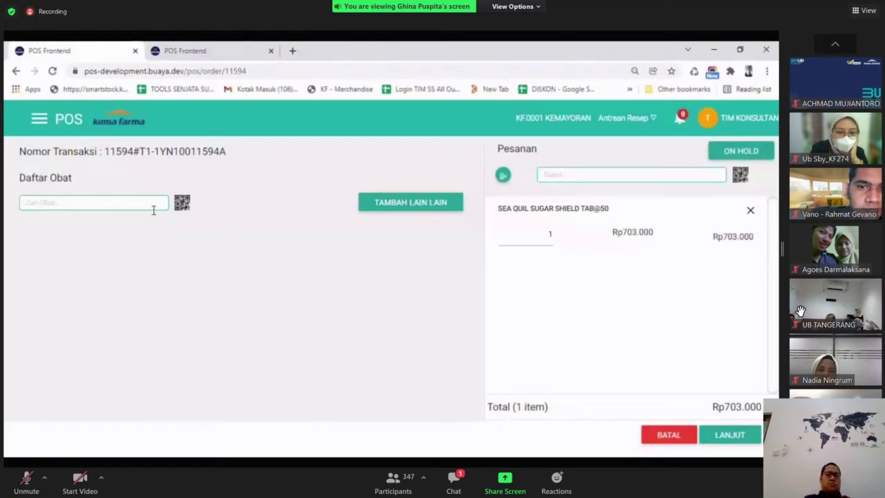
{"action": "type", "text": "nutrima"}
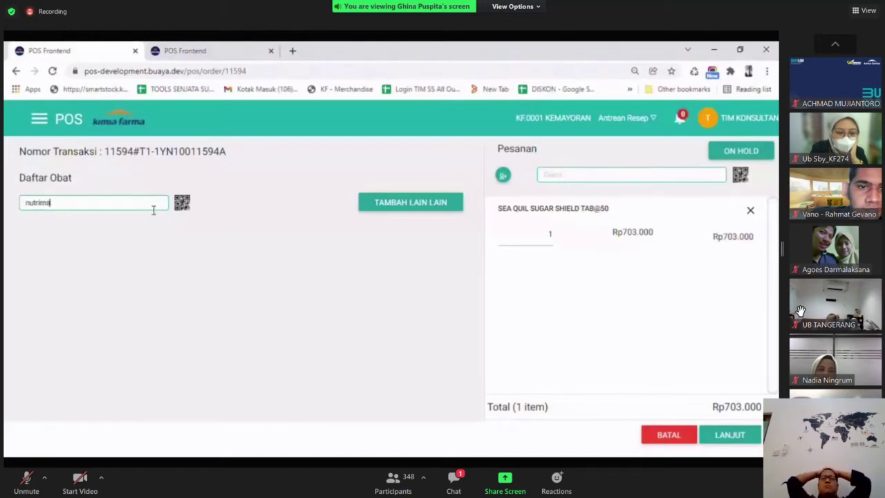
{"action": "type", "text": "x ling"}
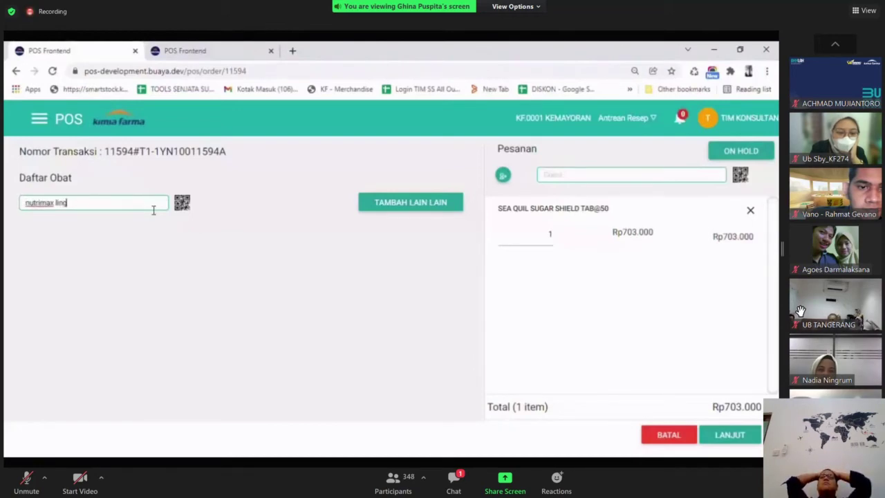
{"action": "type", "text": "zhi"}
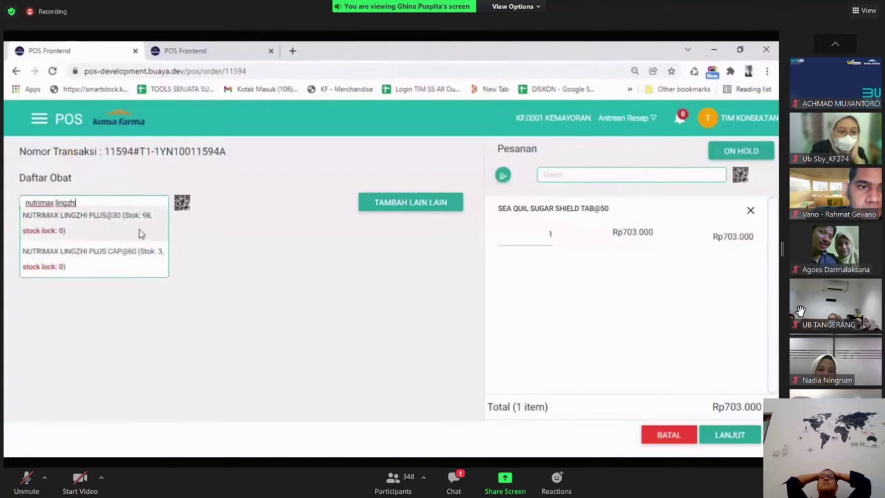
{"action": "left_click", "coordinate": [90, 223]}
{"action": "left_click", "coordinate": [518, 302]}
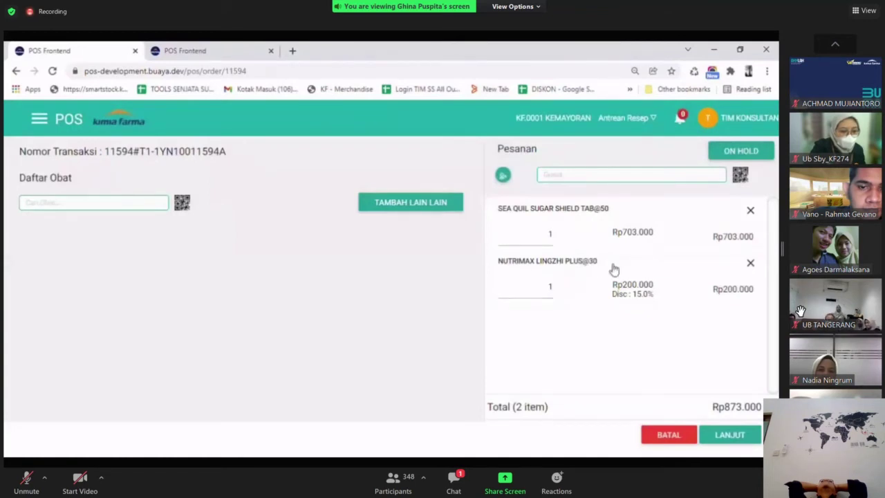
{"action": "left_click", "coordinate": [597, 178]}
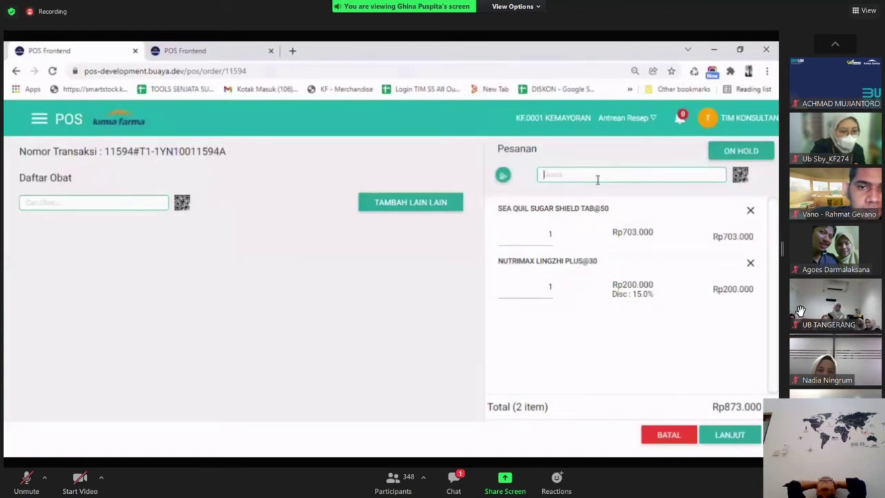
{"action": "left_click", "coordinate": [256, 50]}
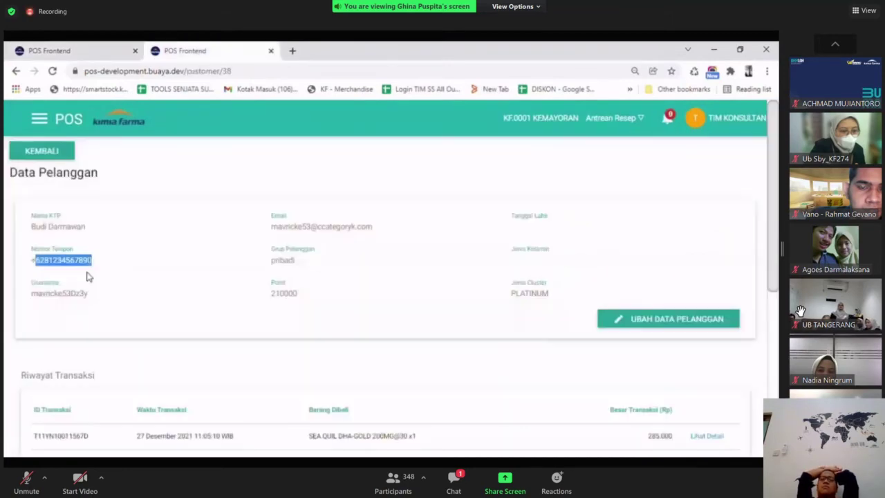
Back on the order page, attach the customer to order 11594 by pasting their phone number.
{"action": "left_click", "coordinate": [87, 48]}
{"action": "key", "text": "ctrl+v"}
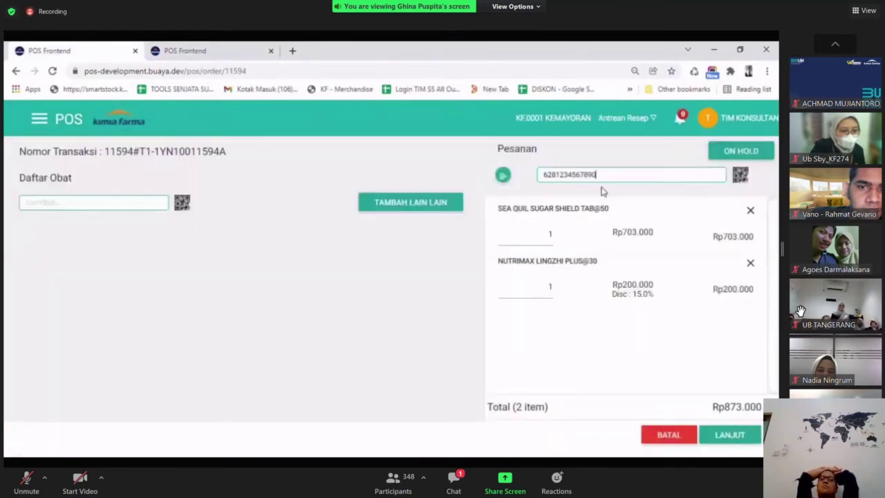
{"action": "left_click", "coordinate": [606, 188]}
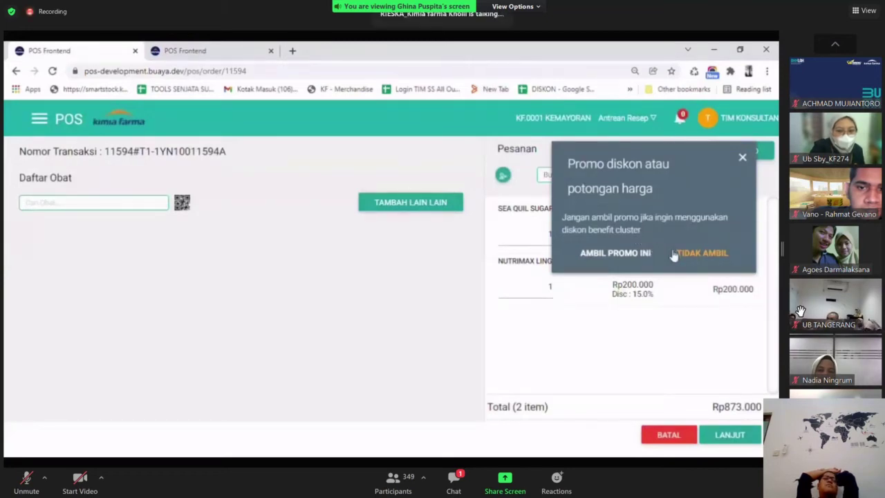
Decline the item promo to keep the cluster discount and proceed to checkout at Rp812.700.
{"action": "left_click", "coordinate": [718, 257]}
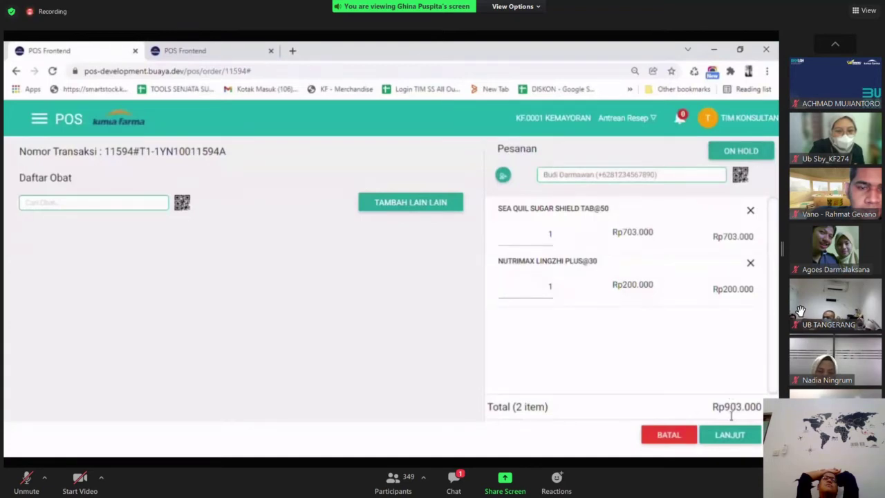
{"action": "left_click_drag", "start_coordinate": [725, 409], "coordinate": [758, 381]}
{"action": "left_click", "coordinate": [727, 377]}
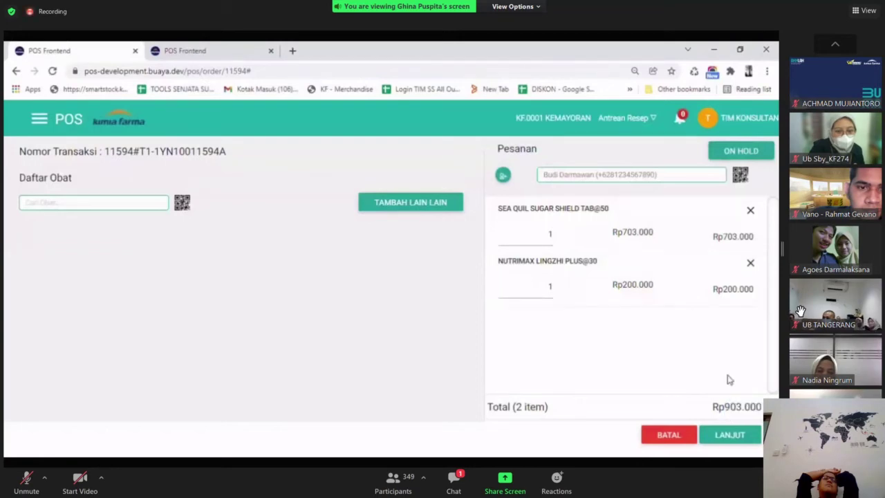
{"action": "left_click", "coordinate": [724, 437]}
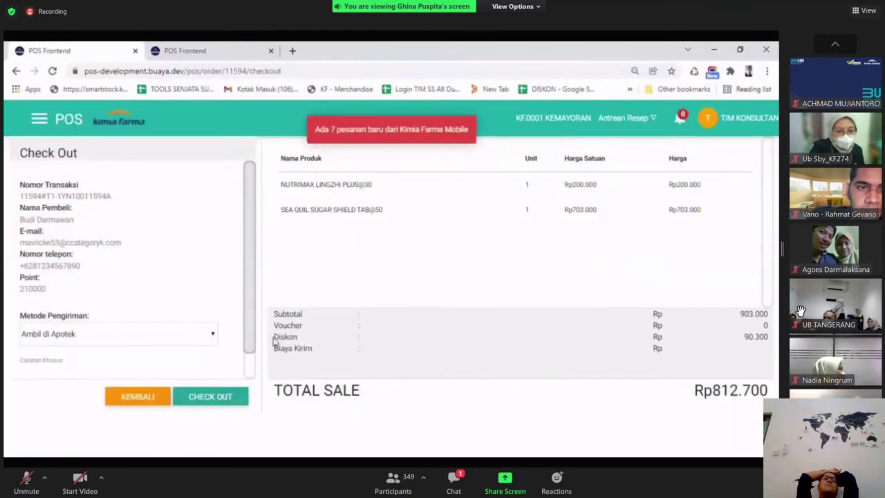
Check the Rp90.300 discount and Rp812.700 total, then check out order 11594 to payment.
{"action": "left_click_drag", "start_coordinate": [275, 339], "coordinate": [510, 342]}
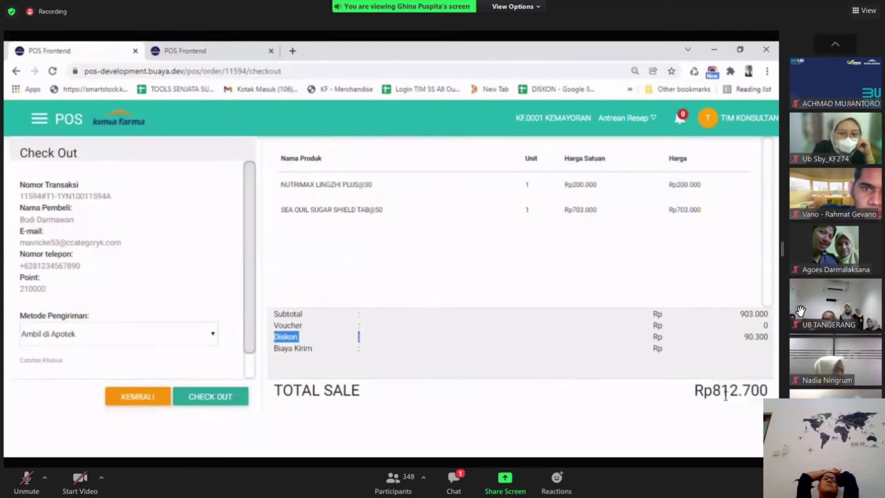
{"action": "left_click_drag", "start_coordinate": [712, 393], "coordinate": [766, 393]}
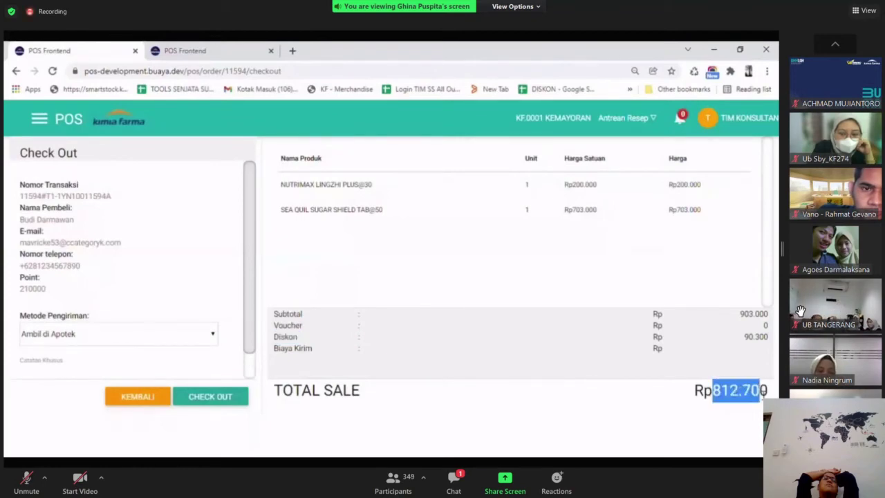
{"action": "left_click", "coordinate": [752, 358]}
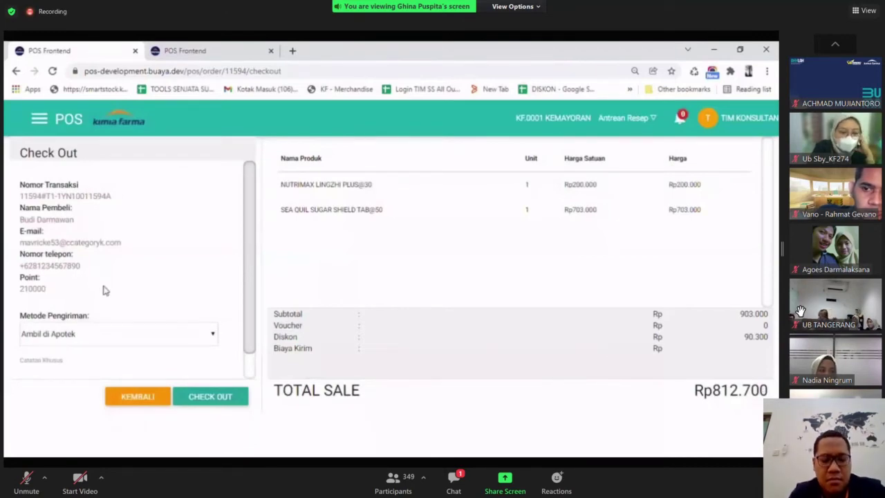
{"action": "left_click", "coordinate": [211, 397]}
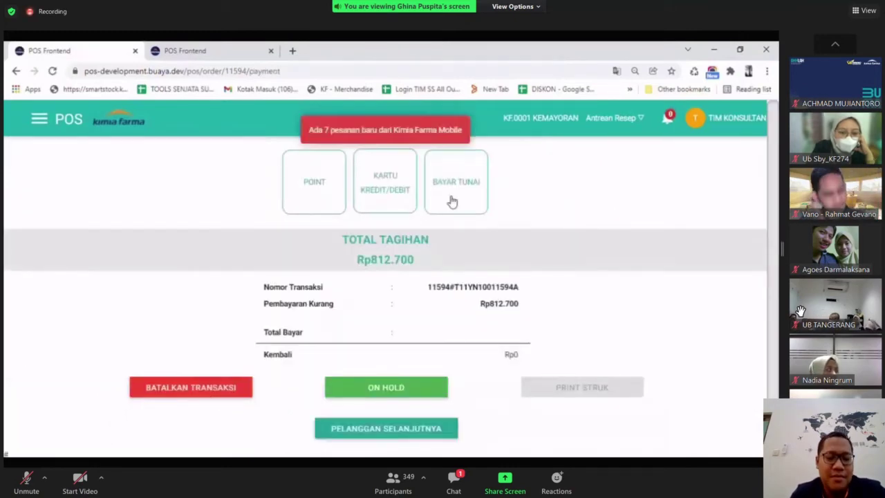
Pay the Rp812.700 bill in cash with Rp900.000 received, giving Rp87.300 change.
{"action": "left_click", "coordinate": [449, 200]}
{"action": "type", "text": "9000000"}
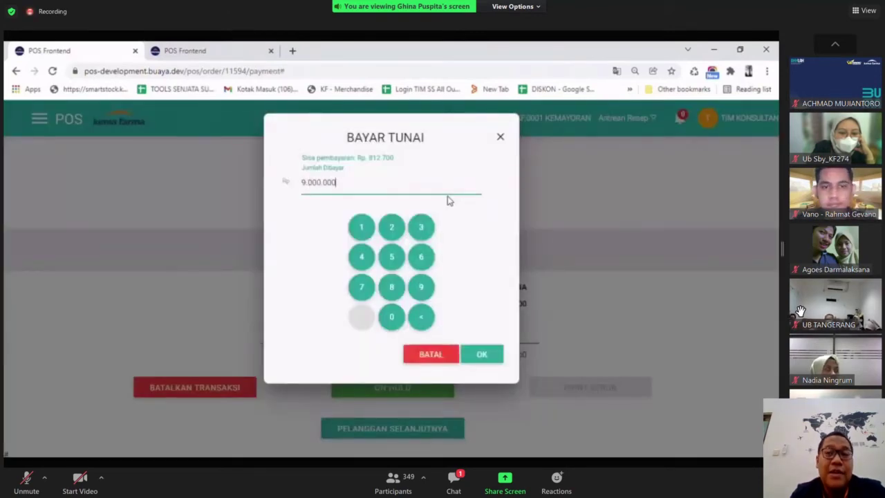
{"action": "key", "text": "BackSpace"}
{"action": "left_click", "coordinate": [488, 355]}
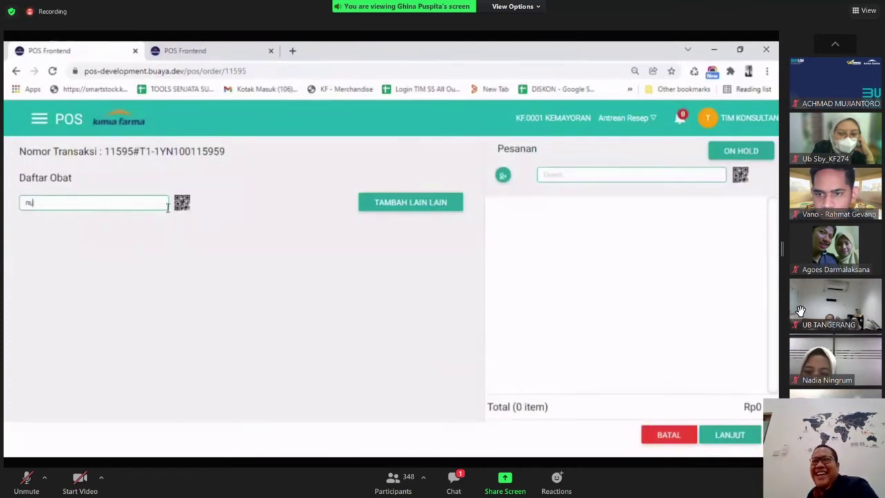
Add NUTRIMAX OMEGA 3@100 to new order 11595.
{"action": "type", "text": "trimax"}
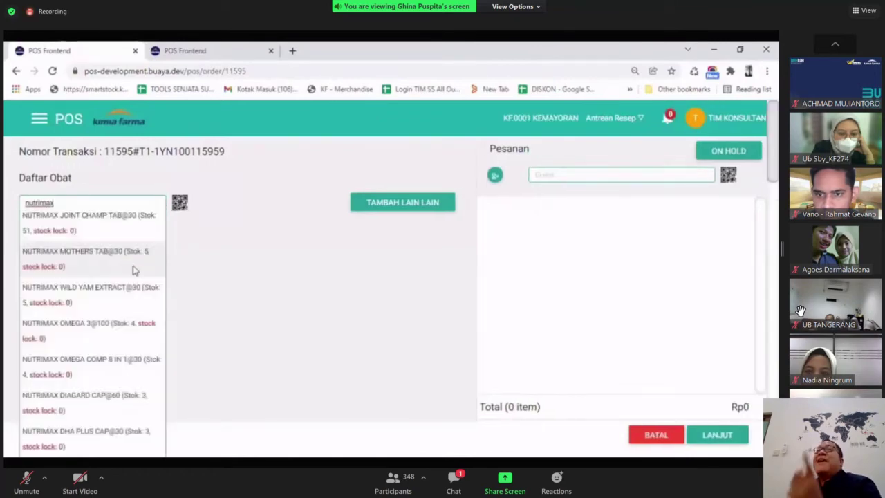
{"action": "left_click", "coordinate": [128, 333]}
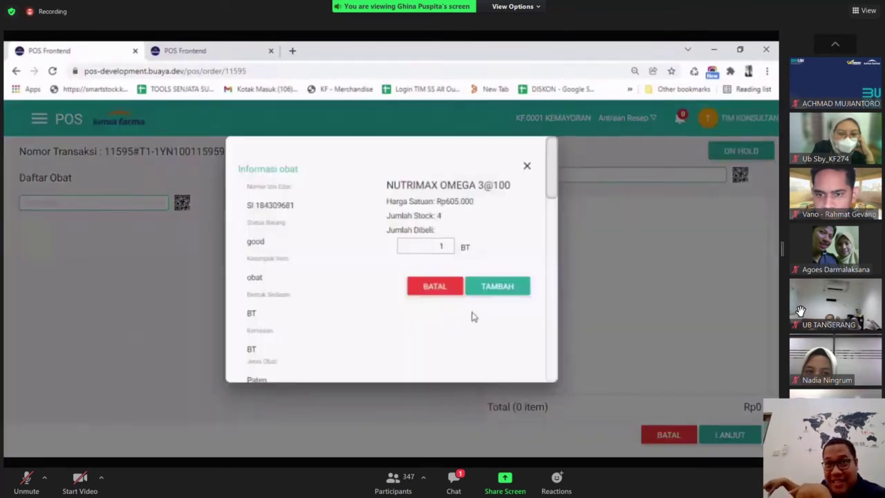
{"action": "left_click", "coordinate": [494, 293]}
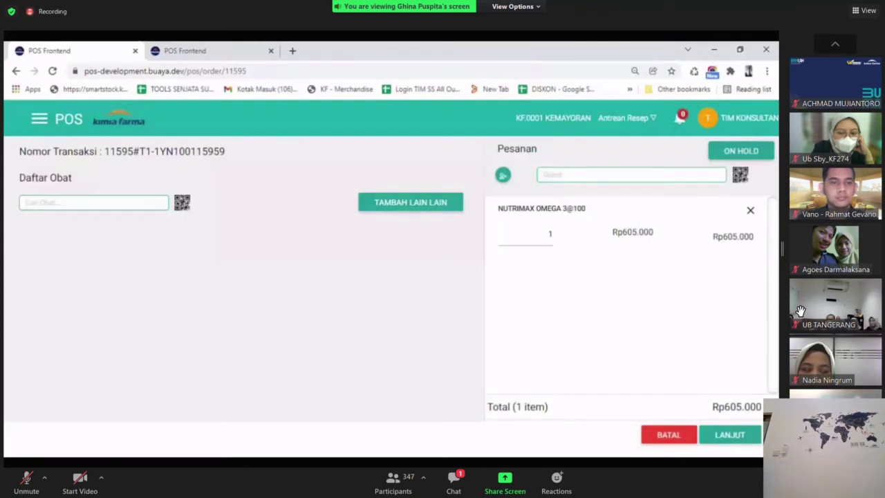
Search 'masker ear lo' and add MASKER EAR LOOP 3PLY DIAPRO to the order.
{"action": "left_click", "coordinate": [55, 203]}
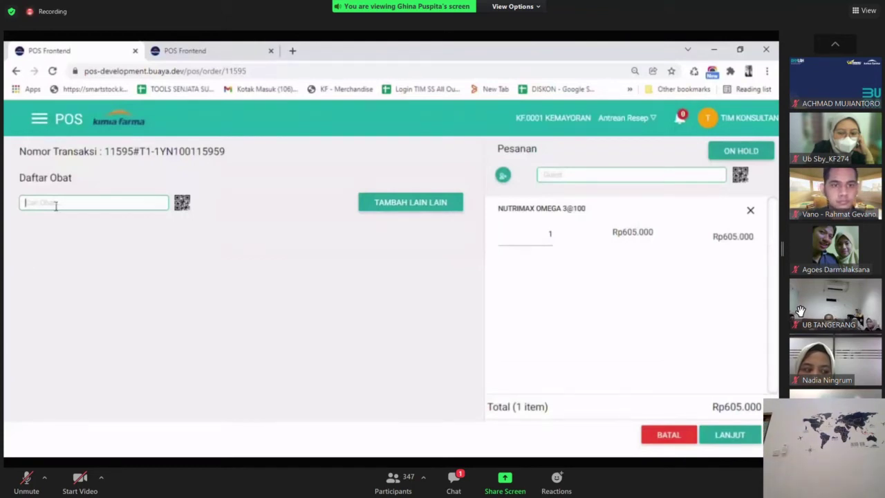
{"action": "type", "text": "masker ear "}
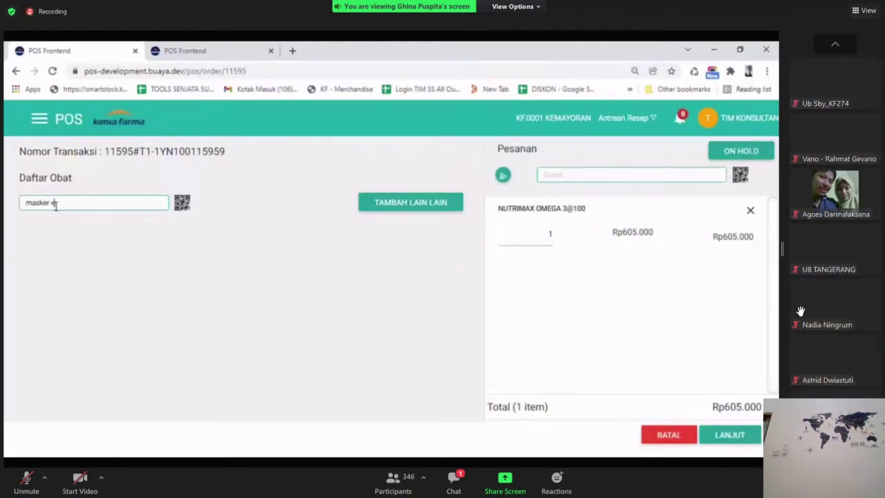
{"action": "type", "text": "loo"}
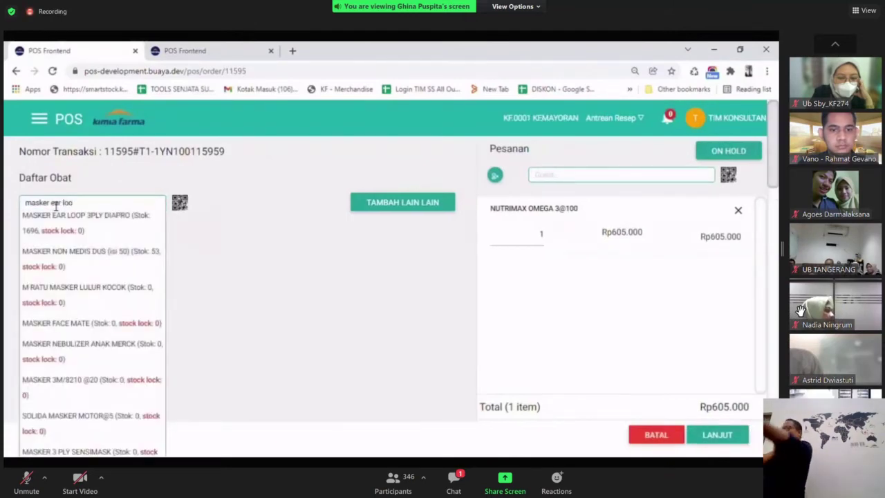
{"action": "left_click", "coordinate": [55, 215]}
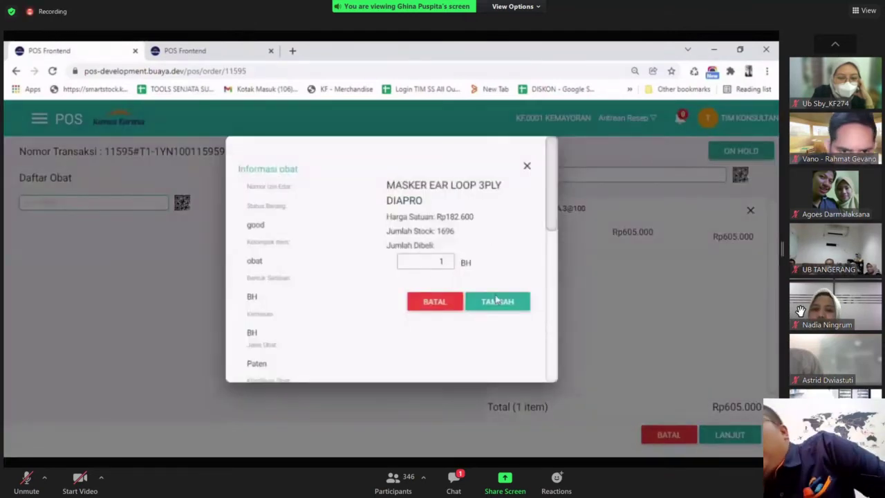
{"action": "left_click", "coordinate": [498, 301]}
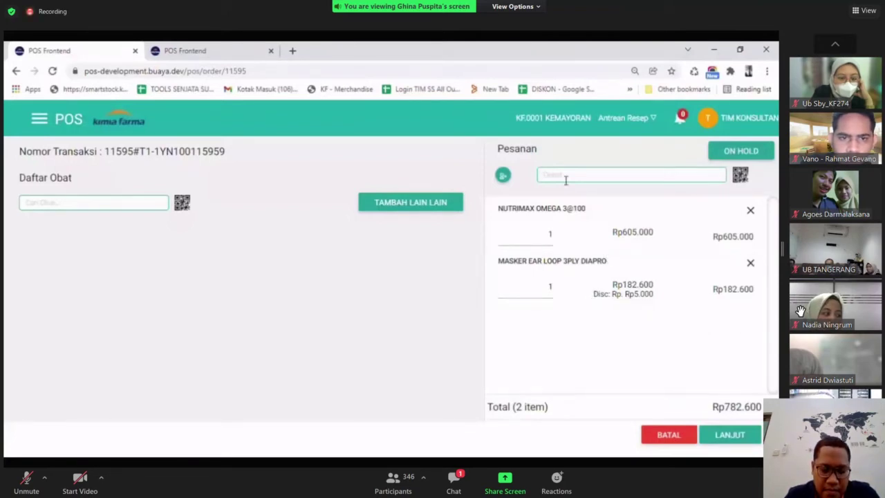
Attach the customer by phone number, accept the Rp5.000 promo, and continue to checkout.
{"action": "key", "text": "ctrl+v"}
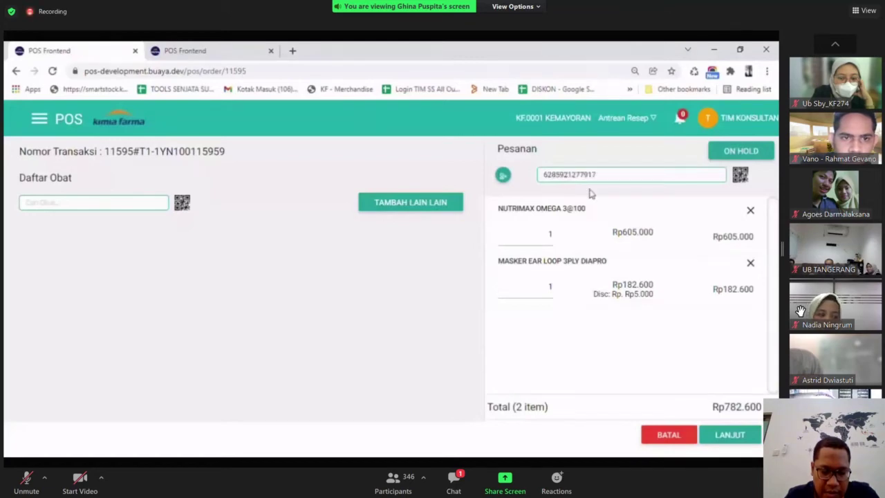
{"action": "left_click", "coordinate": [595, 188]}
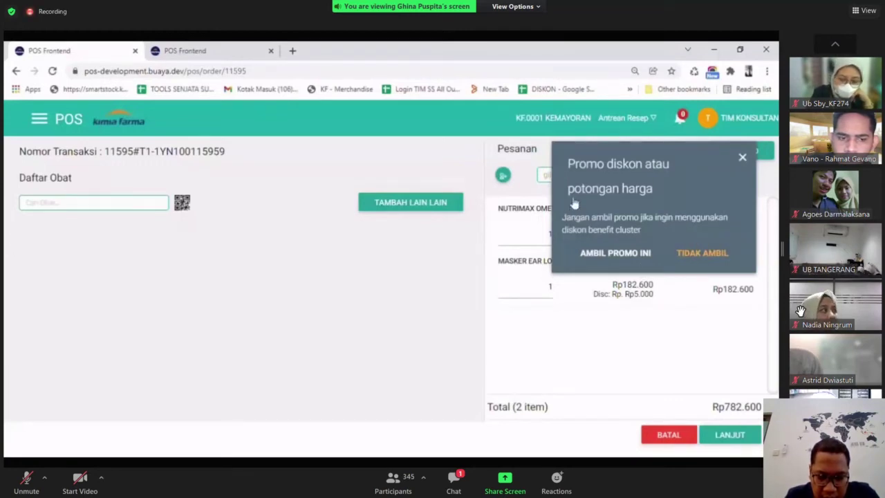
{"action": "left_click", "coordinate": [630, 253]}
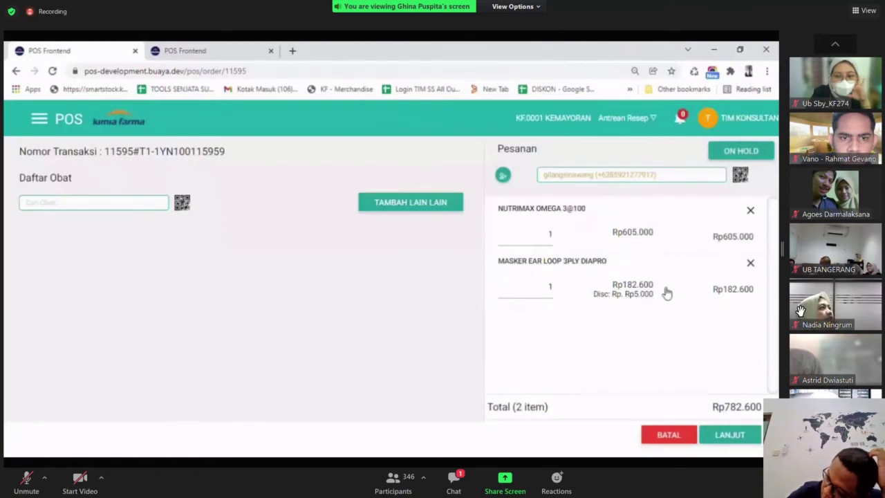
{"action": "left_click", "coordinate": [732, 439]}
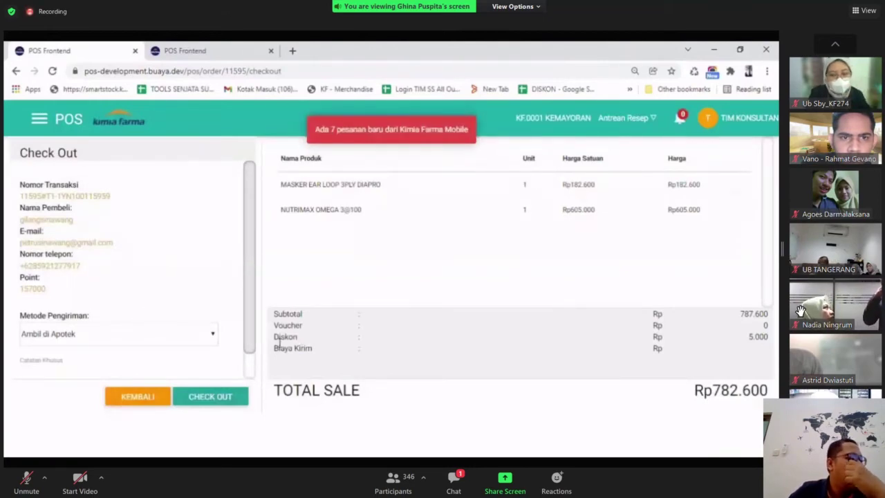
Review the Rp5.000 Diskon row and product list, then check out order 11595 to payment.
{"action": "left_click_drag", "start_coordinate": [280, 339], "coordinate": [701, 341]}
{"action": "left_click", "coordinate": [600, 350]}
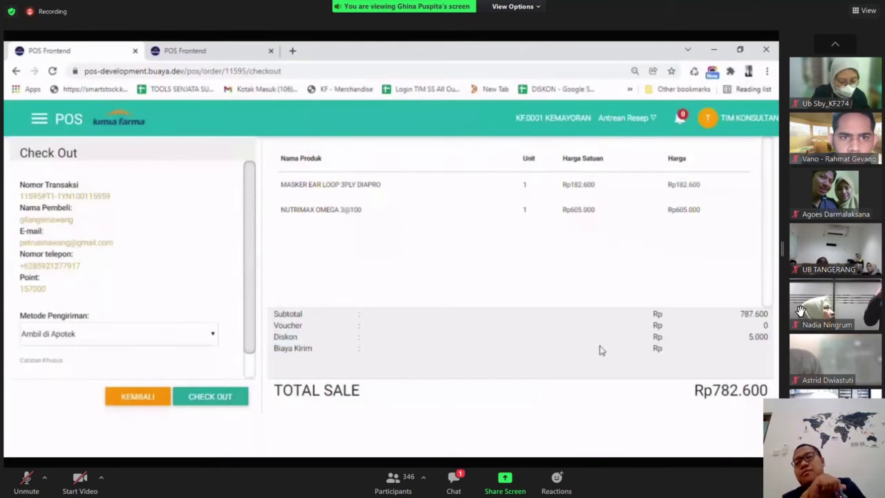
{"action": "left_click_drag", "start_coordinate": [352, 188], "coordinate": [279, 192]}
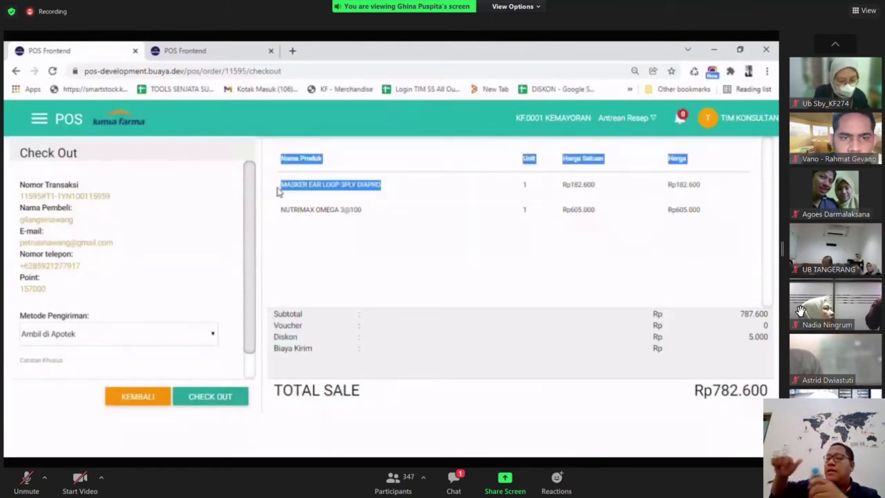
{"action": "left_click", "coordinate": [316, 250]}
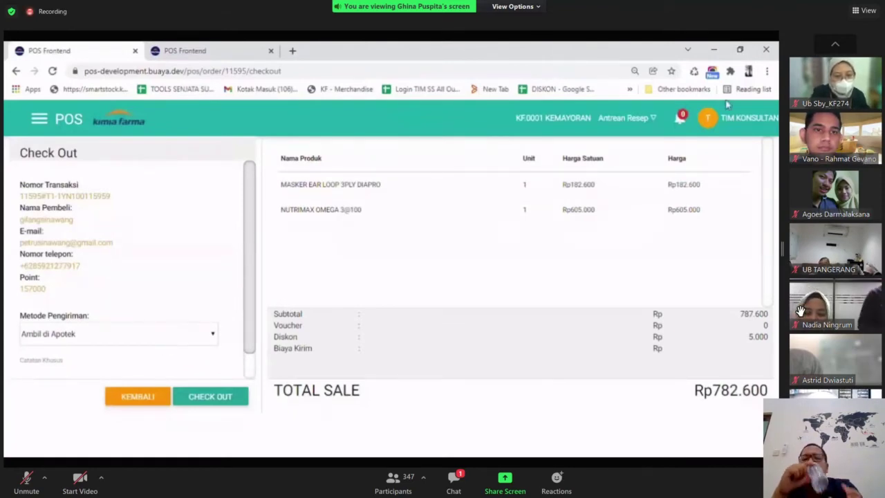
{"action": "left_click", "coordinate": [215, 403]}
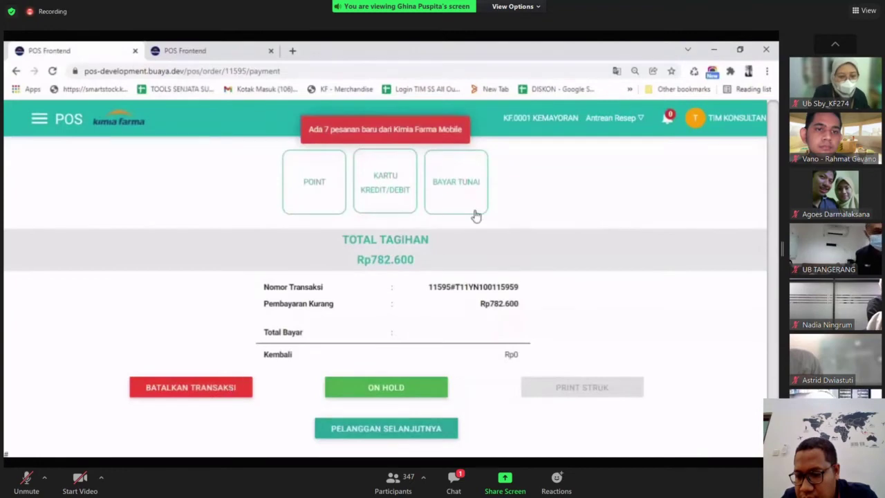
Pay order 11595's Rp782.600 in cash with Rp800.000 received, giving Rp17.400 change.
{"action": "left_click", "coordinate": [470, 210]}
{"action": "type", "text": "800.00"}
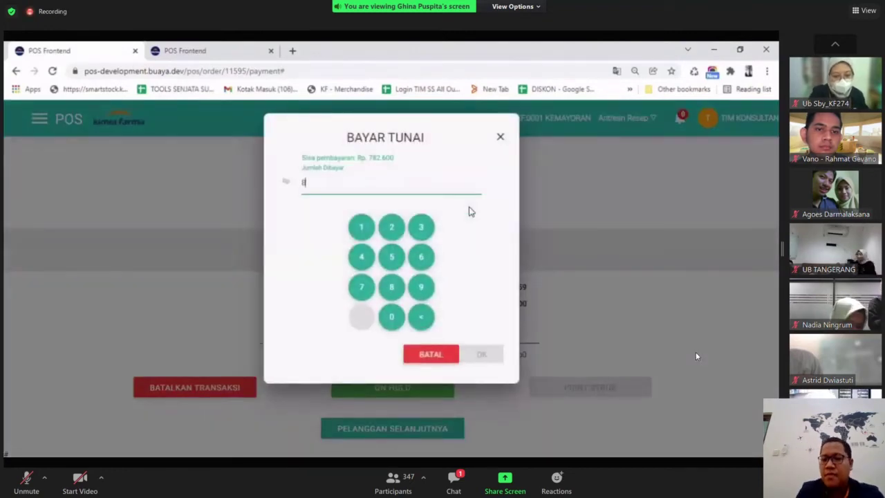
{"action": "type", "text": "0"}
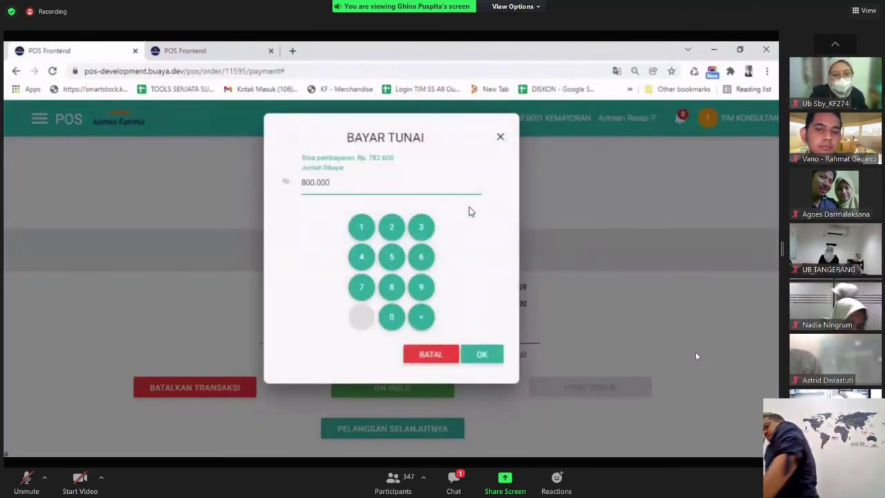
{"action": "left_click", "coordinate": [484, 354]}
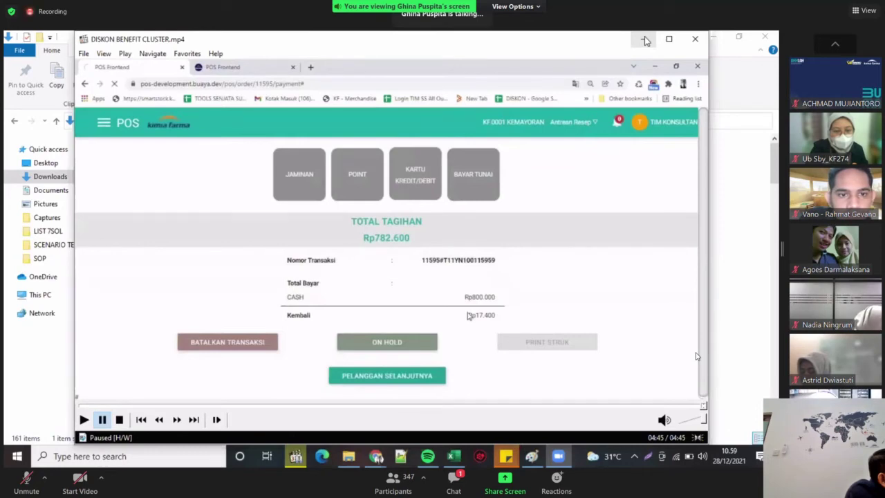
Minimize the player and play the E-RECEIPT video from Downloads in fullscreen.
{"action": "left_click", "coordinate": [644, 39]}
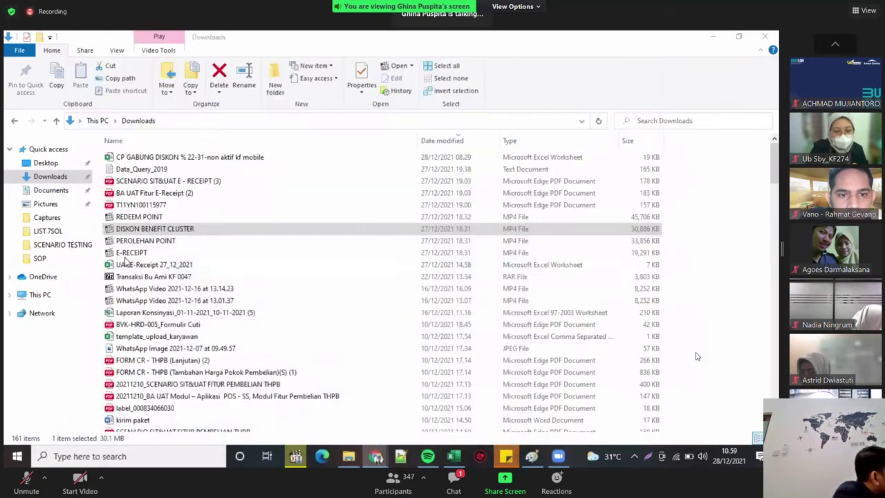
{"action": "left_click", "coordinate": [128, 252]}
{"action": "double_click", "coordinate": [132, 252]}
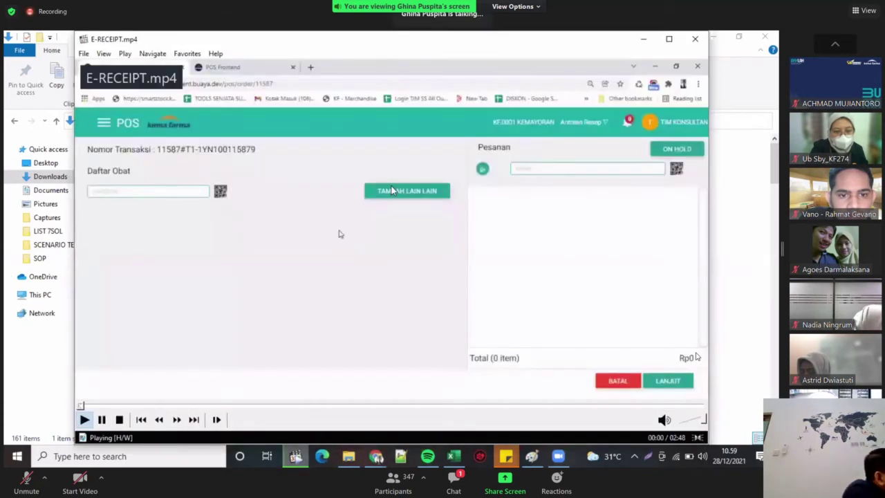
{"action": "double_click", "coordinate": [338, 235]}
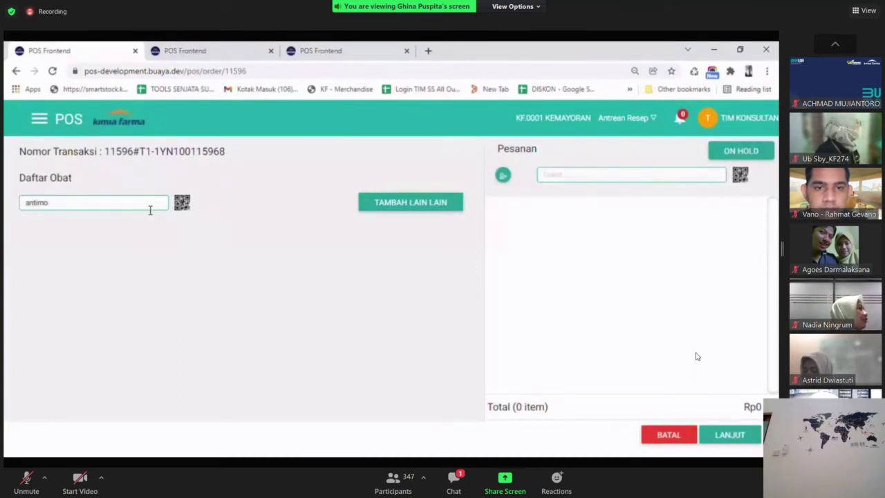
Add ANTIMO DEWASA TAB to order 11596 and check it out to payment.
{"action": "left_click", "coordinate": [108, 223]}
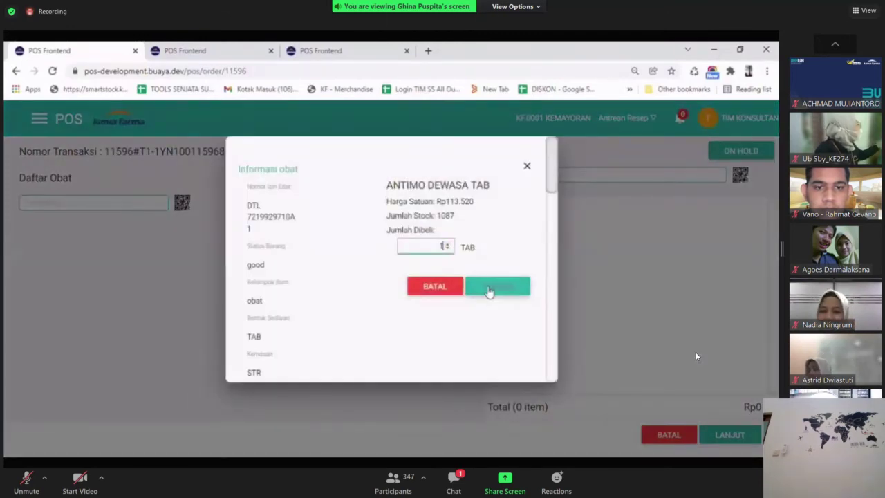
{"action": "left_click", "coordinate": [491, 288]}
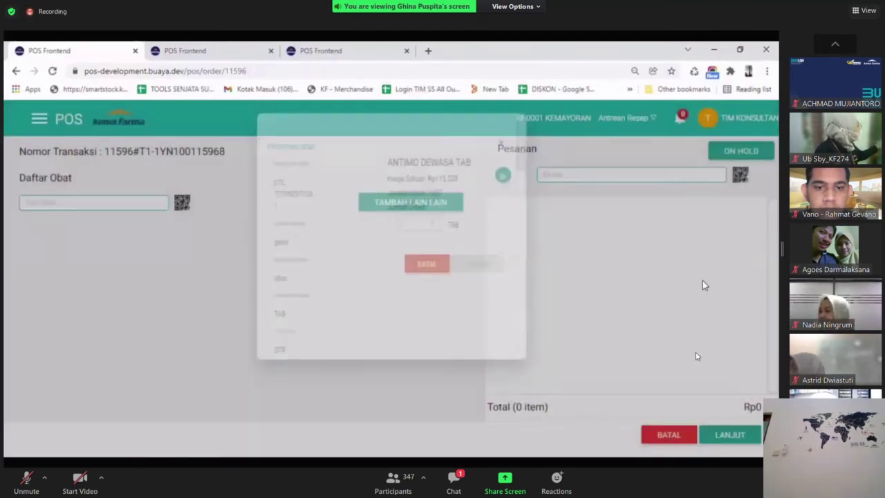
{"action": "left_click", "coordinate": [732, 436]}
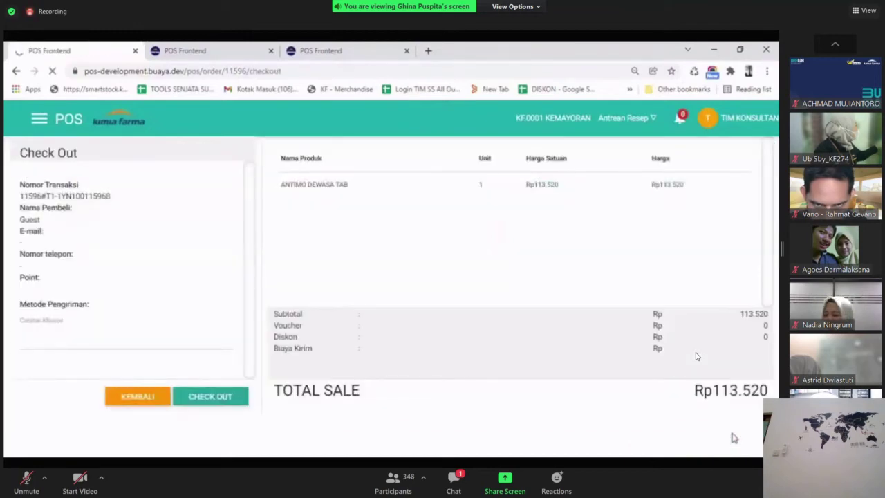
{"action": "left_click", "coordinate": [217, 401]}
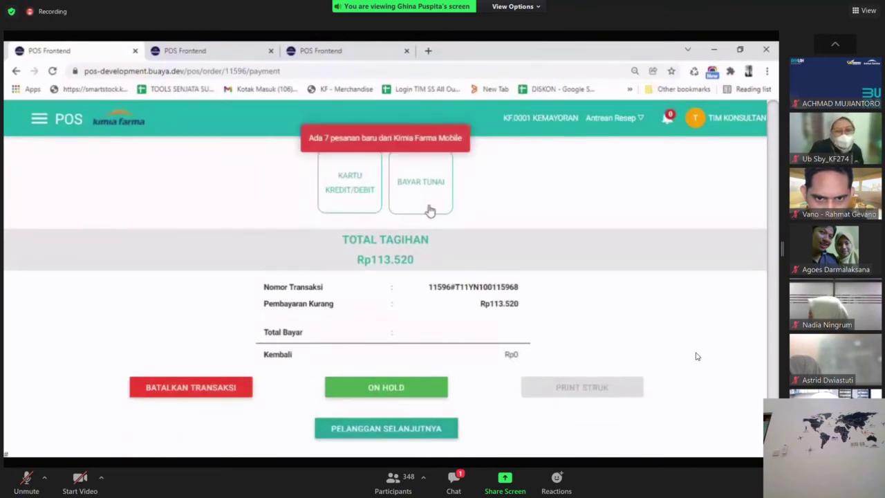
Pay the Rp113.520 bill with Rp115.000 cash.
{"action": "left_click", "coordinate": [426, 207]}
{"action": "type", "text": "11"}
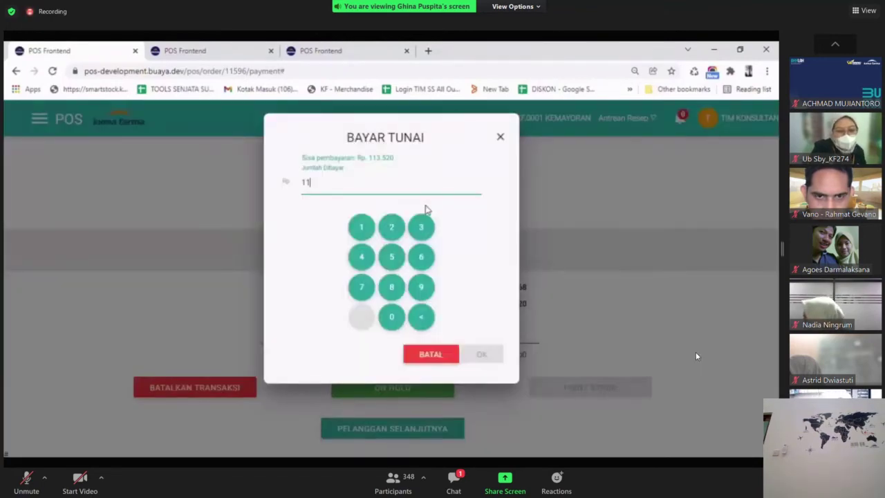
{"action": "type", "text": "5.000"}
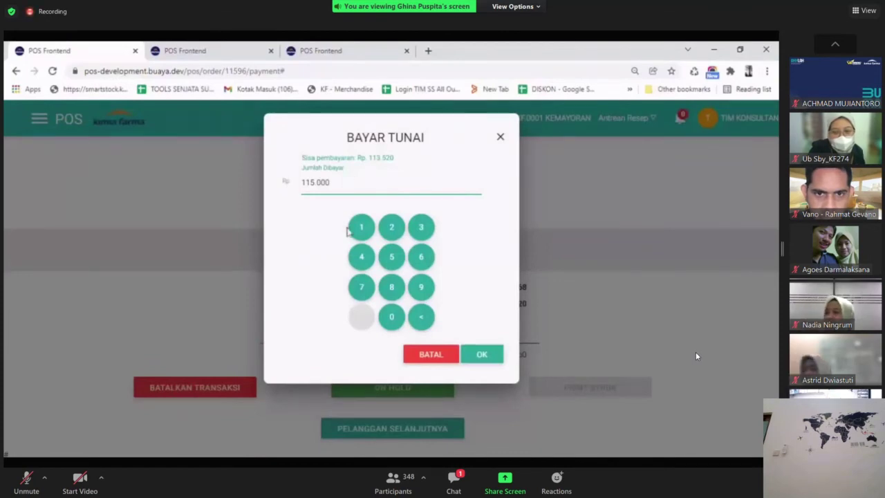
{"action": "left_click", "coordinate": [482, 355]}
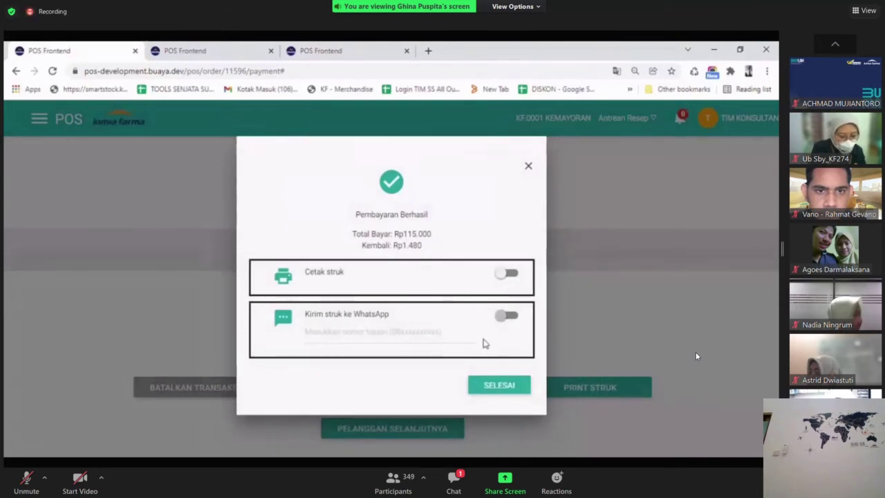
Print the receipt, finish the sale, and start new order 11597.
{"action": "left_click", "coordinate": [508, 276]}
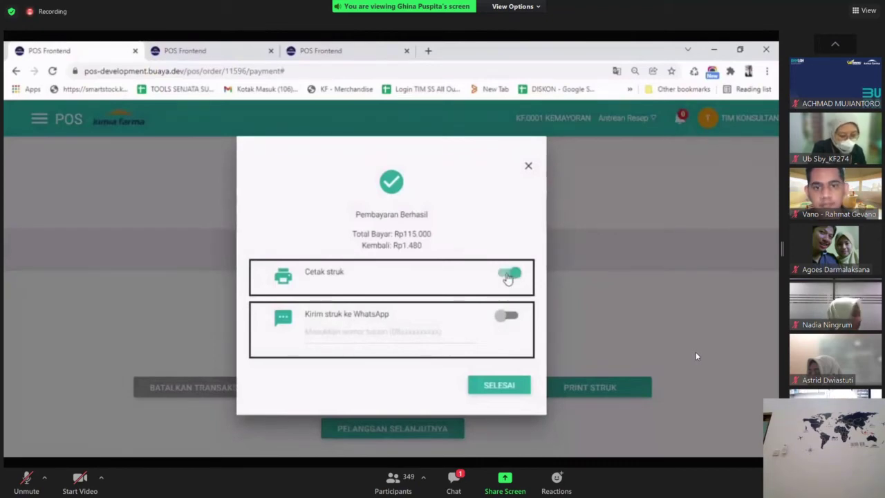
{"action": "left_click", "coordinate": [505, 391]}
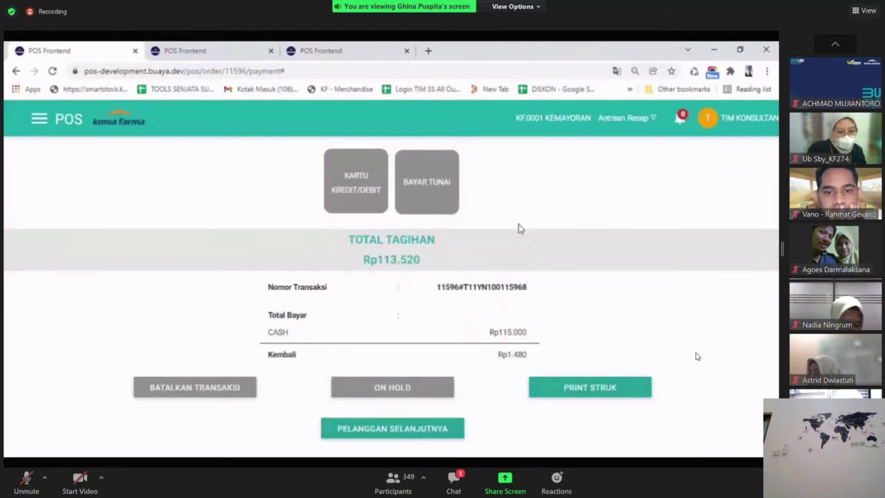
{"action": "left_click", "coordinate": [437, 440]}
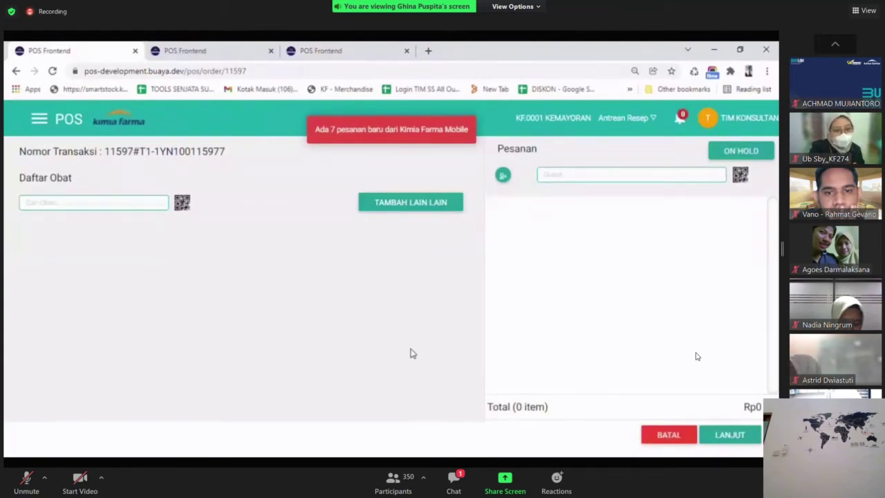
Search 'sea quil' and add one SEA QUIL JOINT MOVER TAB@60 to the order.
{"action": "left_click", "coordinate": [124, 205]}
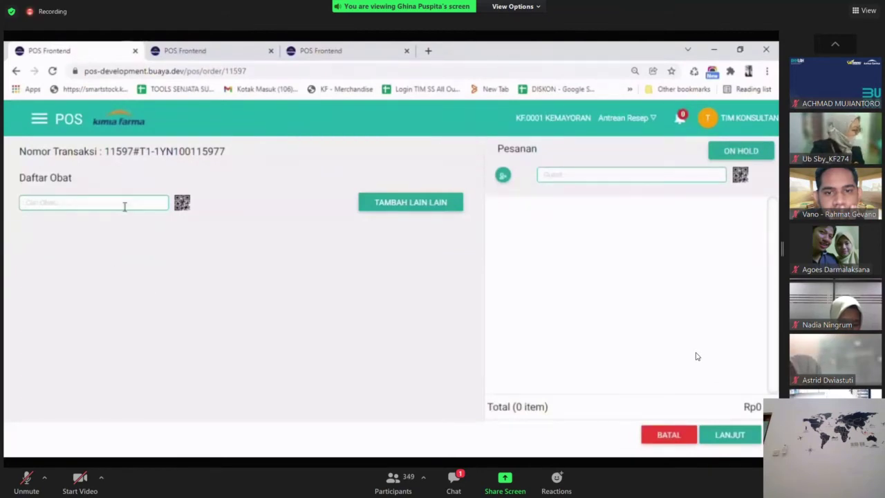
{"action": "type", "text": "sea q"}
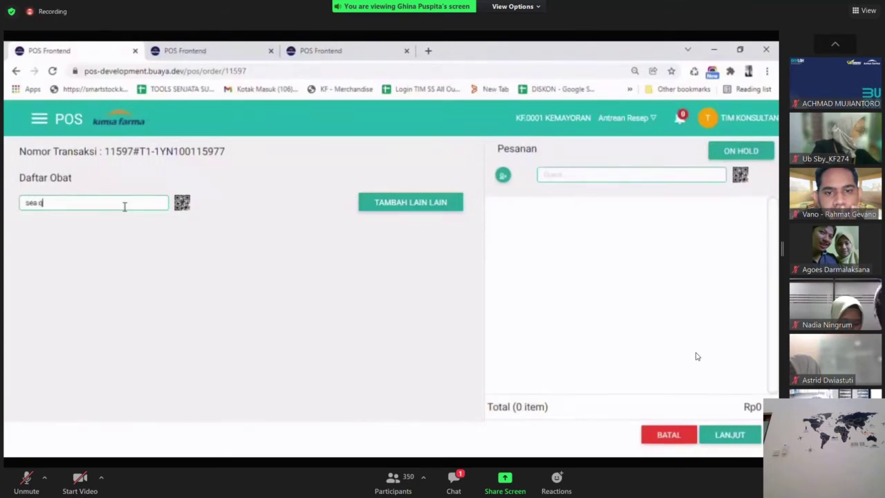
{"action": "type", "text": "uil"}
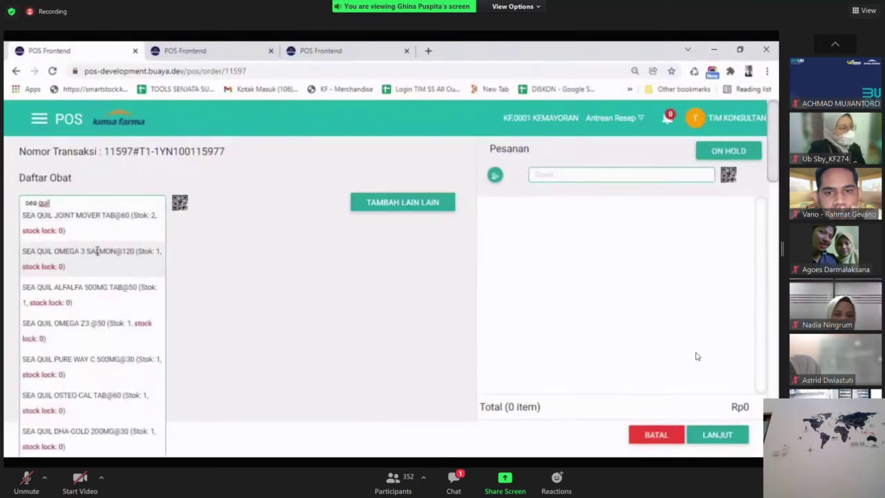
{"action": "left_click", "coordinate": [90, 223]}
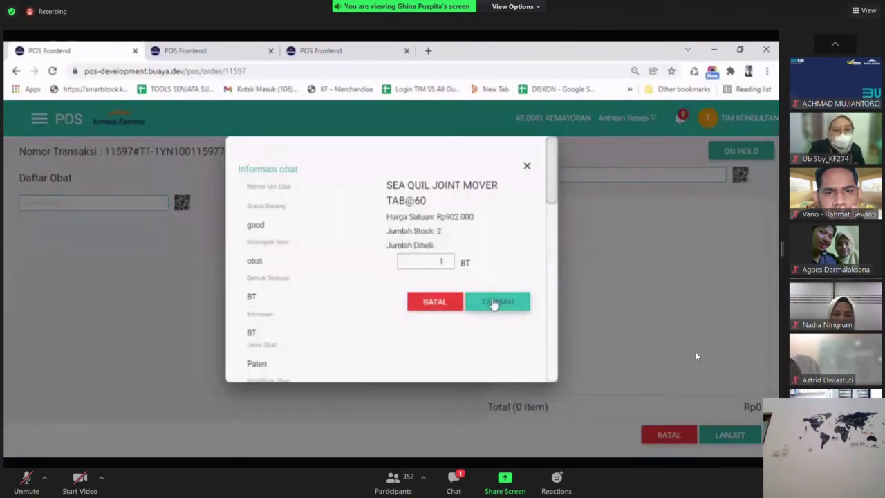
{"action": "left_click", "coordinate": [507, 300]}
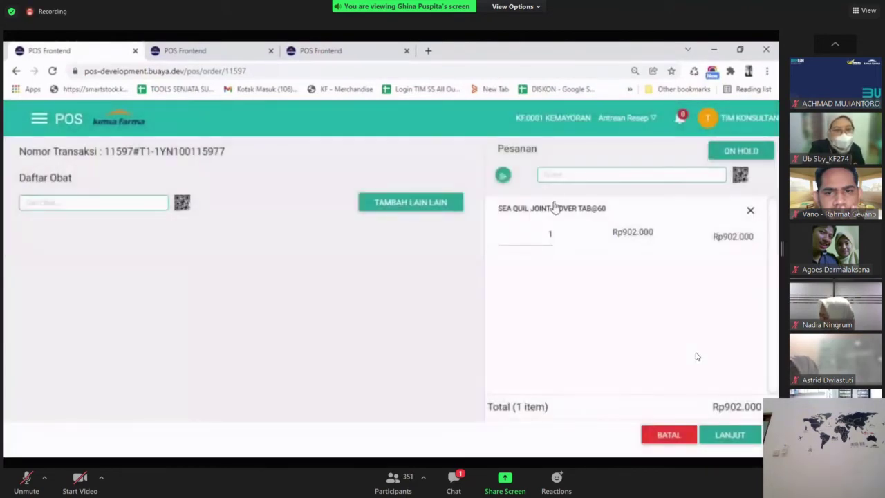
Attach the registered customer found by name, then check out to the Rp902.000 payment page.
{"action": "type", "text": "jefri"}
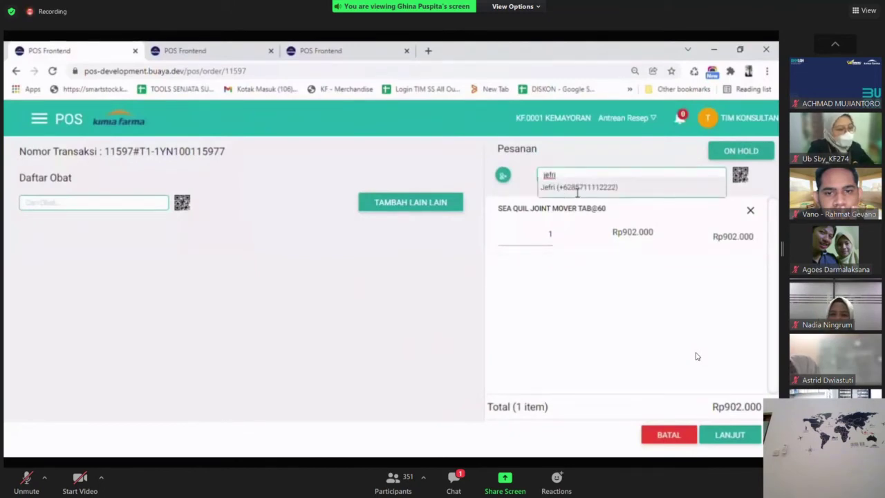
{"action": "left_click", "coordinate": [572, 190]}
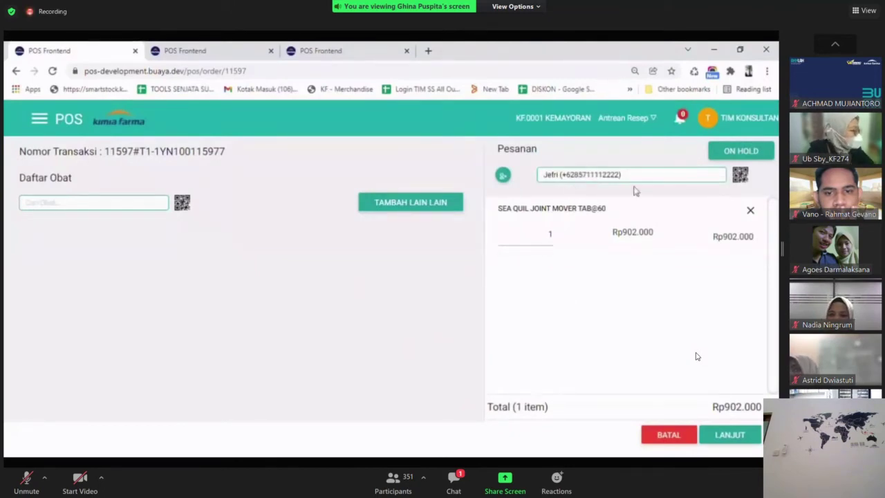
{"action": "left_click", "coordinate": [729, 436]}
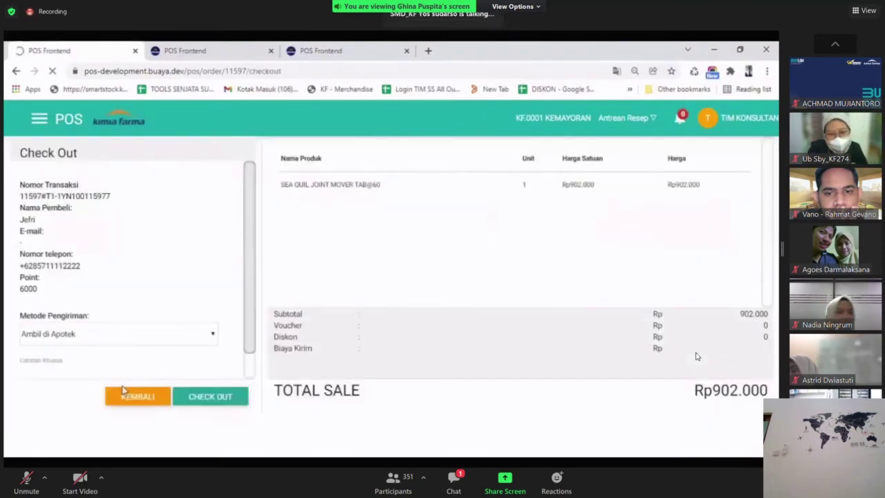
{"action": "left_click", "coordinate": [206, 397]}
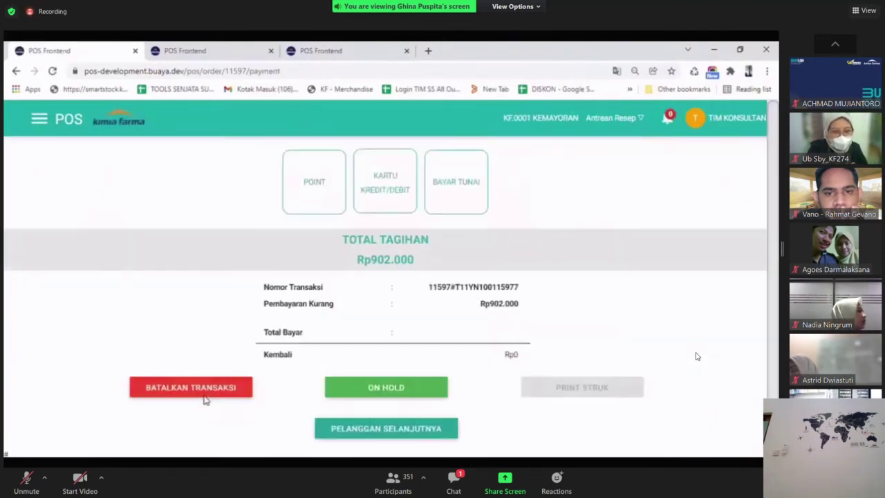
Pay the bill in cash with Rp1.000.000 received.
{"action": "left_click", "coordinate": [469, 194]}
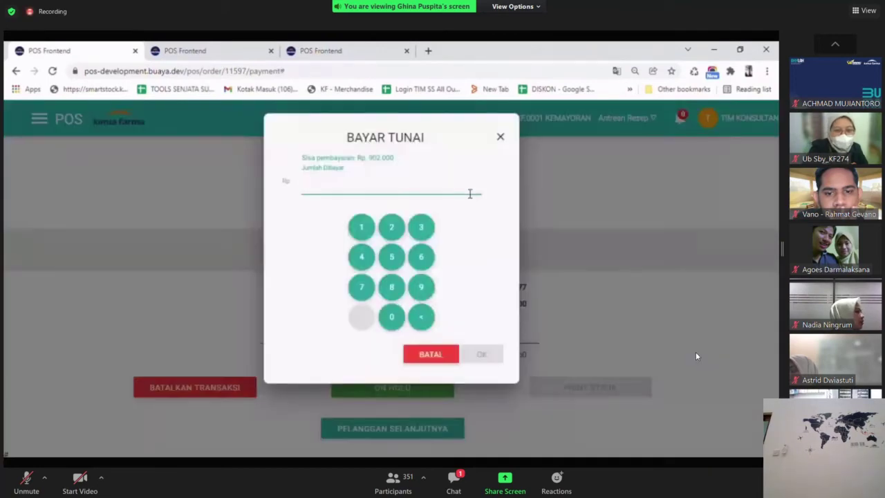
{"action": "type", "text": "1.000.000"}
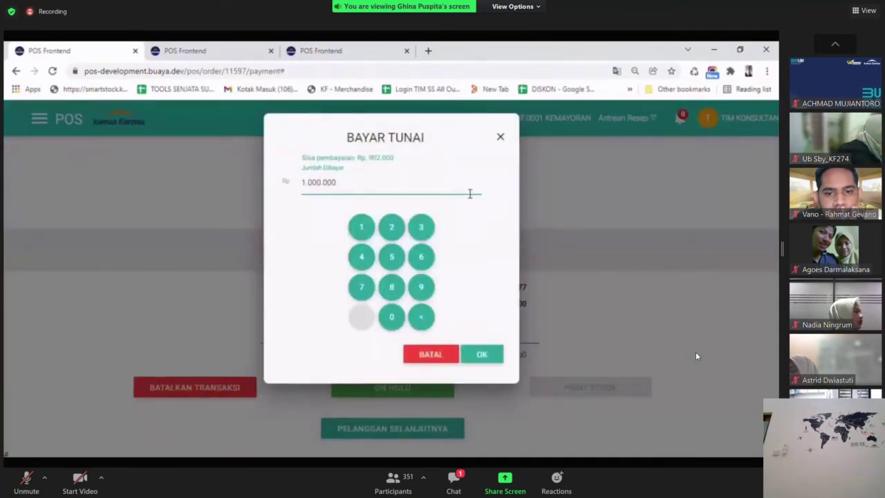
{"action": "left_click", "coordinate": [484, 355]}
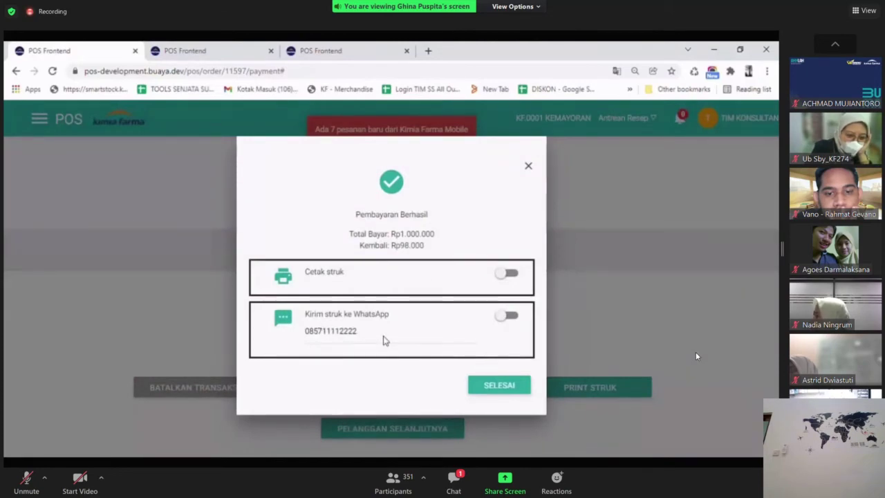
Turn on WhatsApp receipt sending and replace the phone number with the customer's new number.
{"action": "left_click", "coordinate": [508, 317]}
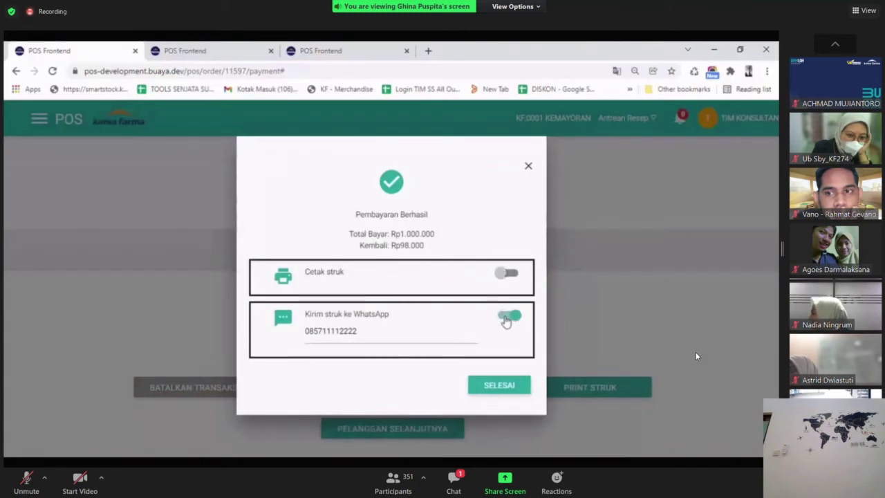
{"action": "left_click", "coordinate": [367, 333]}
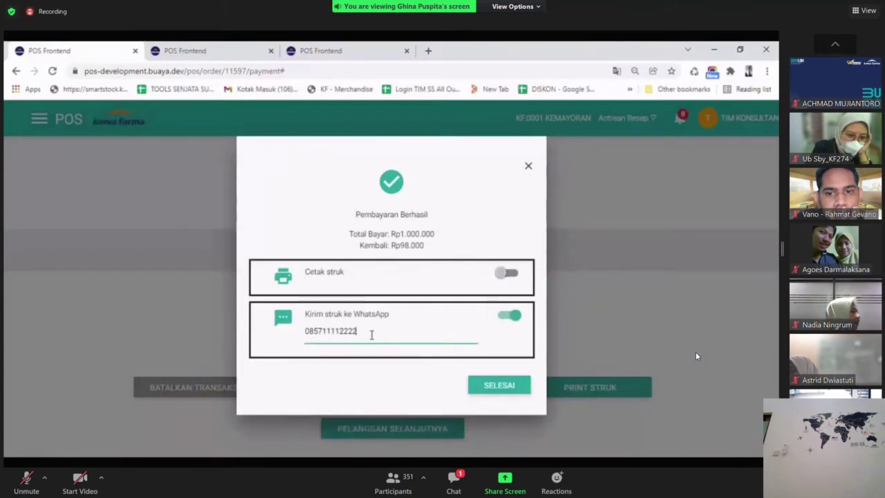
{"action": "double_click", "coordinate": [371, 334]}
{"action": "left_click", "coordinate": [384, 336]}
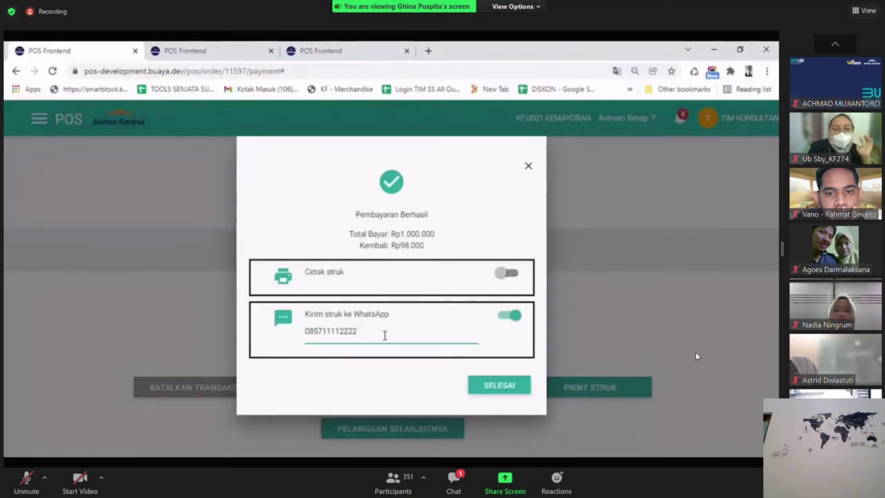
{"action": "left_click_drag", "start_coordinate": [385, 336], "coordinate": [289, 341]}
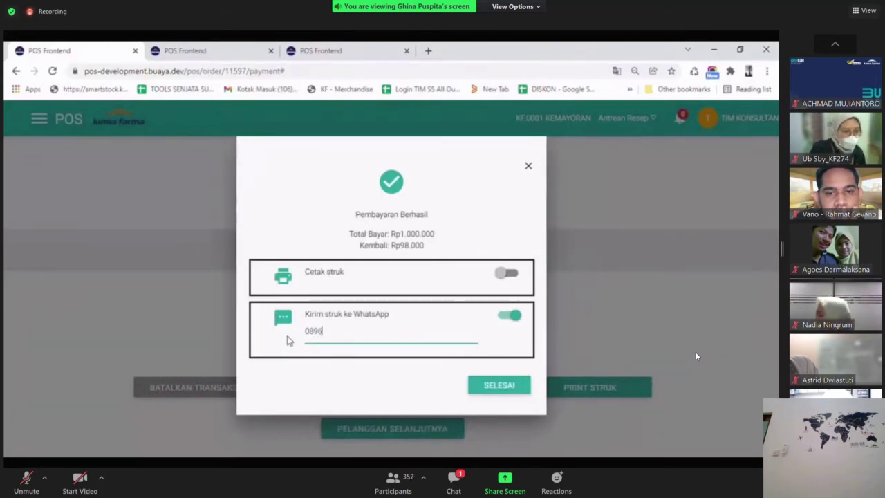
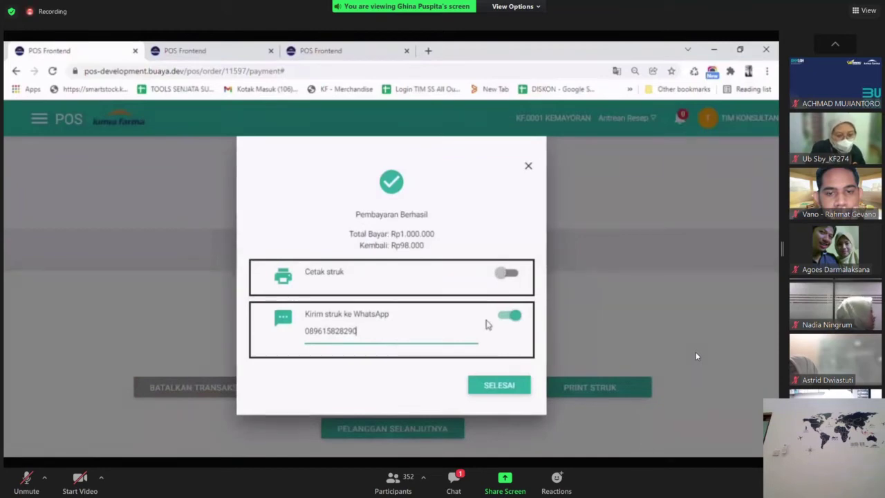
{"action": "left_click", "coordinate": [507, 276]}
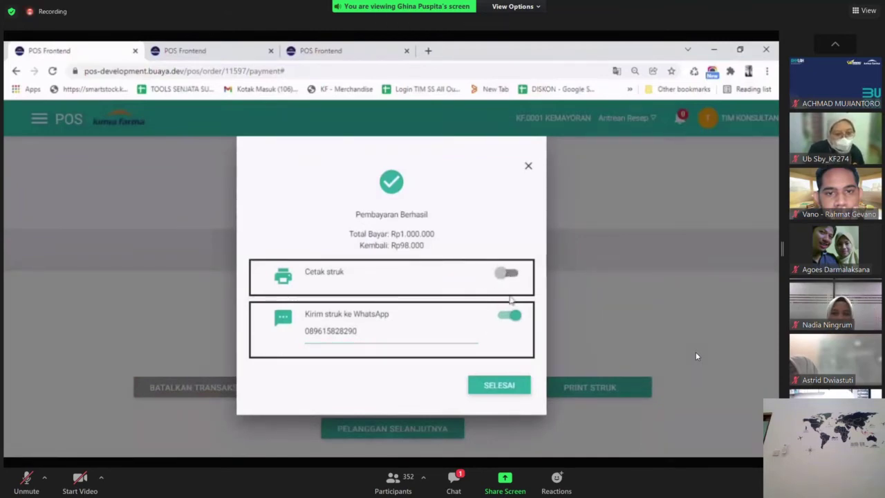
Finish the payment with a WhatsApp receipt and no printout, then close the order's tab.
{"action": "left_click", "coordinate": [515, 315]}
{"action": "left_click", "coordinate": [510, 275]}
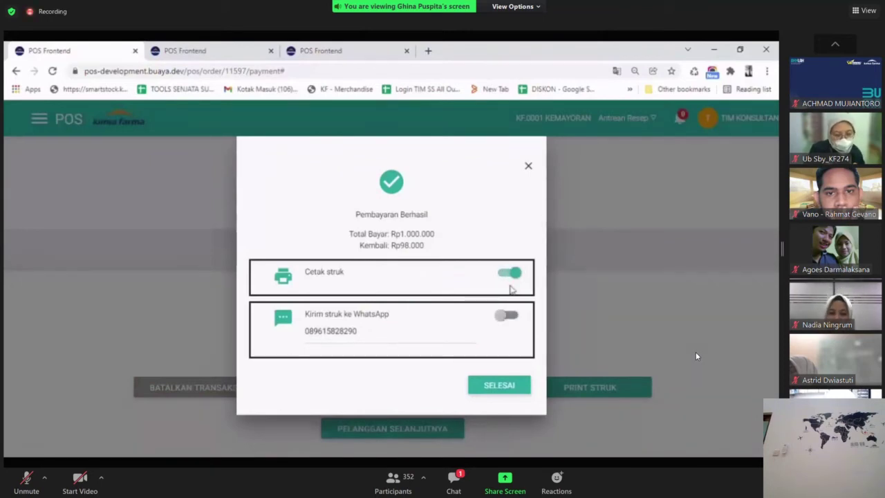
{"action": "left_click", "coordinate": [511, 274]}
{"action": "left_click", "coordinate": [505, 316]}
{"action": "left_click", "coordinate": [489, 395]}
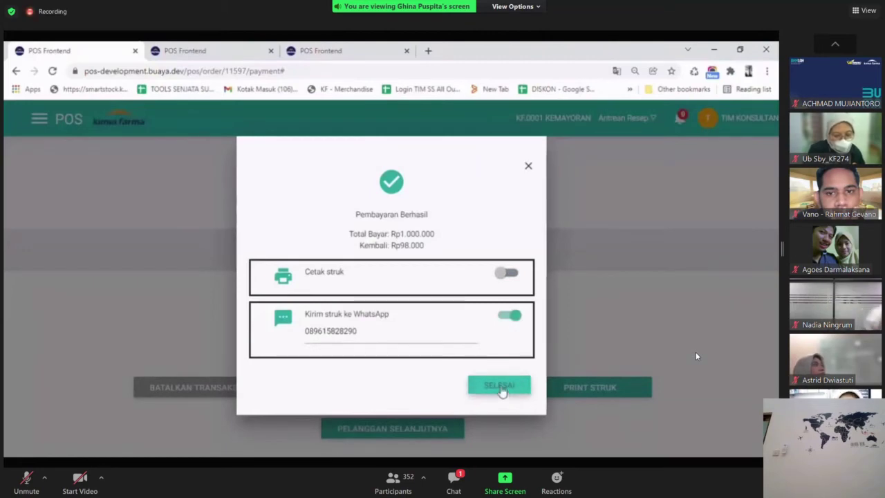
{"action": "left_click", "coordinate": [501, 390]}
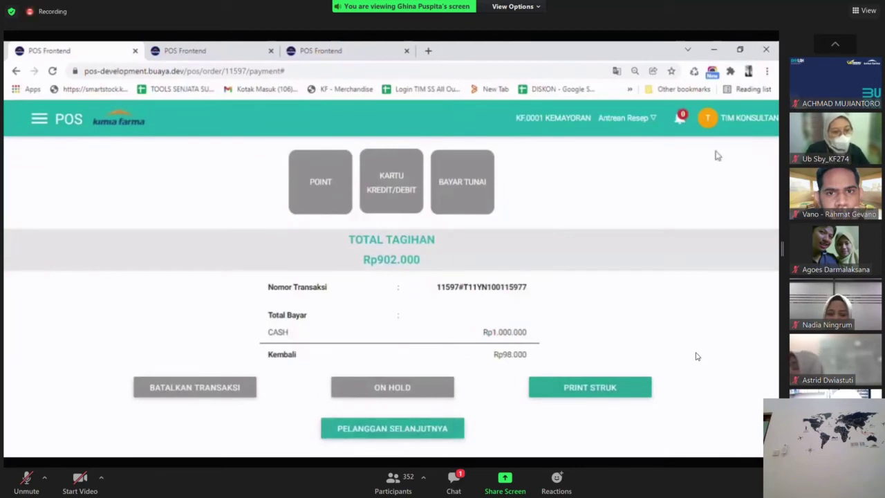
{"action": "key", "text": "ctrl+w"}
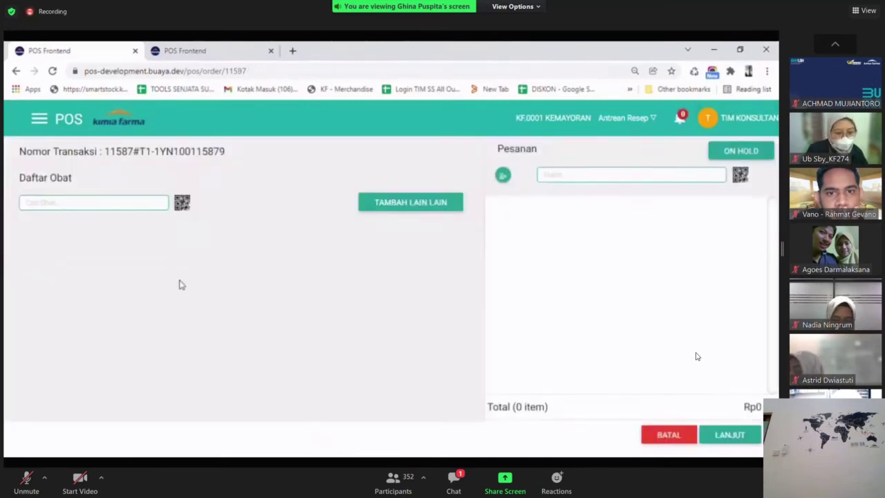